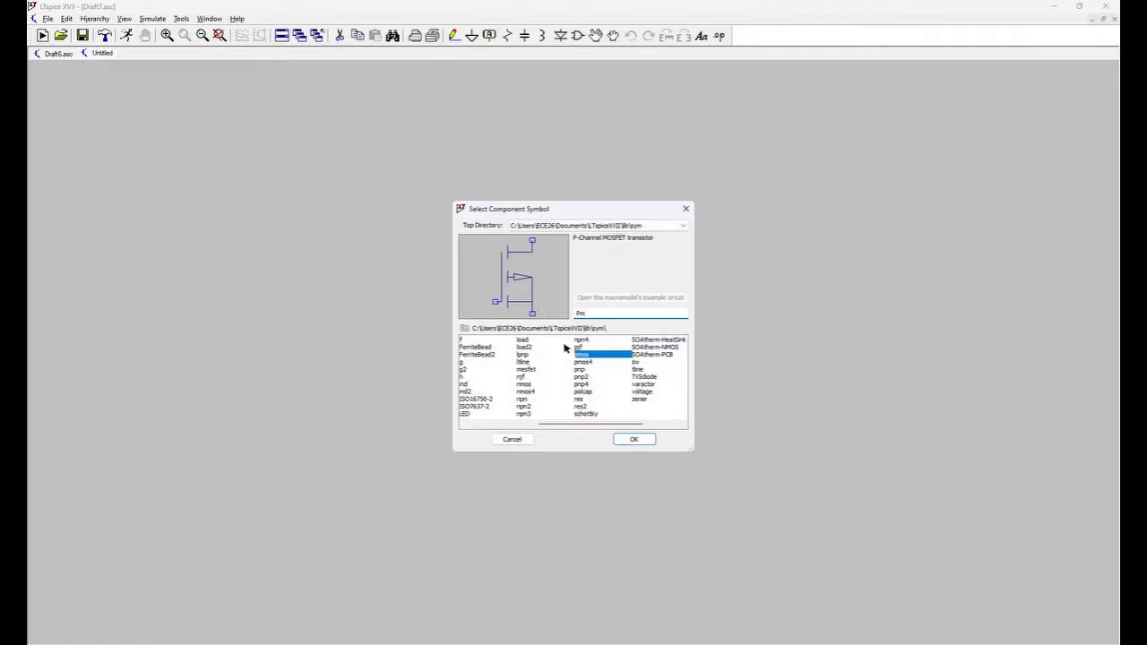
Step: Place a pmos4 transistor as M1 and a mirrored copy, M2, to its right
{"action": "left_click", "coordinate": [594, 363]}
{"action": "left_click", "coordinate": [634, 439]}
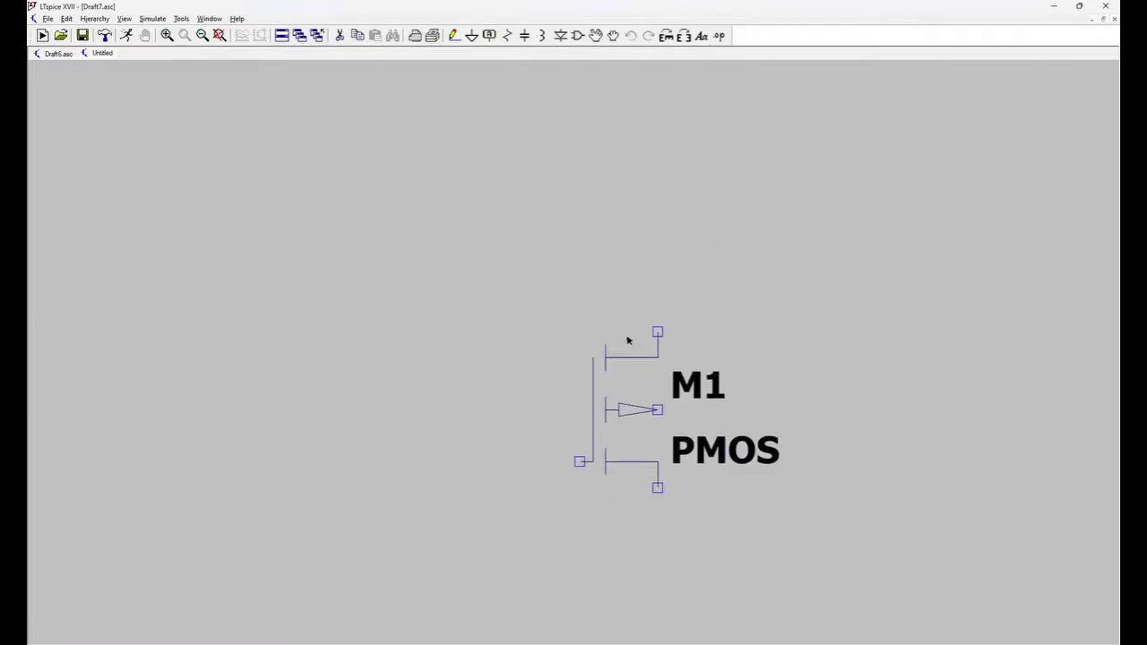
{"action": "left_click", "coordinate": [363, 263]}
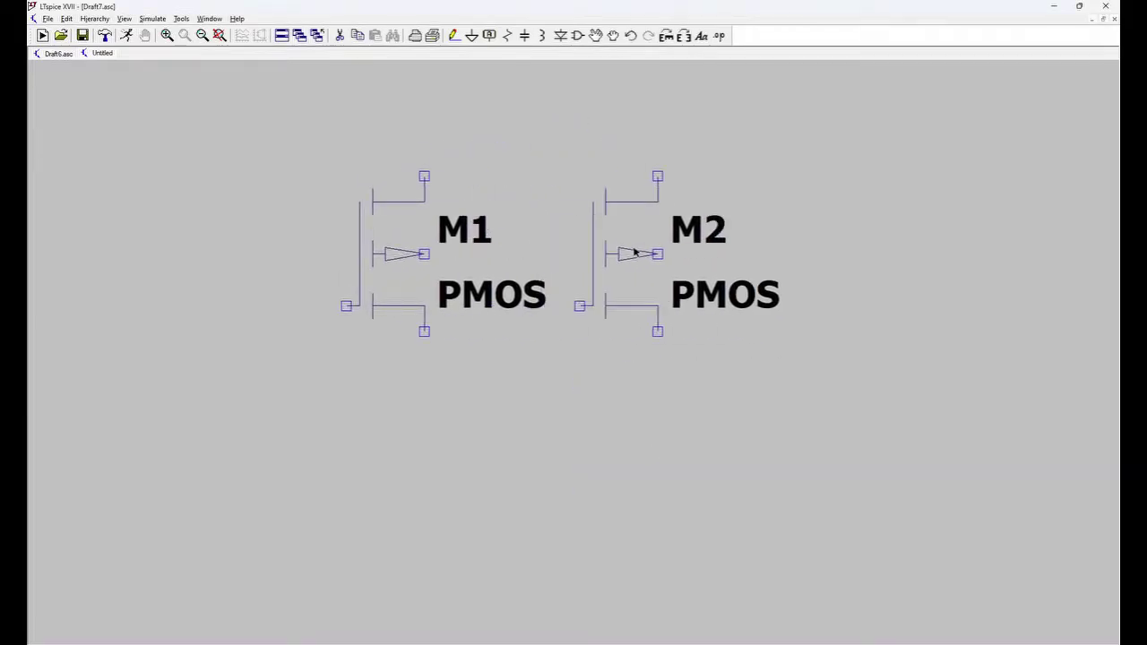
{"action": "key", "text": "ctrl+e"}
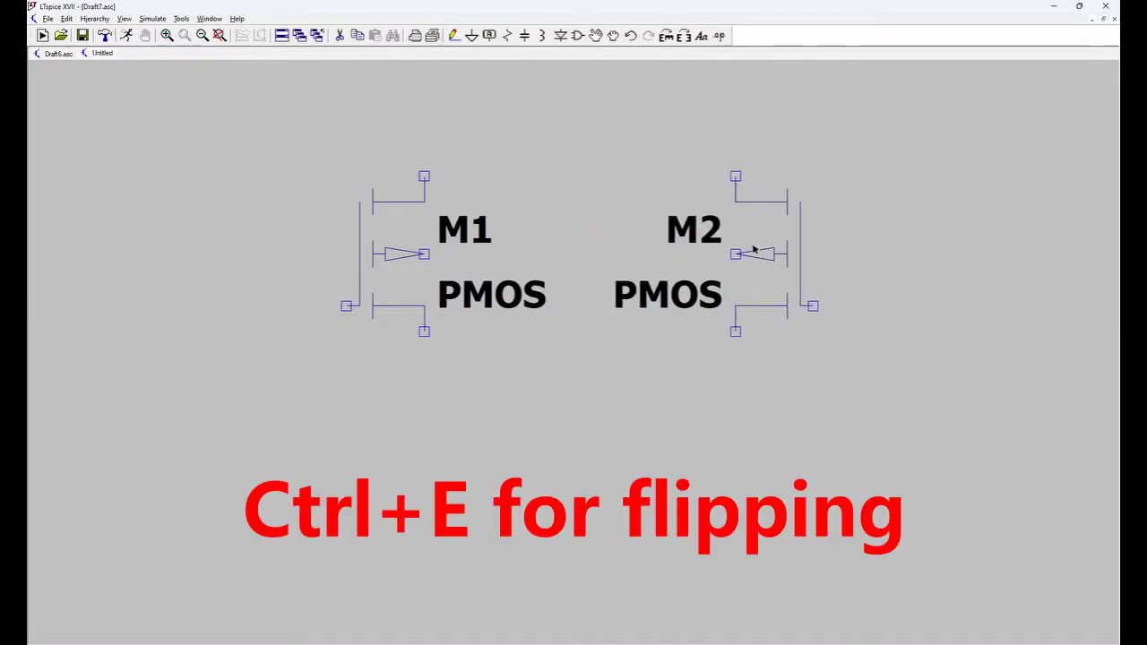
{"action": "left_click", "coordinate": [753, 250]}
{"action": "key", "text": "Escape"}
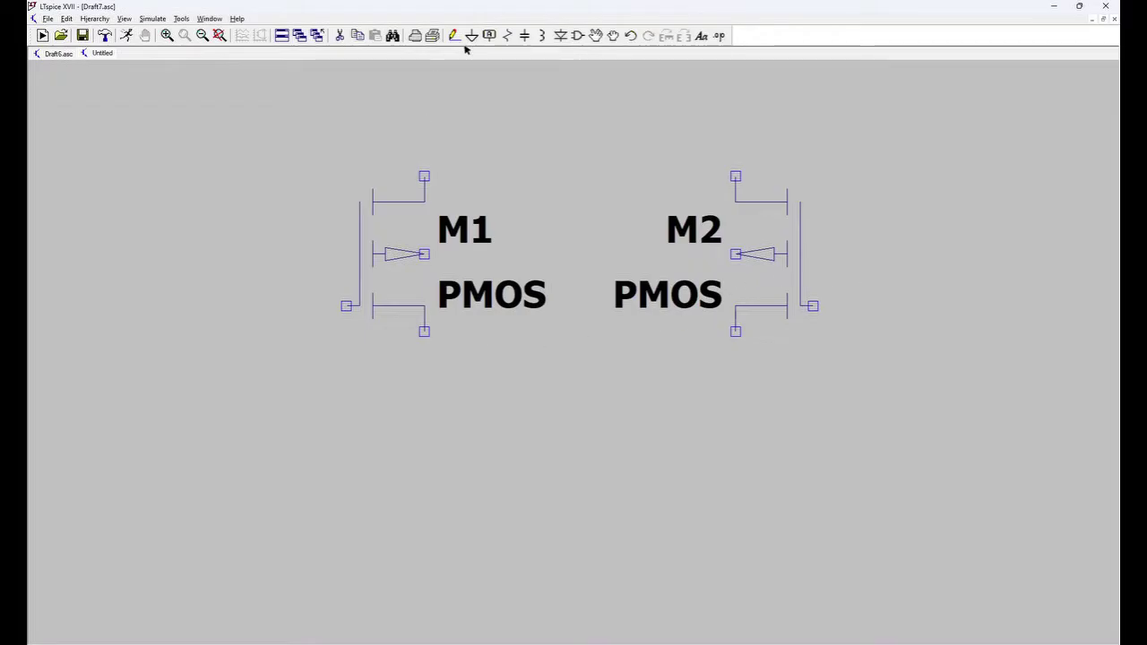
Step: Wire M1's bottom terminal to M2's bottom terminal beneath both transistors
{"action": "left_click", "coordinate": [453, 36]}
{"action": "left_click", "coordinate": [424, 331]}
{"action": "left_click", "coordinate": [735, 384]}
{"action": "left_click", "coordinate": [736, 332]}
{"action": "right_click", "coordinate": [736, 343]}
Step: Tie both PMOS body terminals and top terminals to a shared wire above the pair
{"action": "left_click", "coordinate": [424, 255]}
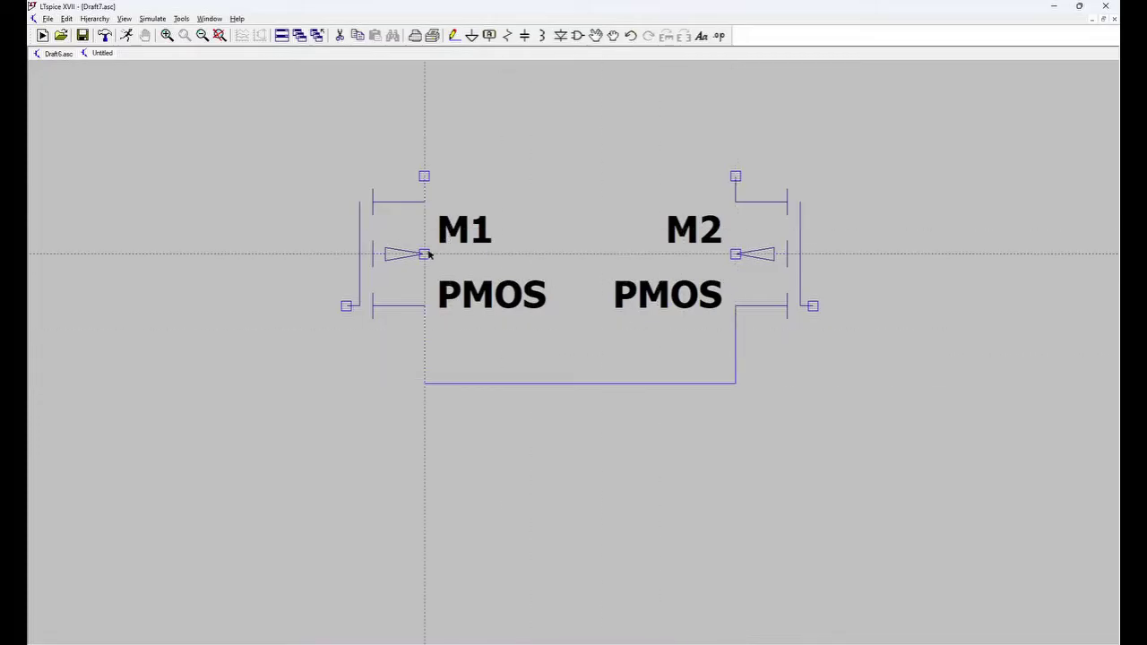
{"action": "left_click", "coordinate": [498, 255]}
{"action": "left_click", "coordinate": [422, 126]}
{"action": "left_click", "coordinate": [425, 176]}
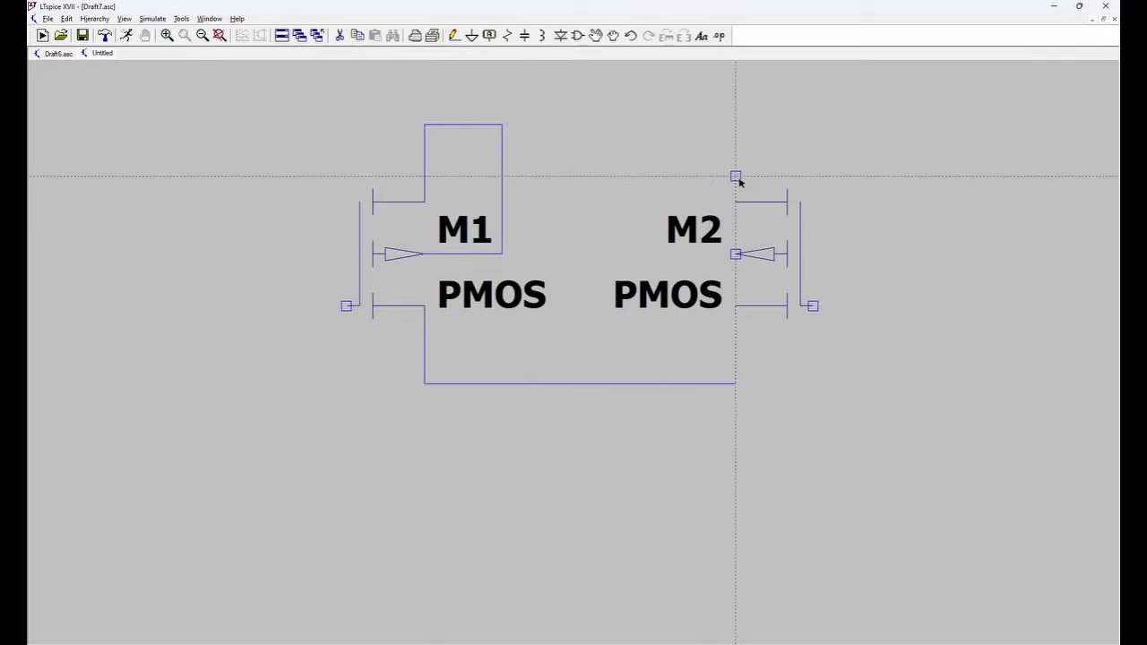
{"action": "left_click", "coordinate": [737, 175]}
{"action": "left_click", "coordinate": [502, 125]}
{"action": "left_click", "coordinate": [735, 254]}
{"action": "left_click", "coordinate": [684, 124]}
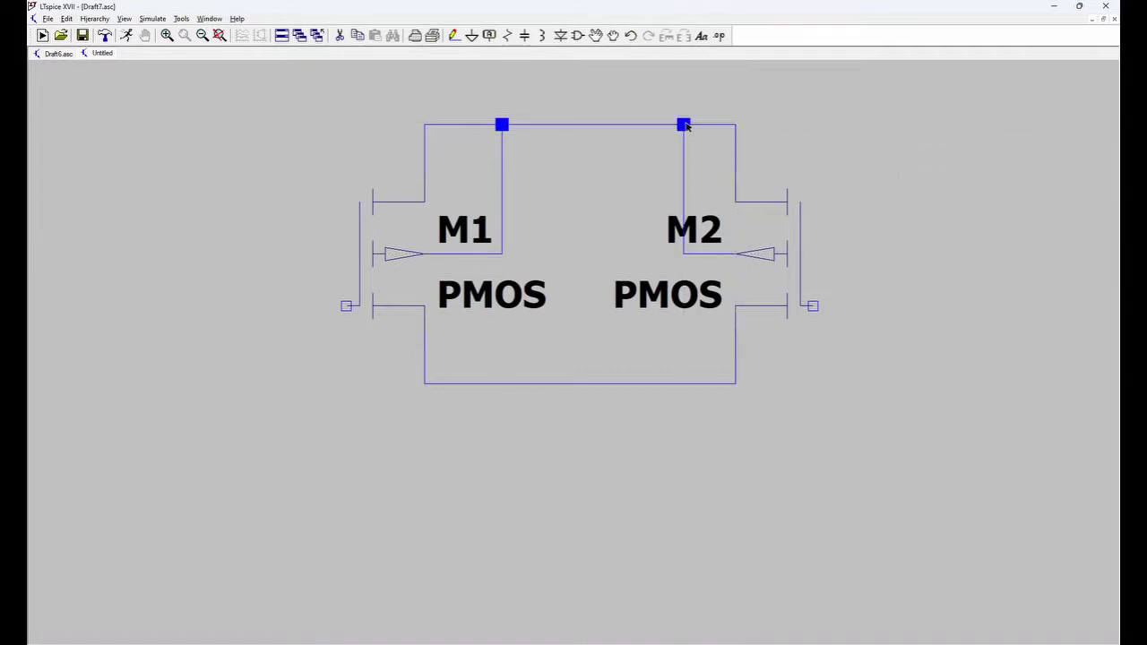
{"action": "scroll", "coordinate": [735, 198], "scroll_direction": "down", "scroll_amount": 3}
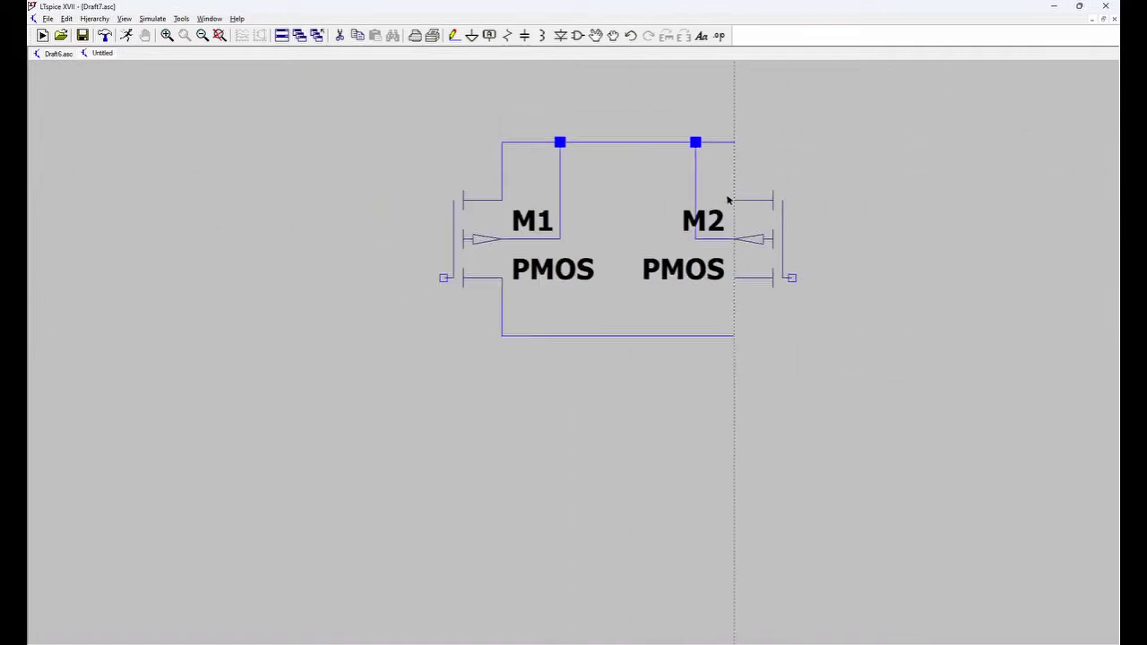
{"action": "key", "text": "Escape"}
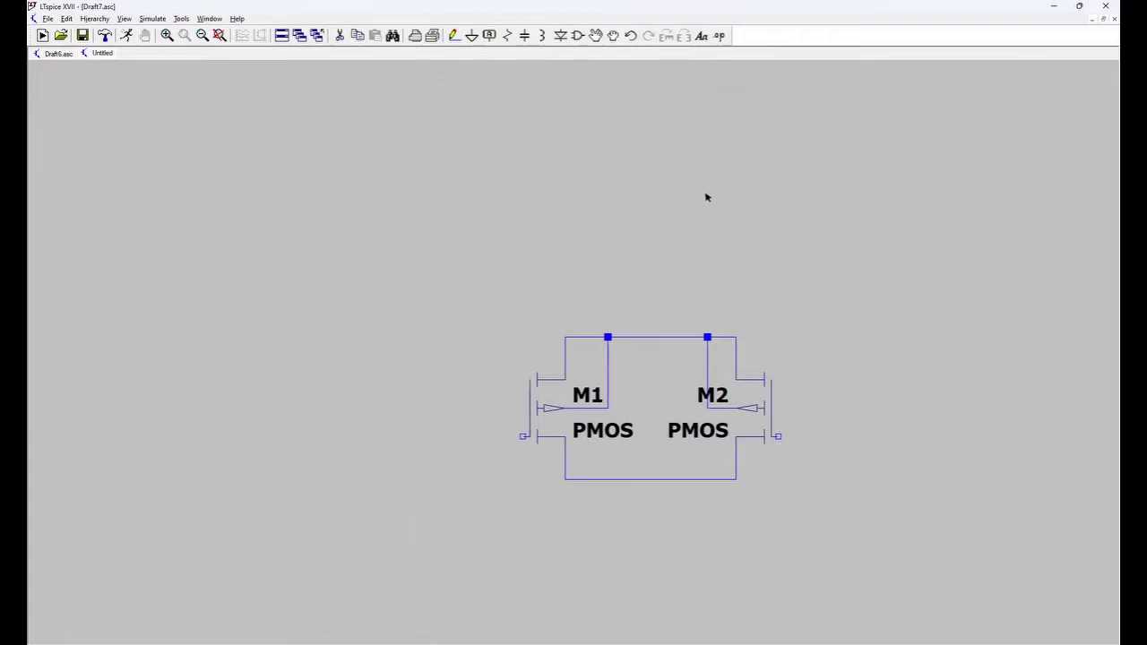
Step: Search 'nmo', place nmos4 M3 below the PMOS pair and a mirrored M4 beneath it
{"action": "left_click", "coordinate": [578, 40]}
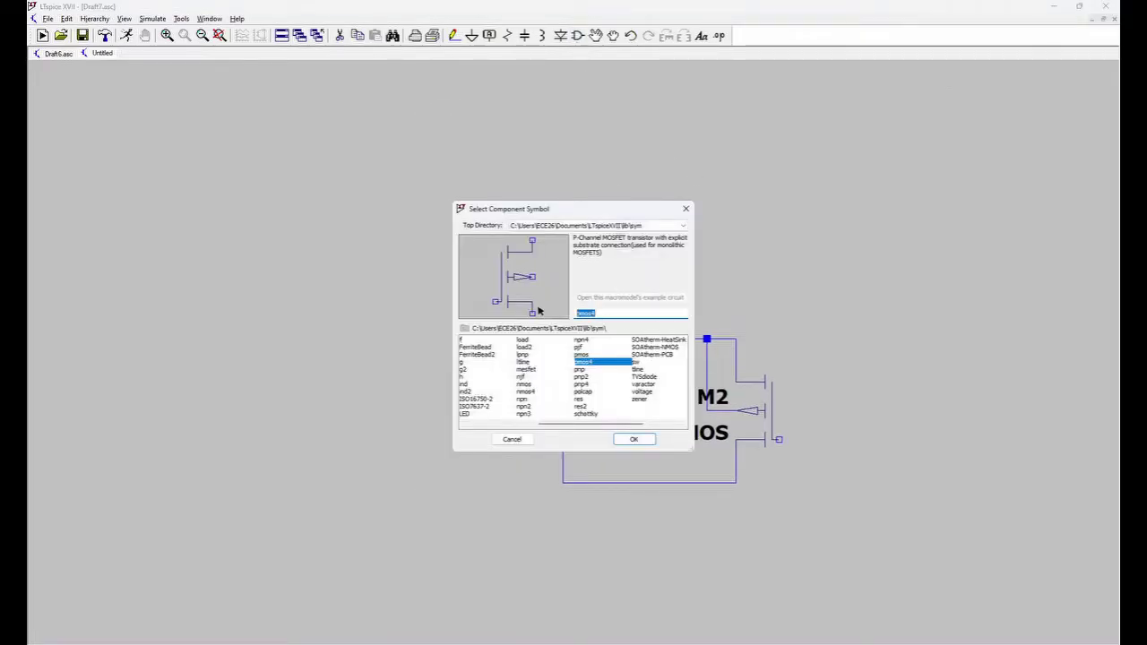
{"action": "type", "text": "nmo"}
{"action": "left_click", "coordinate": [591, 391]}
{"action": "left_click", "coordinate": [634, 439]}
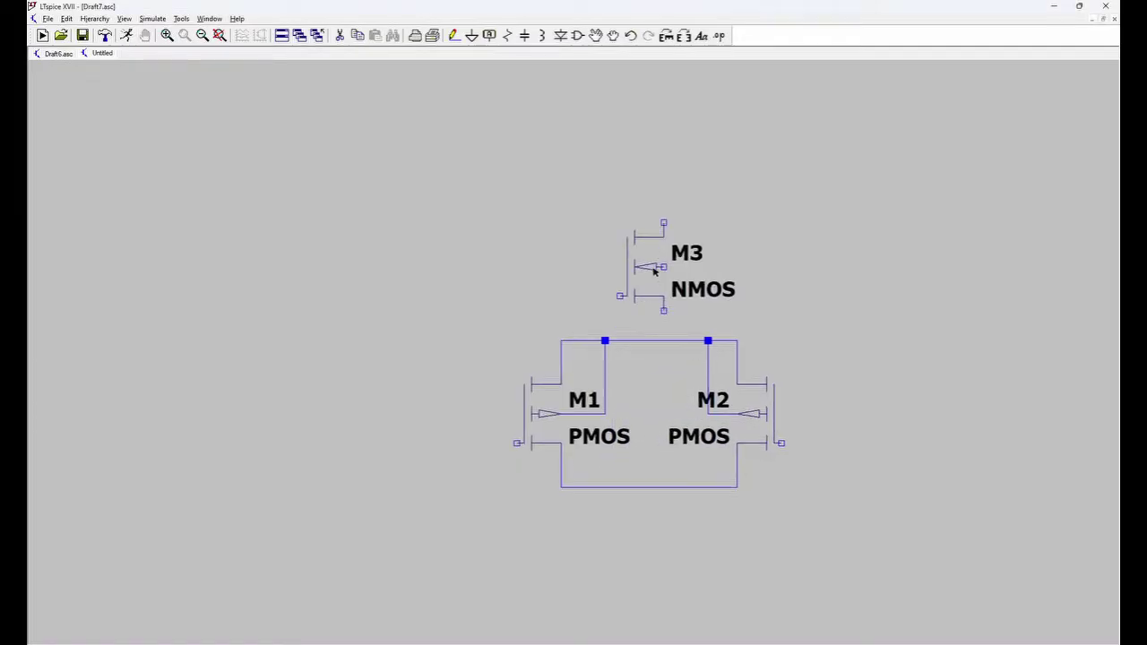
{"action": "left_click", "coordinate": [636, 578]}
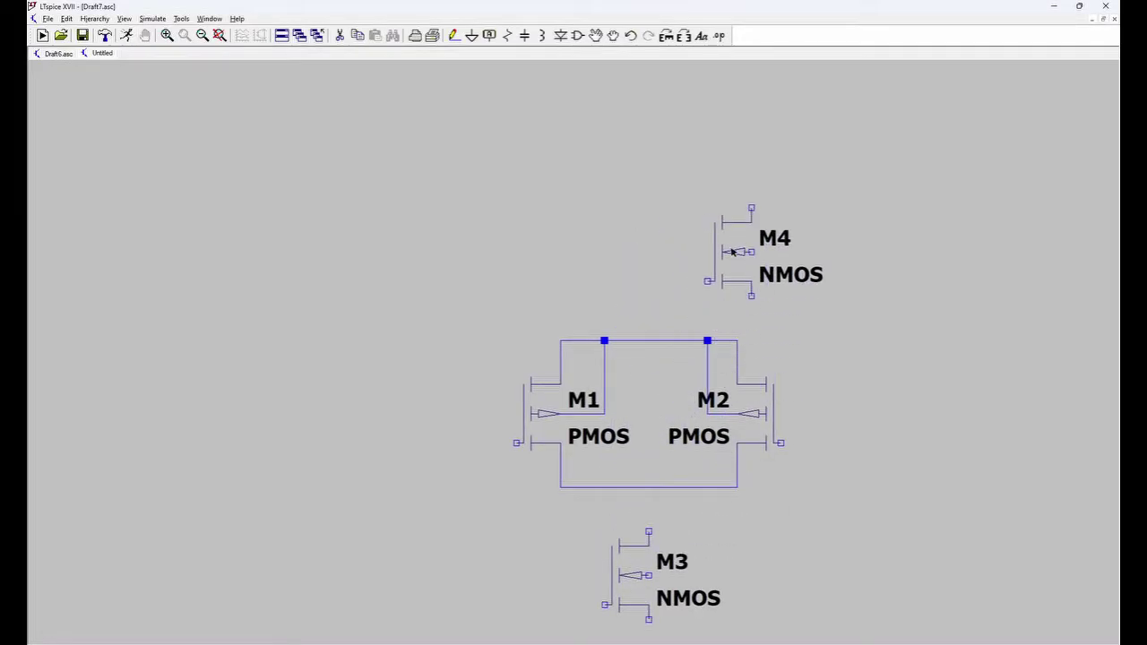
{"action": "scroll", "coordinate": [732, 251], "scroll_direction": "down", "scroll_amount": 5}
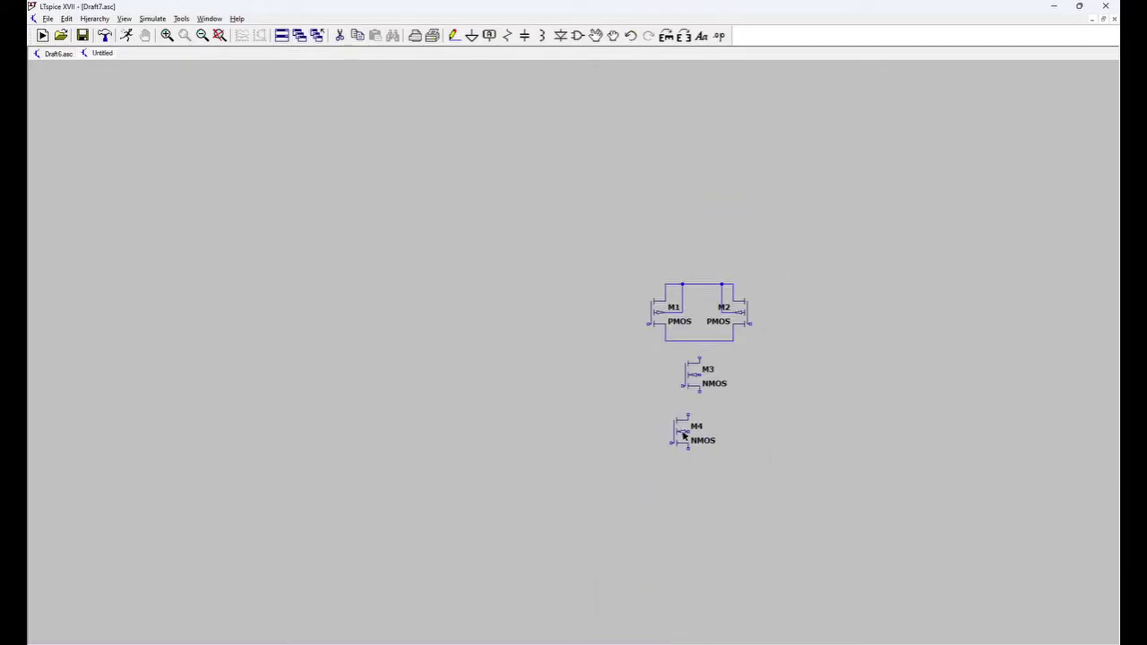
{"action": "key", "text": "ctrl+e"}
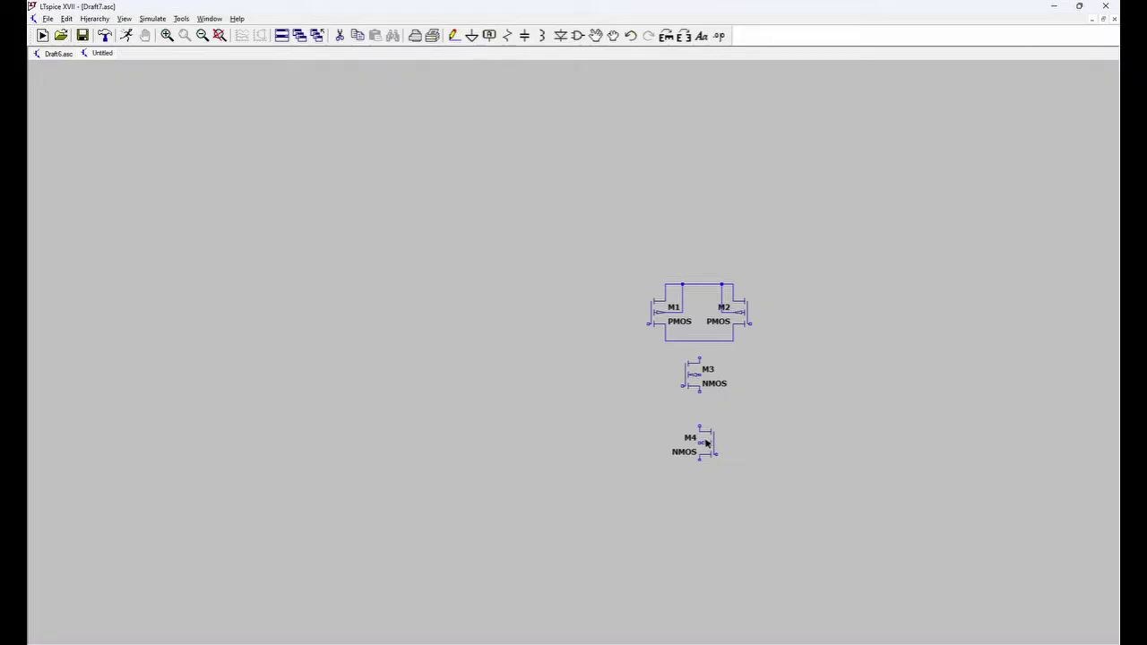
{"action": "left_click", "coordinate": [706, 435]}
{"action": "key", "text": "Escape"}
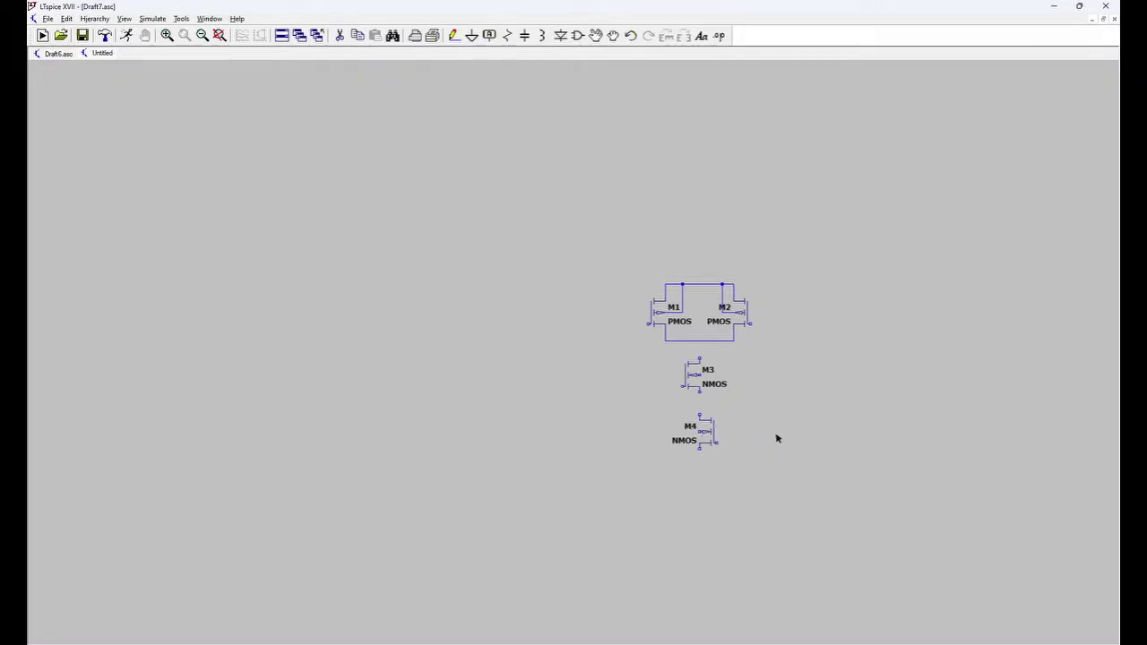
Step: Wire the PMOS junction to M3's drain and M3's source to M4's drain
{"action": "left_click", "coordinate": [457, 39]}
{"action": "left_click", "coordinate": [700, 342]}
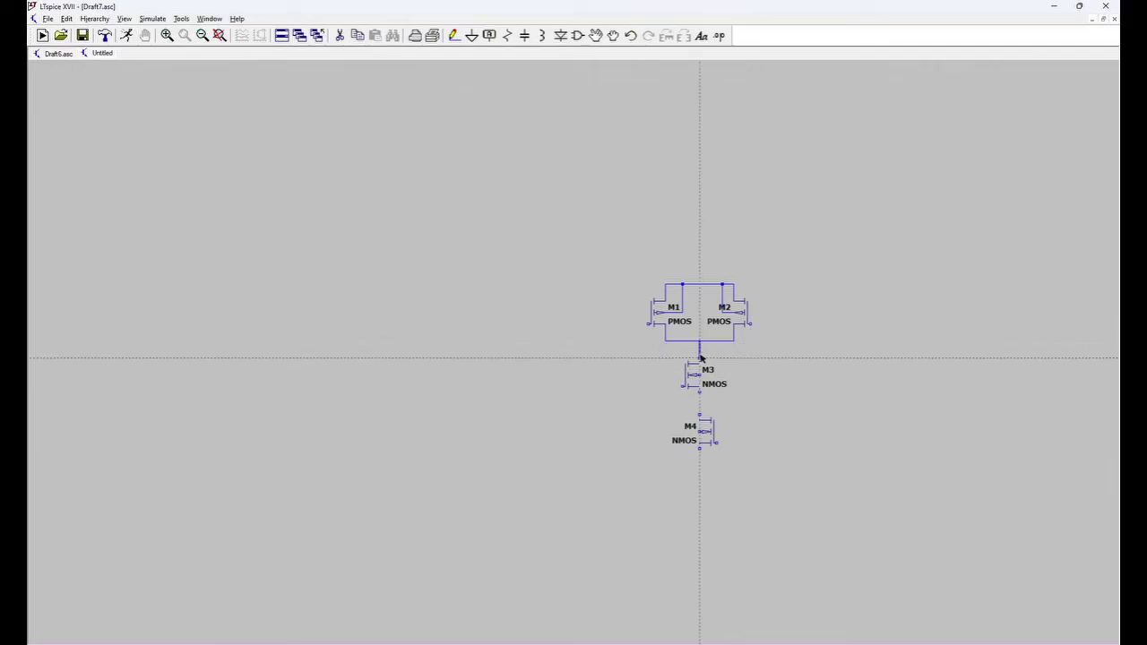
{"action": "left_click", "coordinate": [700, 362]}
{"action": "left_click", "coordinate": [700, 392]}
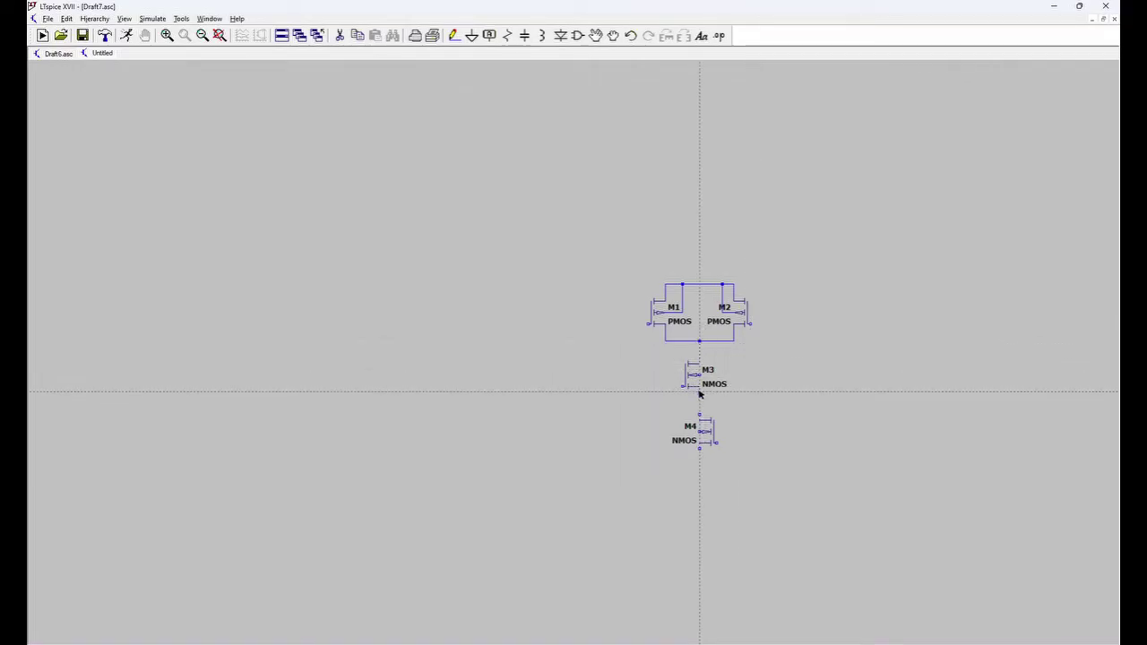
{"action": "left_click", "coordinate": [700, 419]}
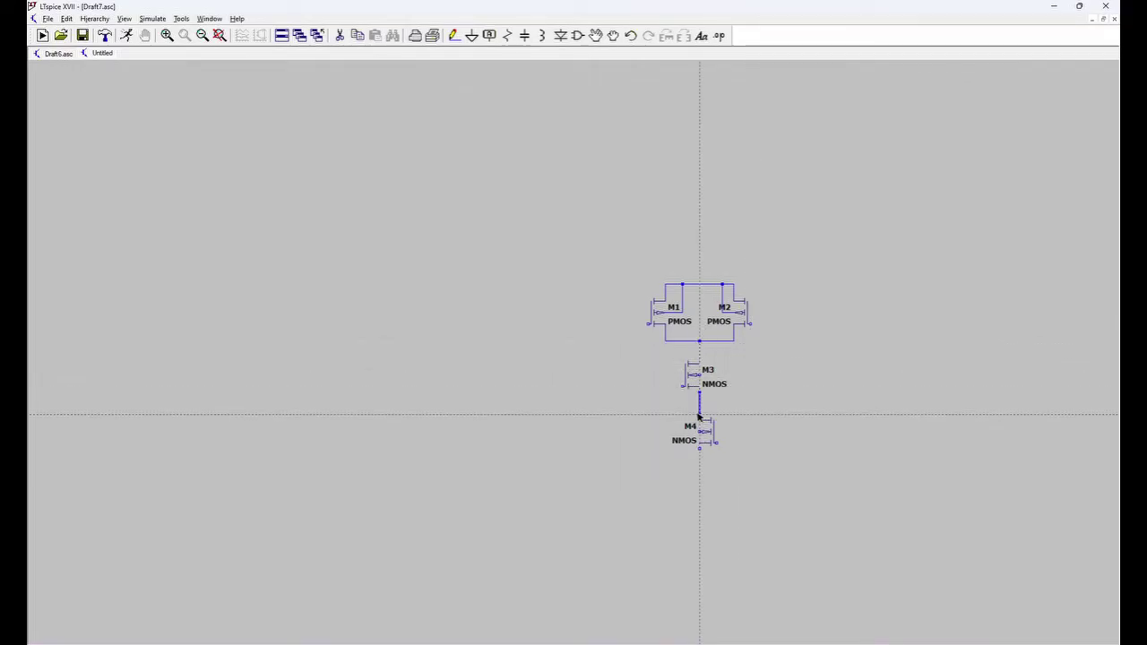
Step: Route M3's gate up to M1's gate and M4's gate up to M2's gate
{"action": "left_click", "coordinate": [685, 386]}
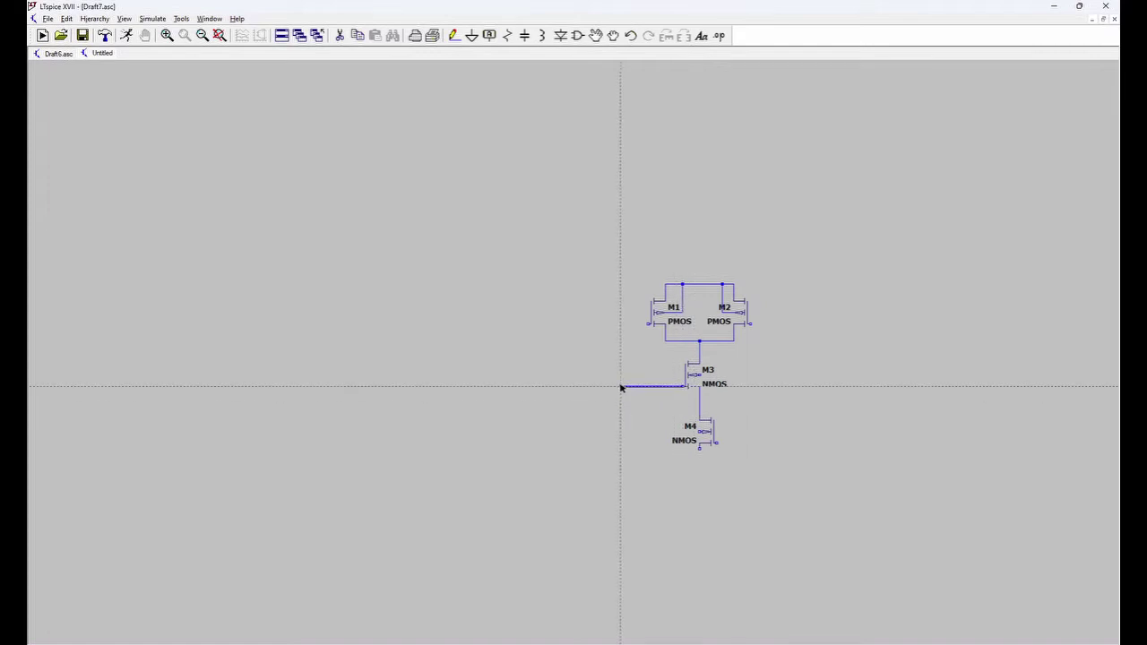
{"action": "left_click", "coordinate": [613, 328]}
{"action": "left_click", "coordinate": [649, 325]}
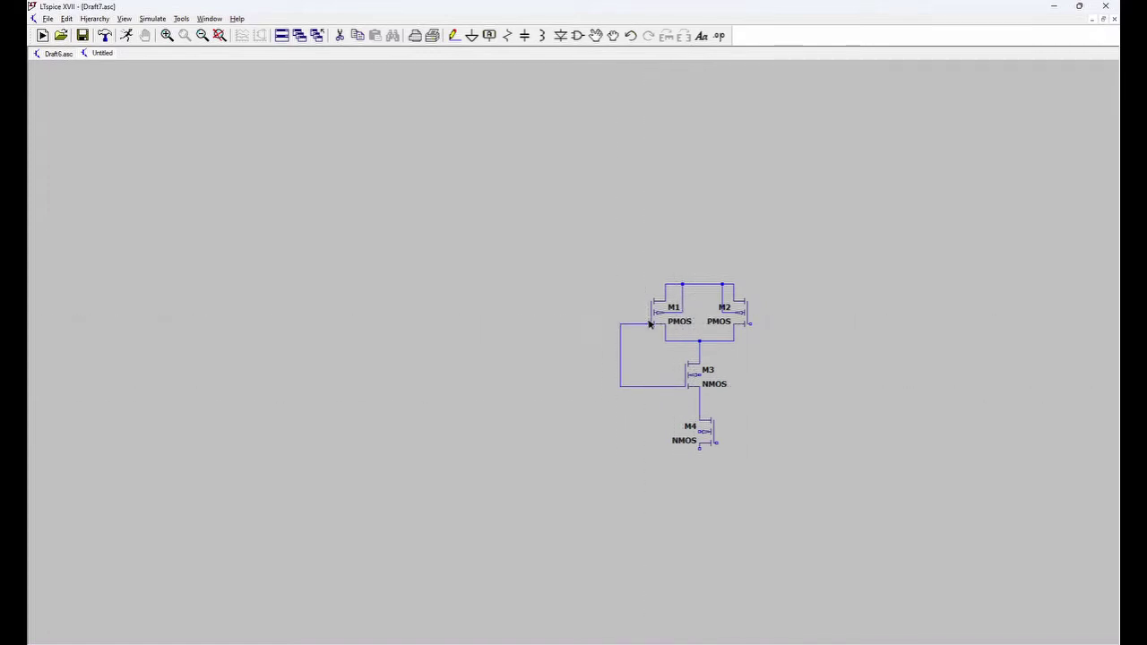
{"action": "left_click", "coordinate": [716, 443]}
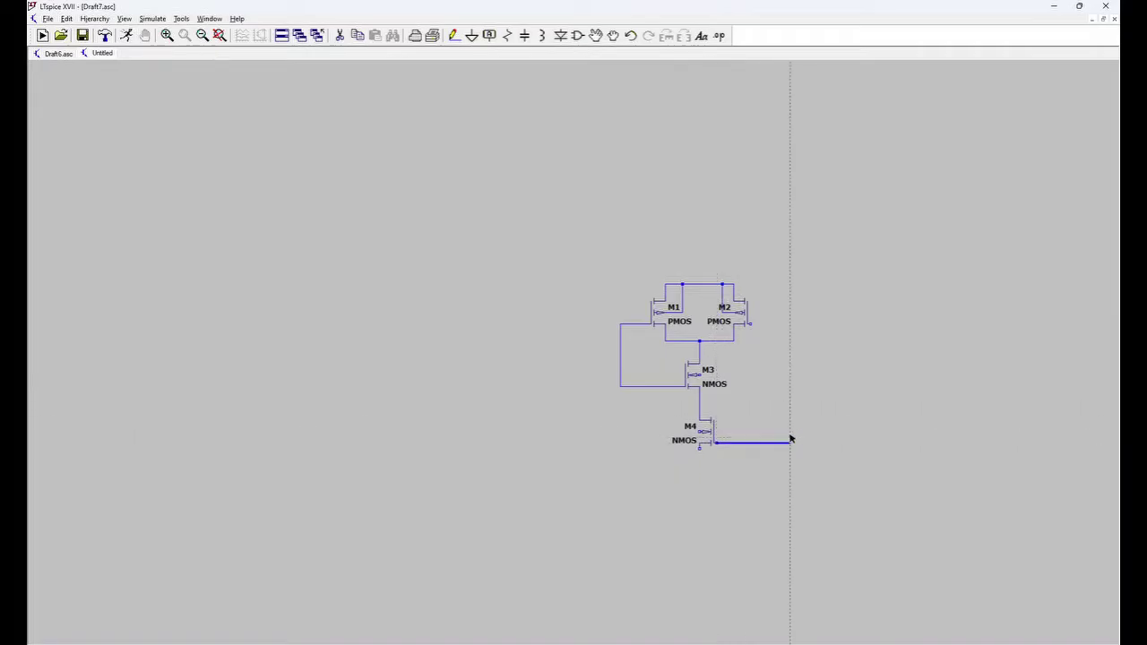
{"action": "left_click", "coordinate": [807, 442]}
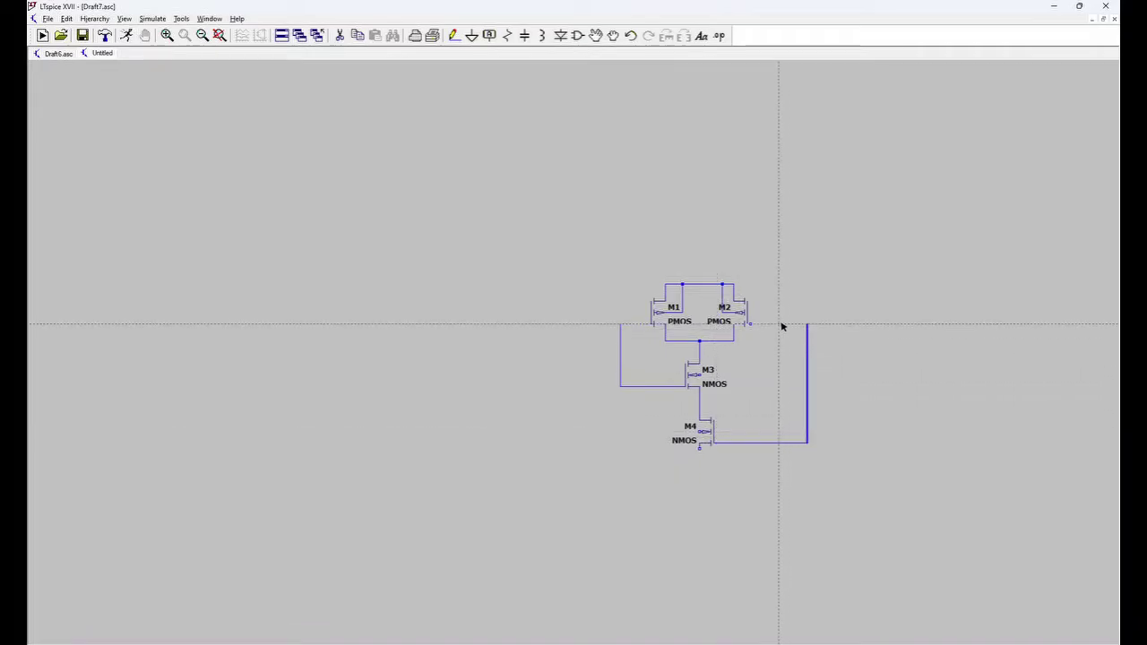
{"action": "left_click", "coordinate": [750, 324]}
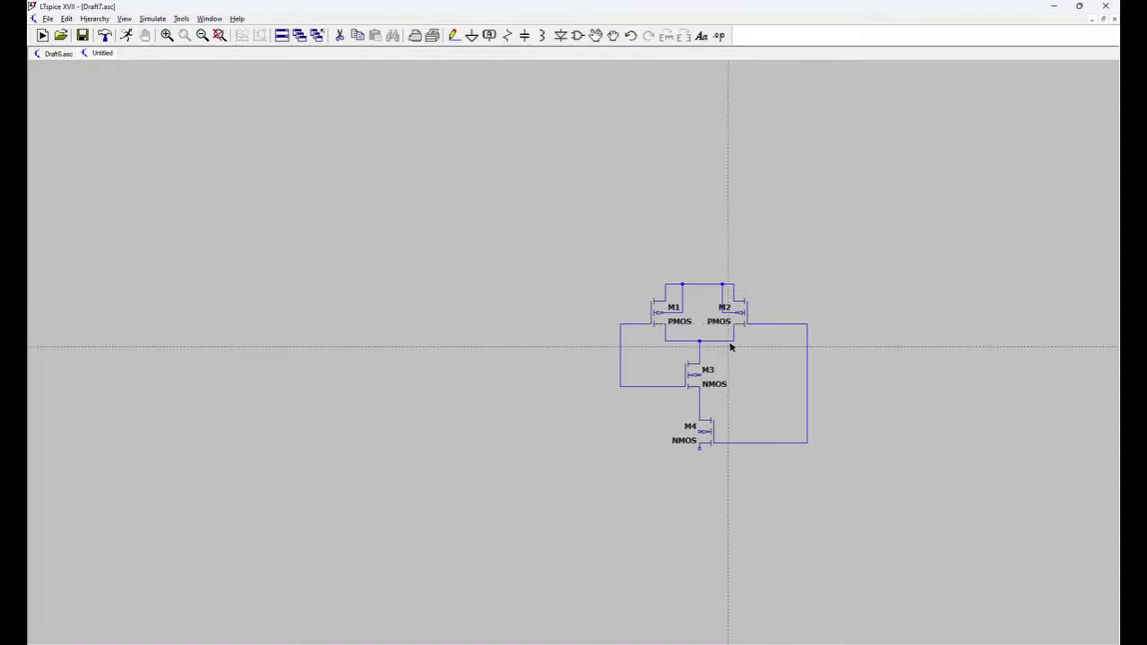
Step: Tie M4's side pin to its source and add a short junction wire at M3
{"action": "left_click", "coordinate": [704, 431]}
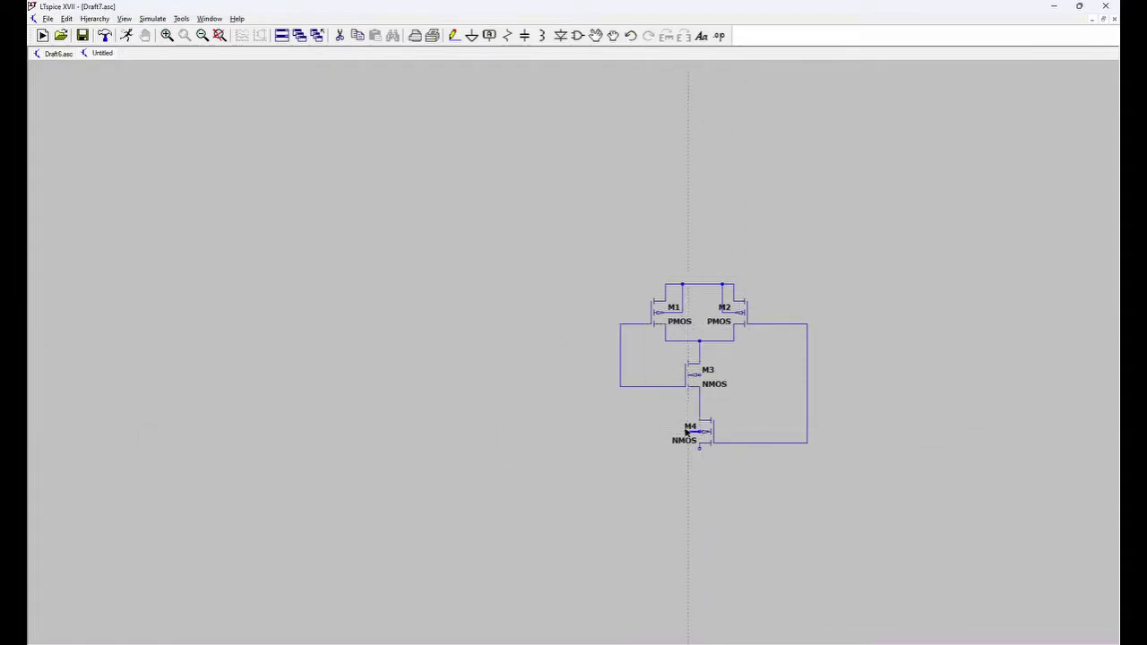
{"action": "left_click", "coordinate": [665, 433]}
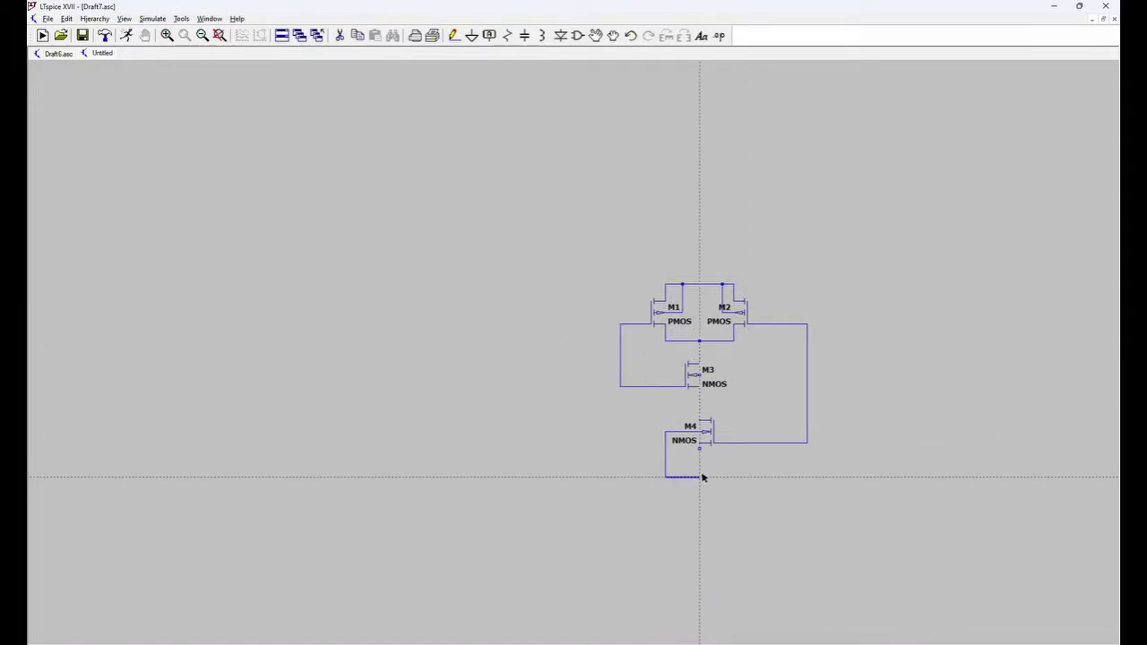
{"action": "left_click", "coordinate": [699, 450]}
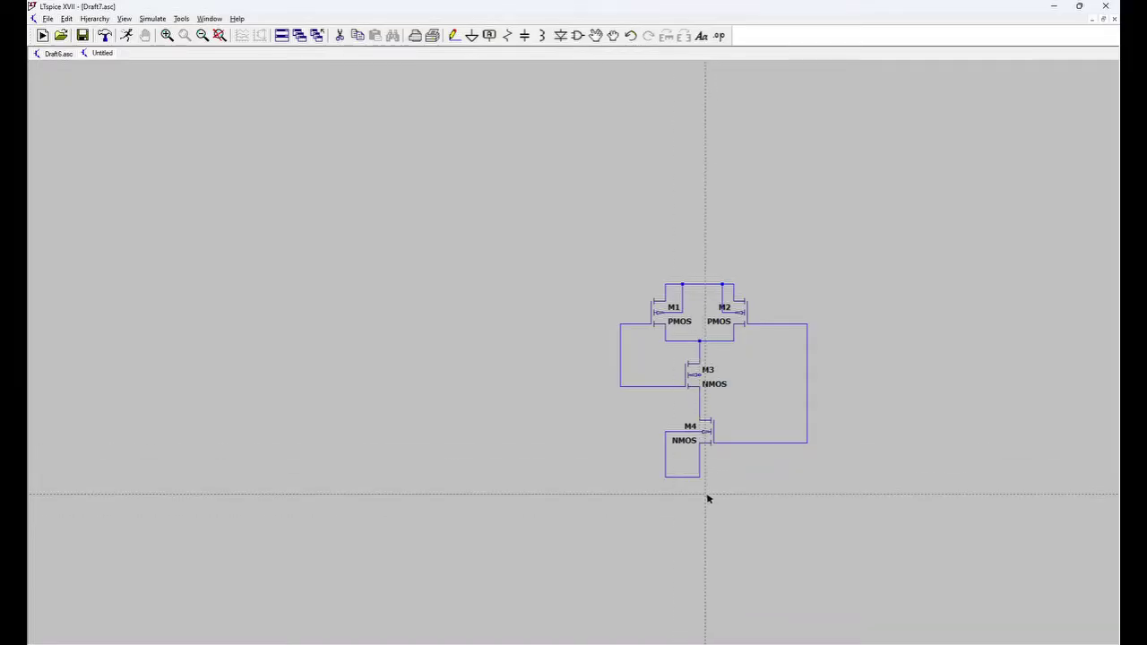
{"action": "left_click", "coordinate": [697, 478]}
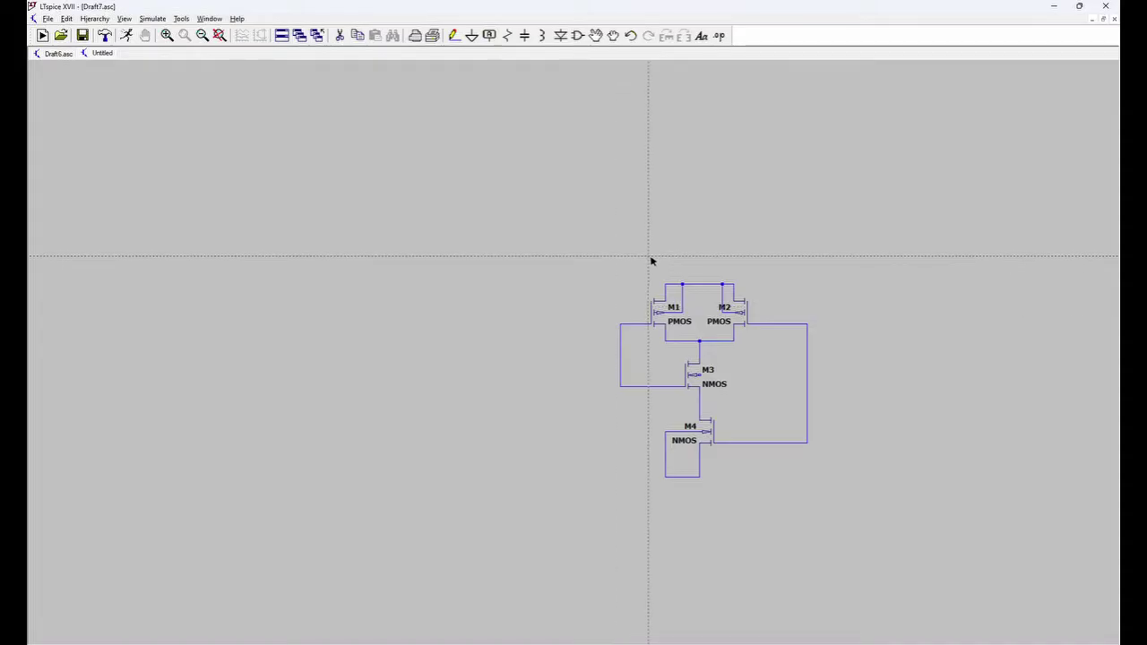
{"action": "left_click", "coordinate": [718, 376]}
{"action": "left_click", "coordinate": [700, 391]}
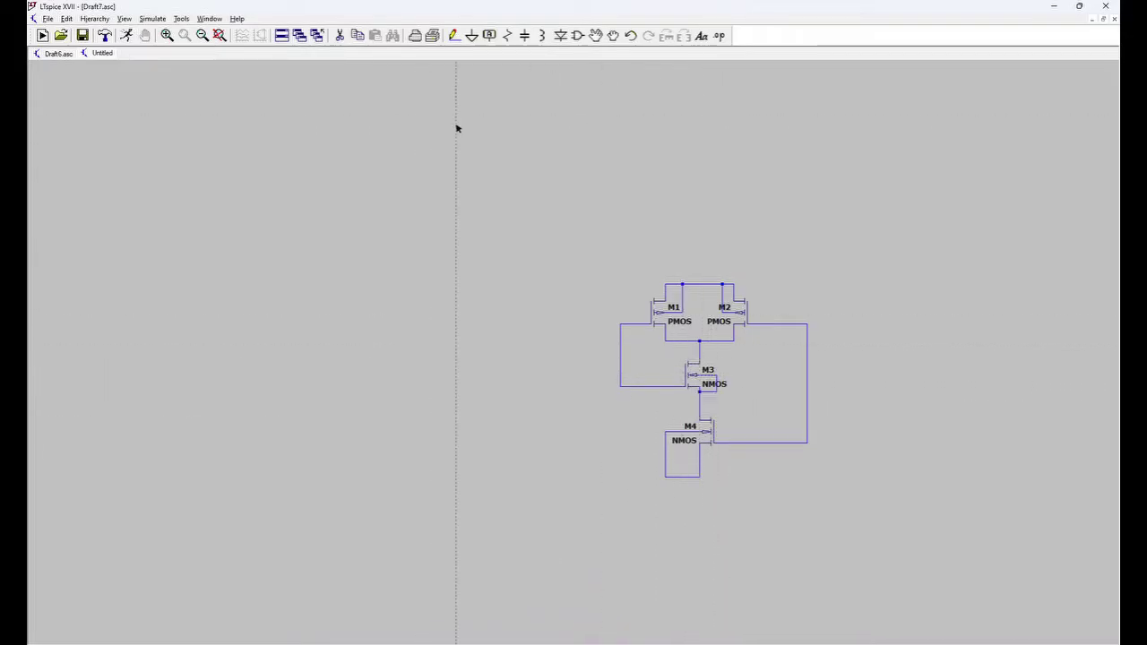
{"action": "key", "text": "Escape"}
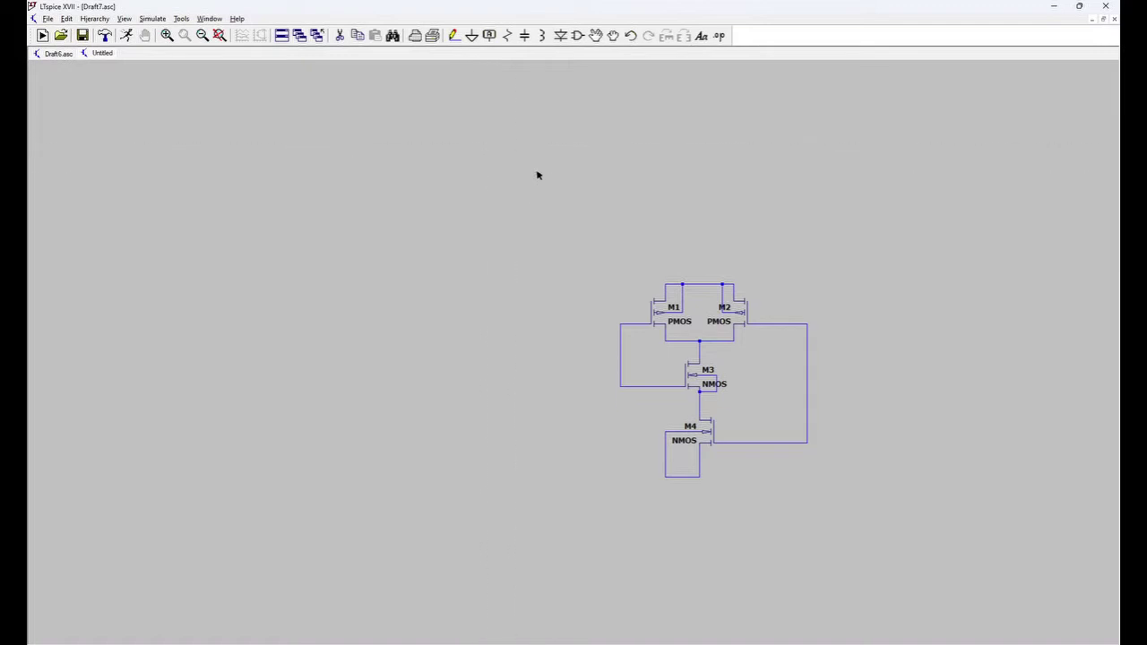
Step: Search 'vol' and place voltage sources V1 left and V2 right of the circuit
{"action": "left_click", "coordinate": [578, 38]}
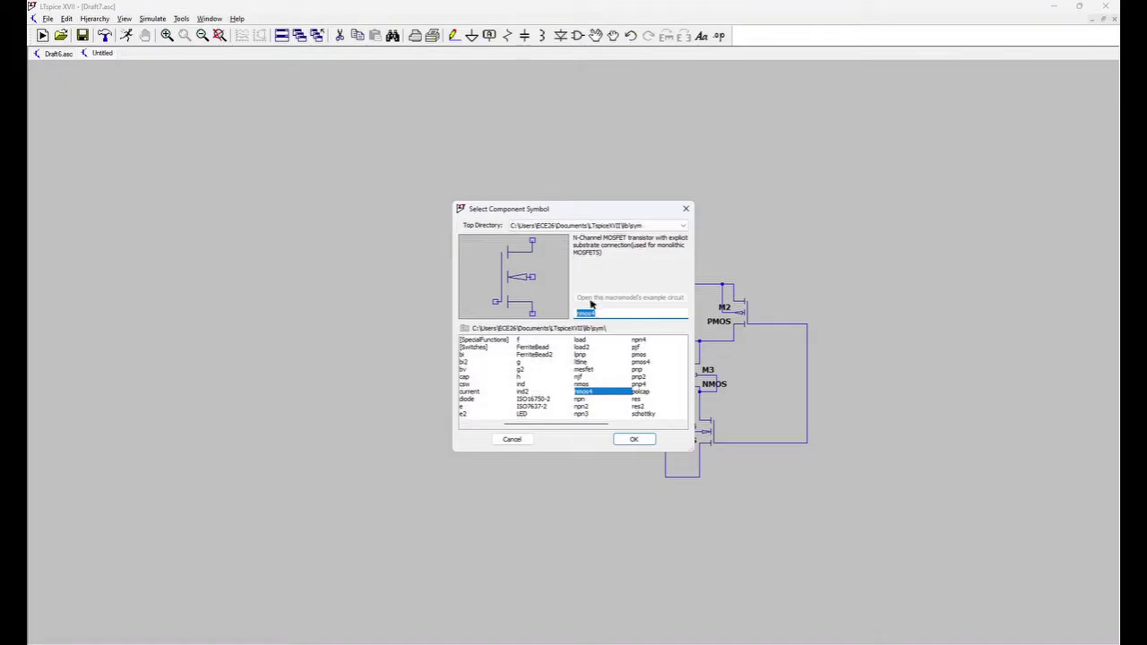
{"action": "type", "text": "v"}
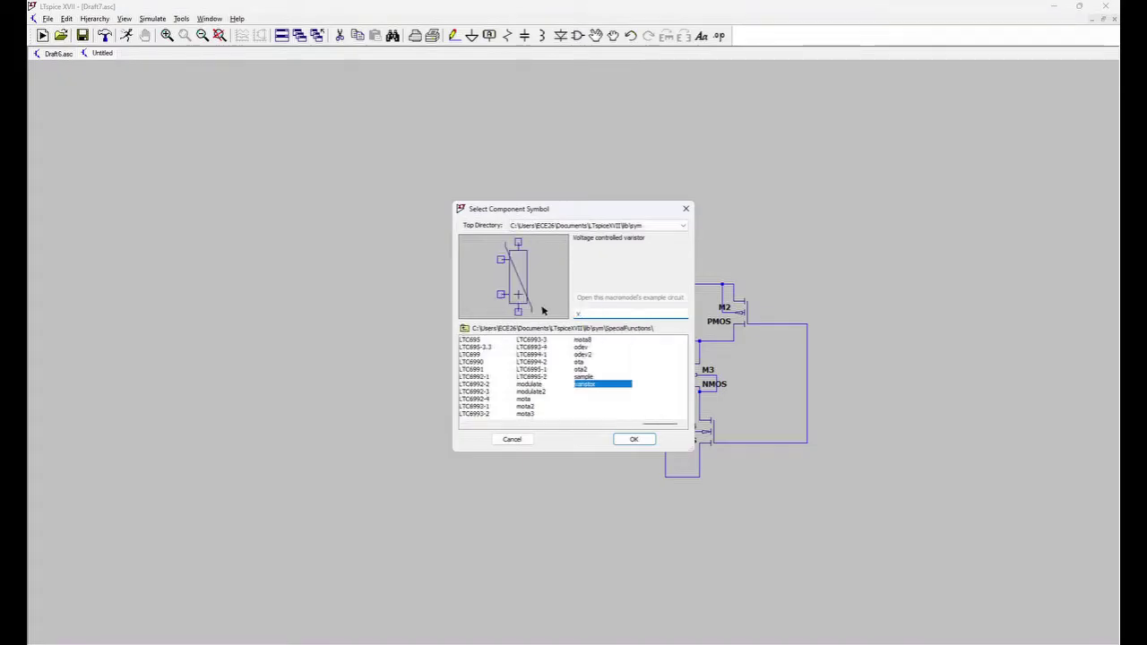
{"action": "type", "text": "olt"}
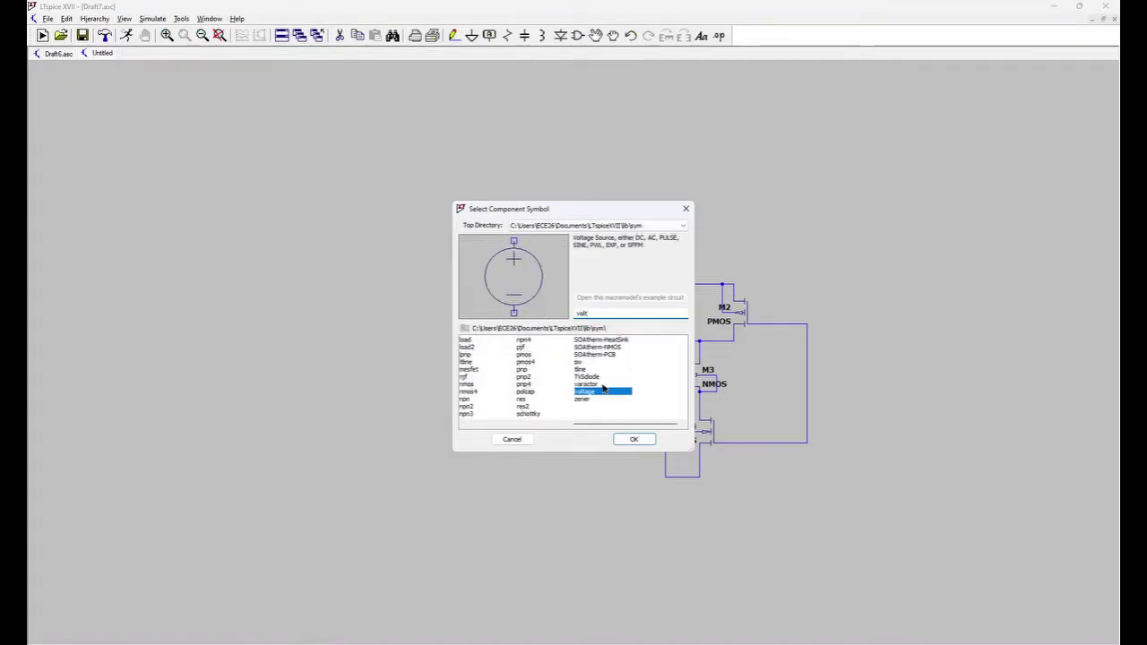
{"action": "left_click", "coordinate": [591, 399]}
{"action": "left_click", "coordinate": [590, 393]}
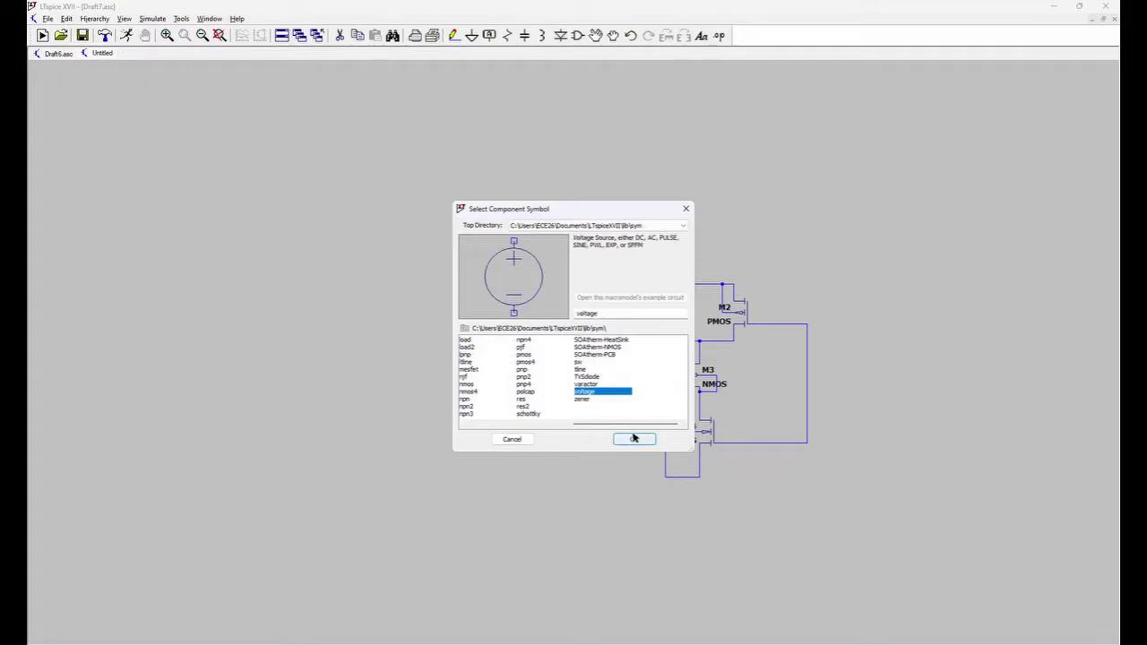
{"action": "left_click", "coordinate": [632, 439]}
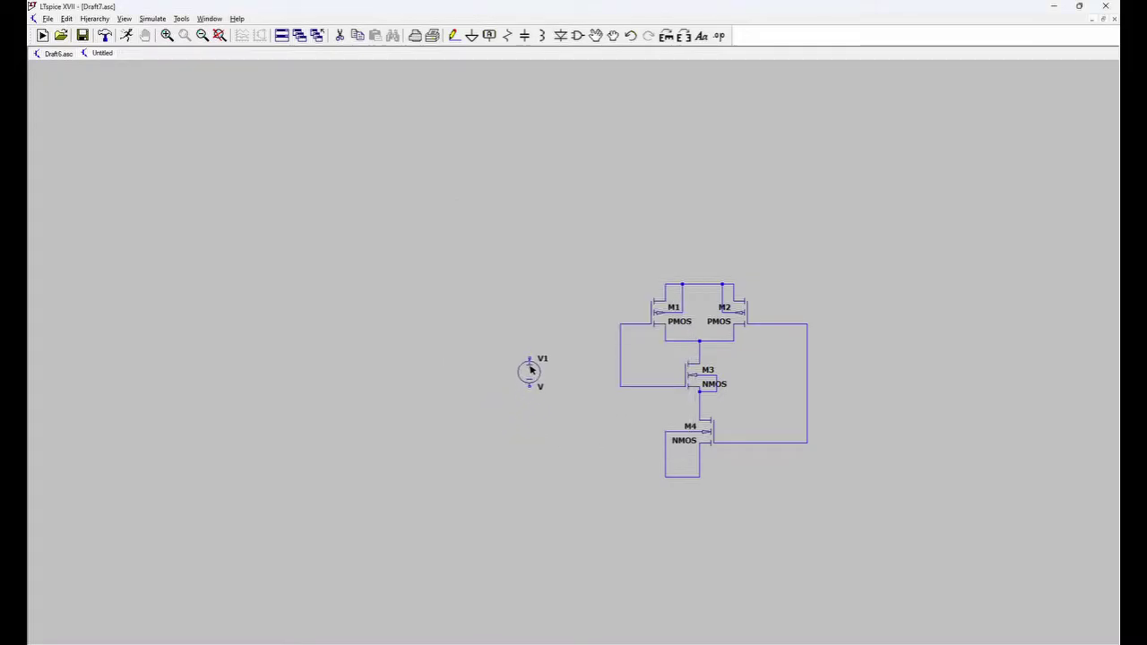
{"action": "left_click", "coordinate": [524, 366]}
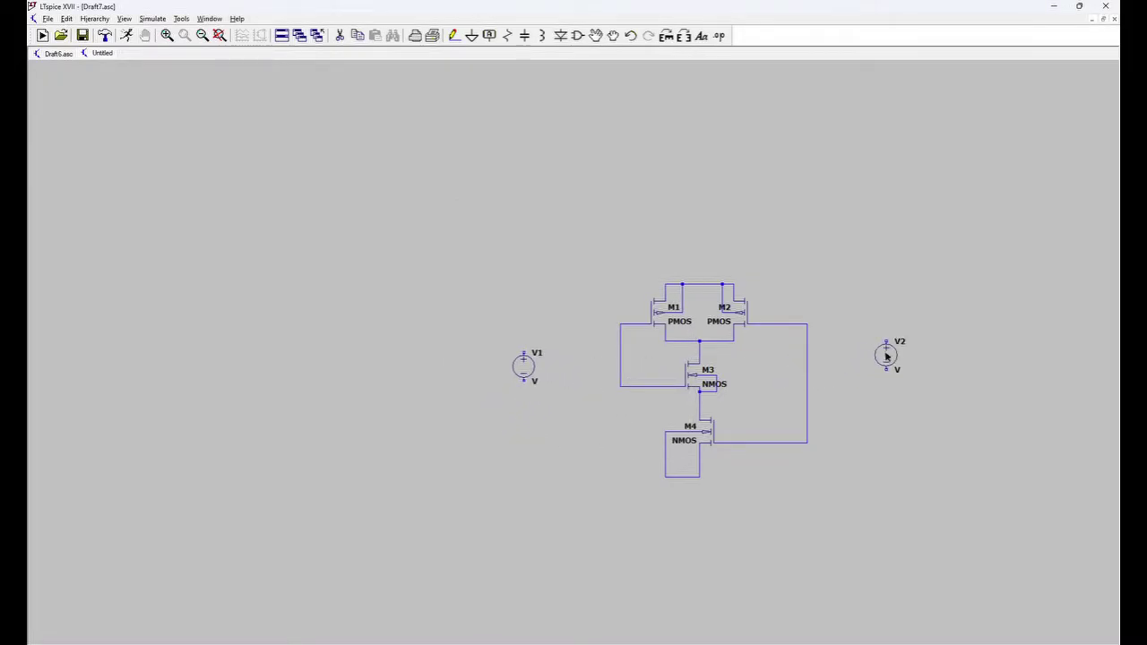
{"action": "left_click", "coordinate": [891, 356]}
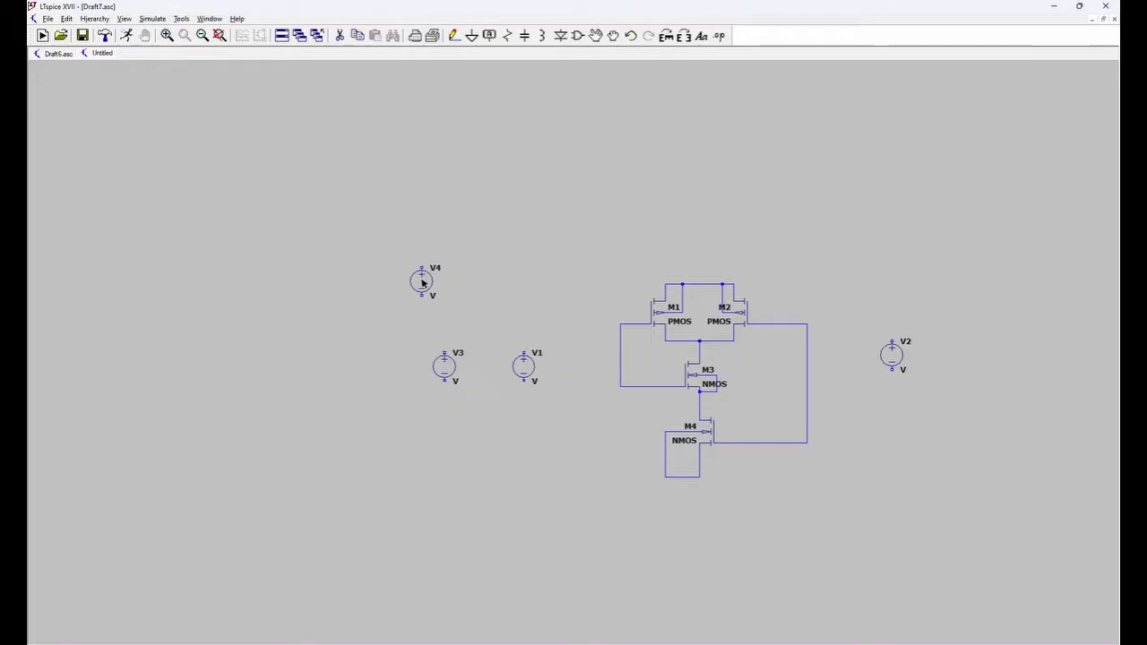
Step: Stop placing voltage sources and place capacitor C1 beside the output node
{"action": "key", "text": "Escape"}
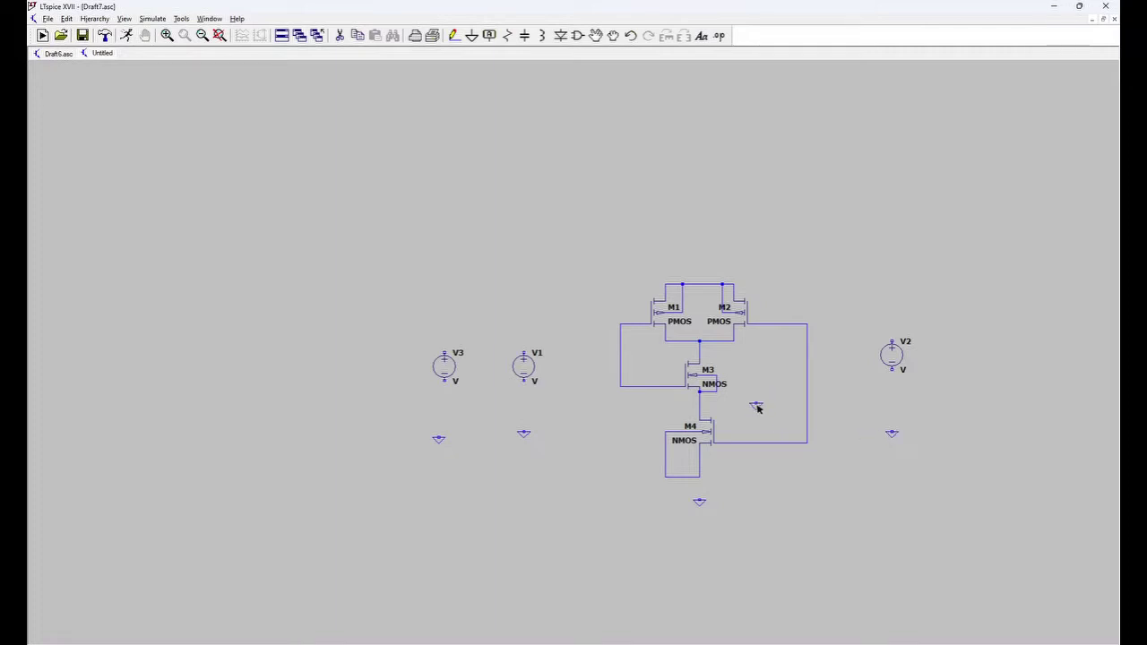
{"action": "left_click", "coordinate": [526, 36]}
{"action": "left_click", "coordinate": [757, 372]}
{"action": "key", "text": "Escape"}
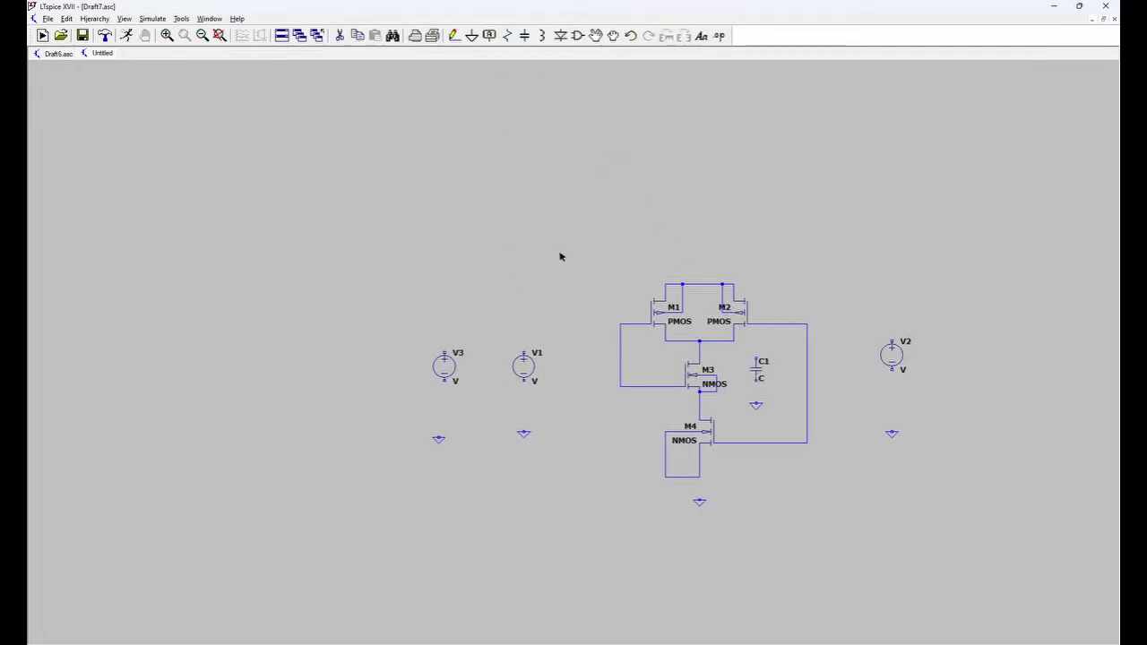
{"action": "left_click", "coordinate": [453, 37]}
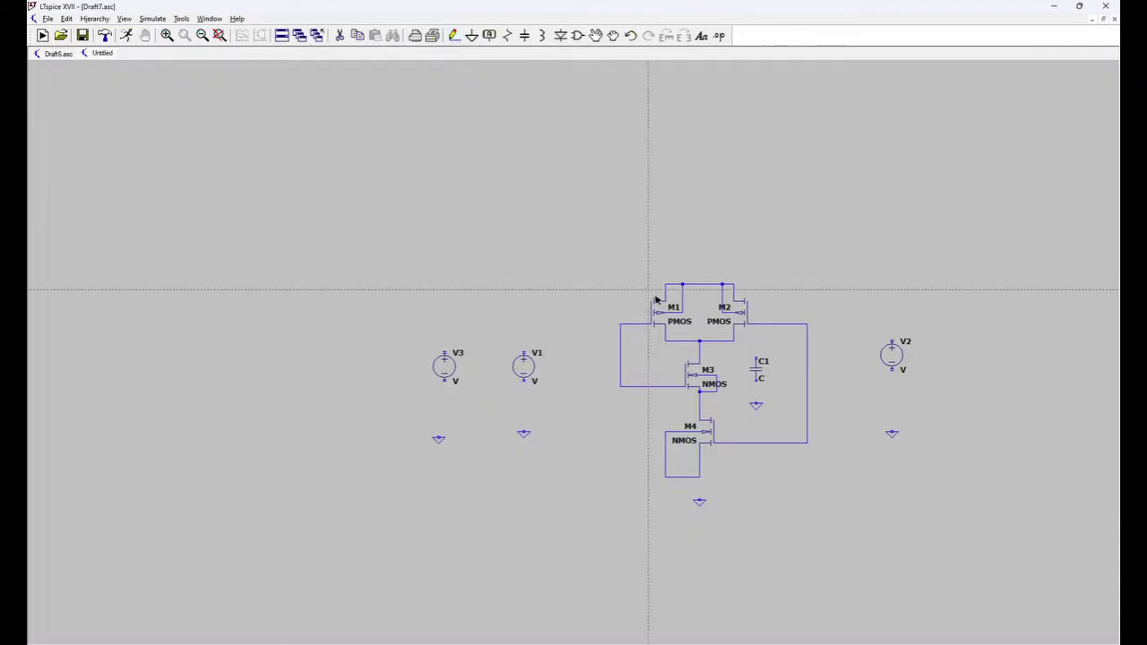
Step: Wire C1's top terminal to the output node and its bottom terminal to ground
{"action": "left_click", "coordinate": [700, 354]}
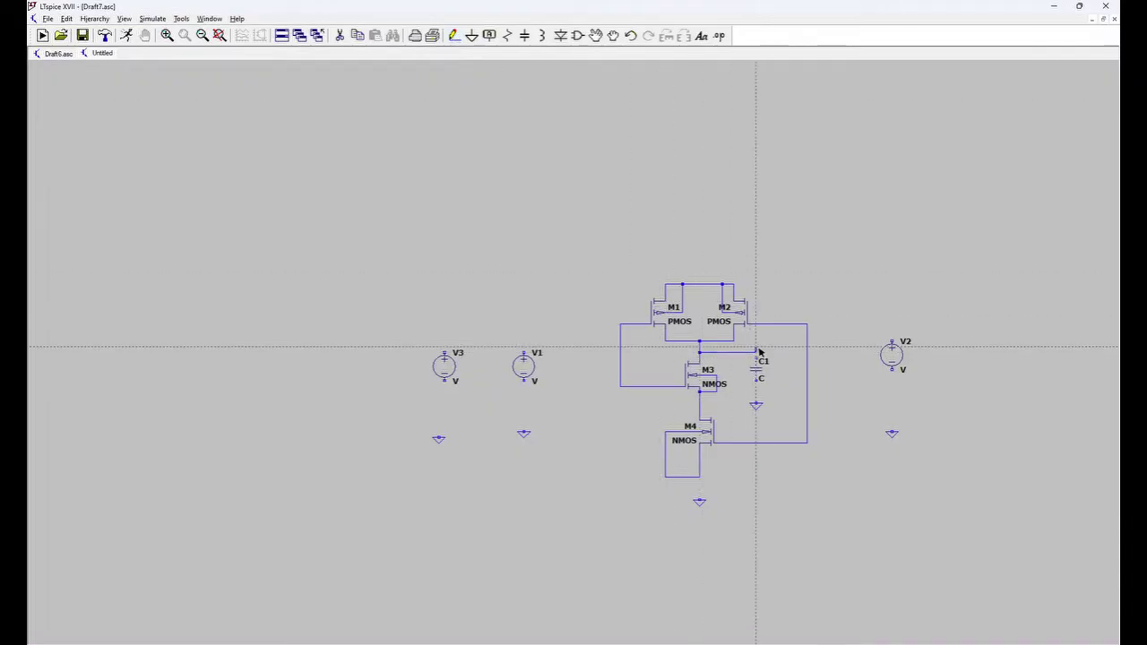
{"action": "left_click", "coordinate": [758, 357]}
{"action": "left_click", "coordinate": [757, 380]}
{"action": "left_click", "coordinate": [757, 402]}
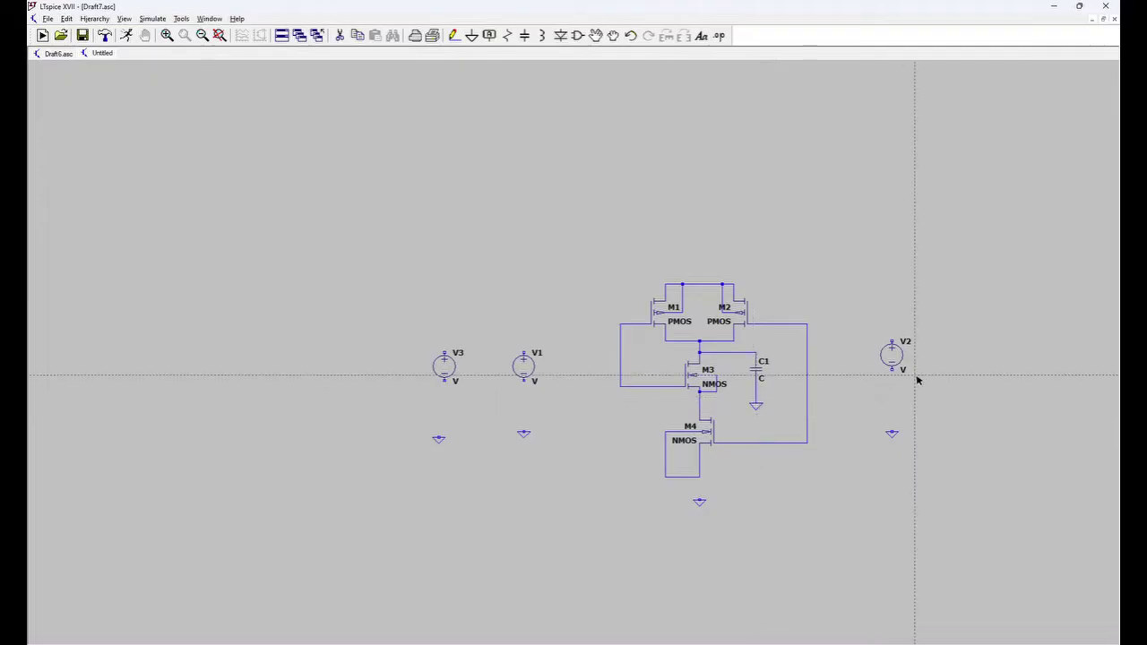
Step: Connect V2 and V1 to the right and left gate input wires and ground their bottoms
{"action": "left_click", "coordinate": [892, 341]}
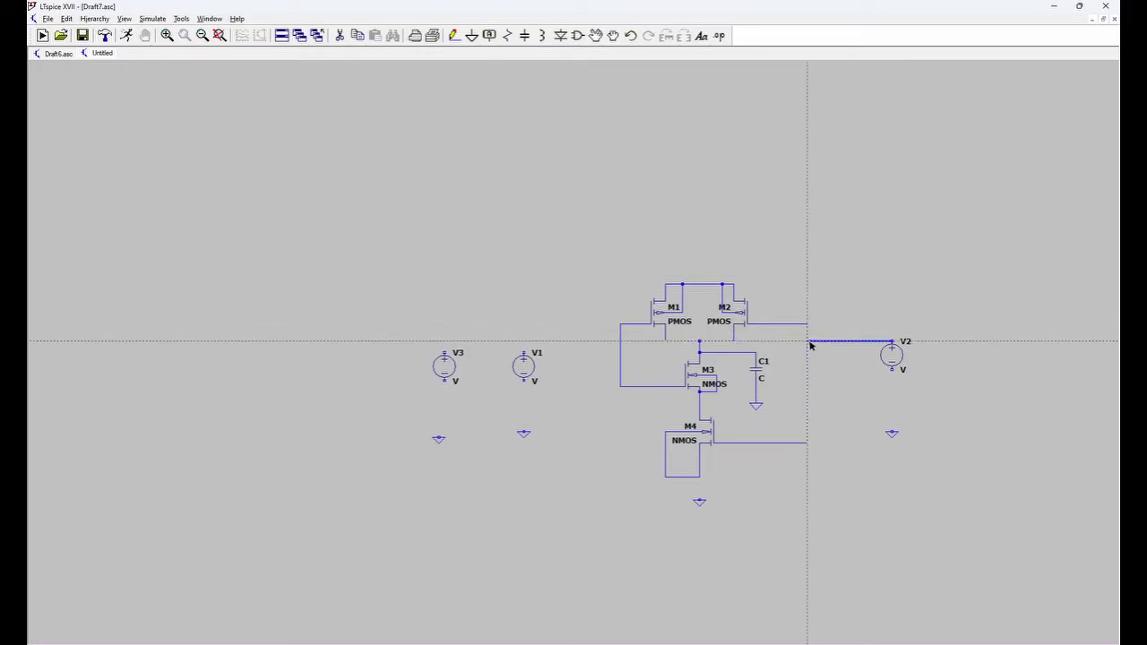
{"action": "left_click", "coordinate": [808, 340]}
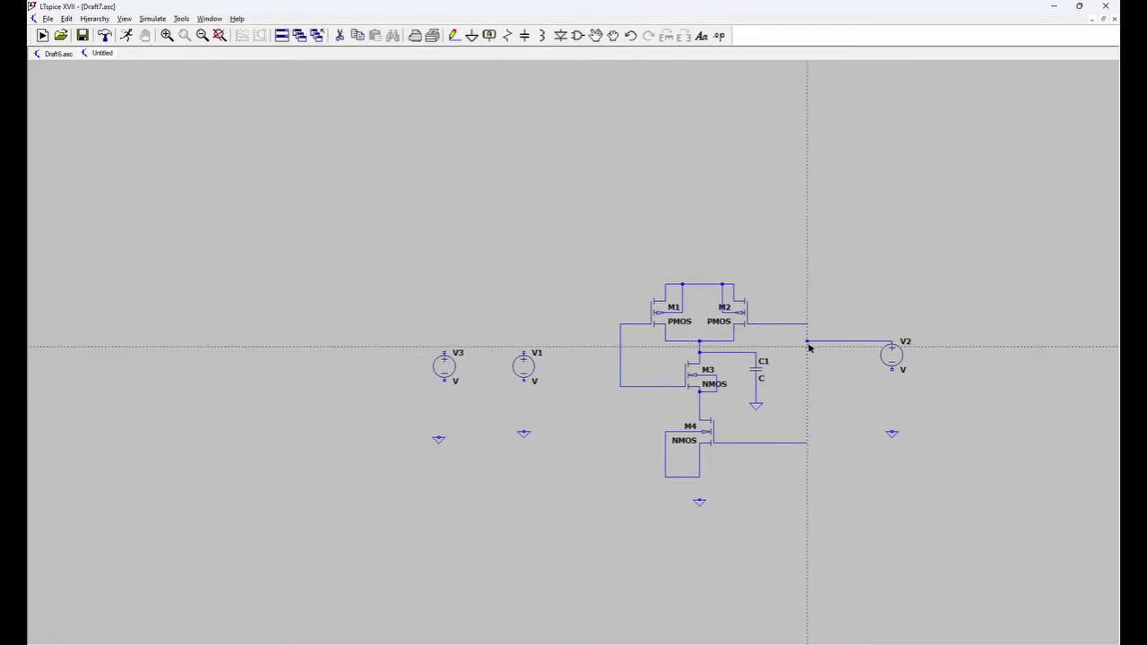
{"action": "left_click", "coordinate": [892, 434]}
{"action": "left_click", "coordinate": [892, 370]}
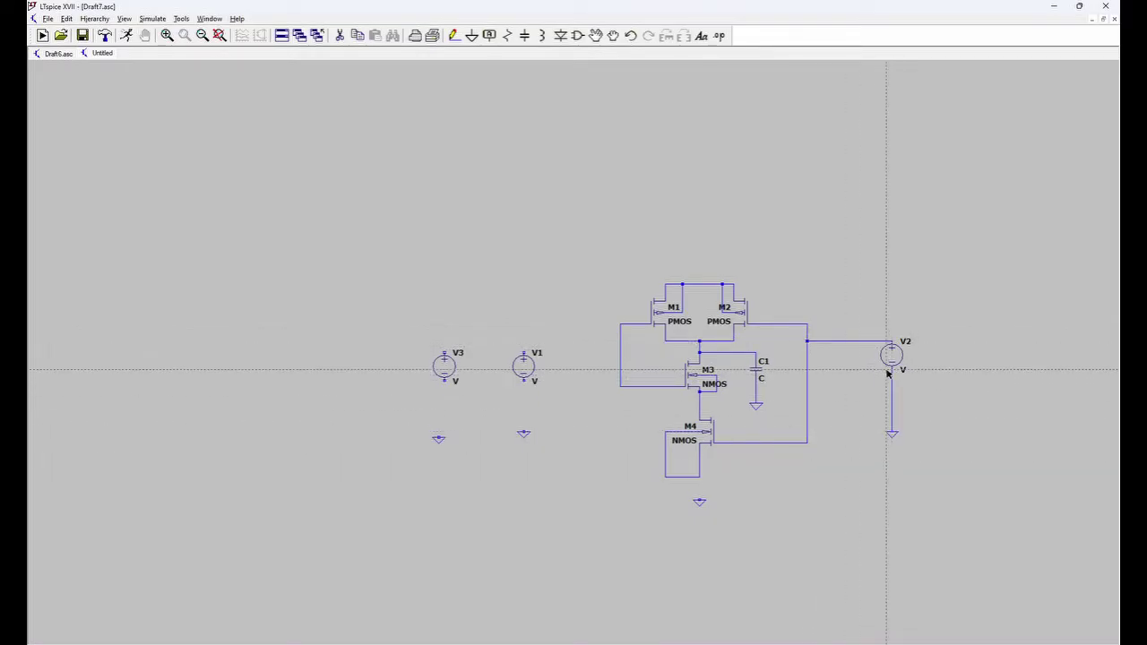
{"action": "left_click", "coordinate": [525, 354]}
{"action": "left_click", "coordinate": [620, 352]}
{"action": "left_click", "coordinate": [524, 381]}
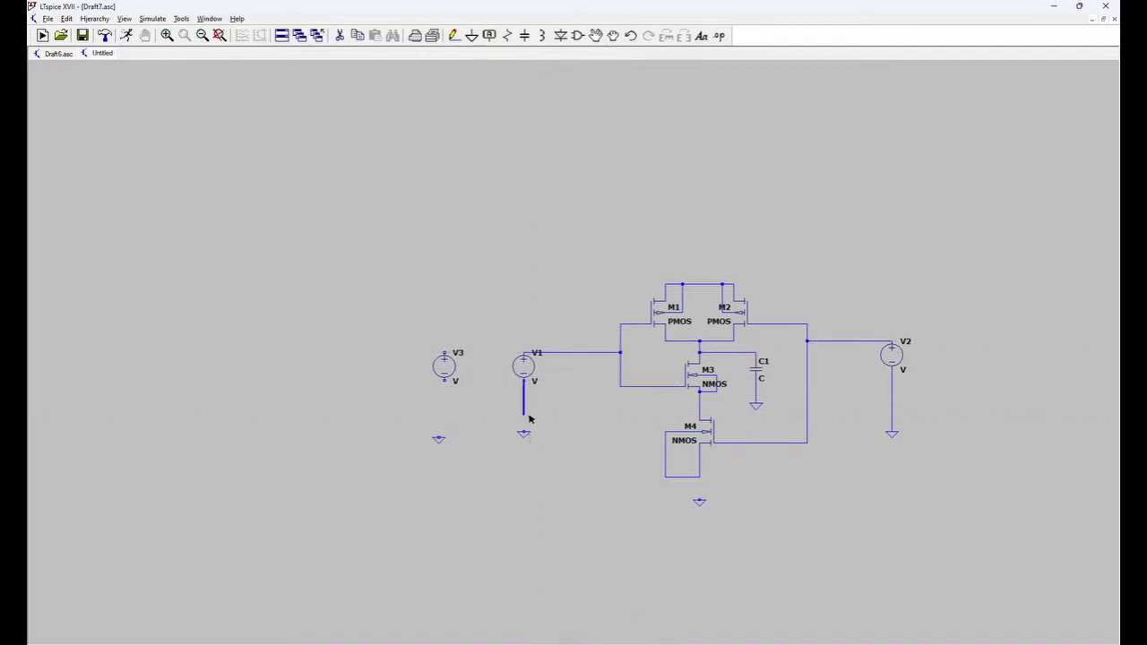
{"action": "left_click", "coordinate": [524, 434]}
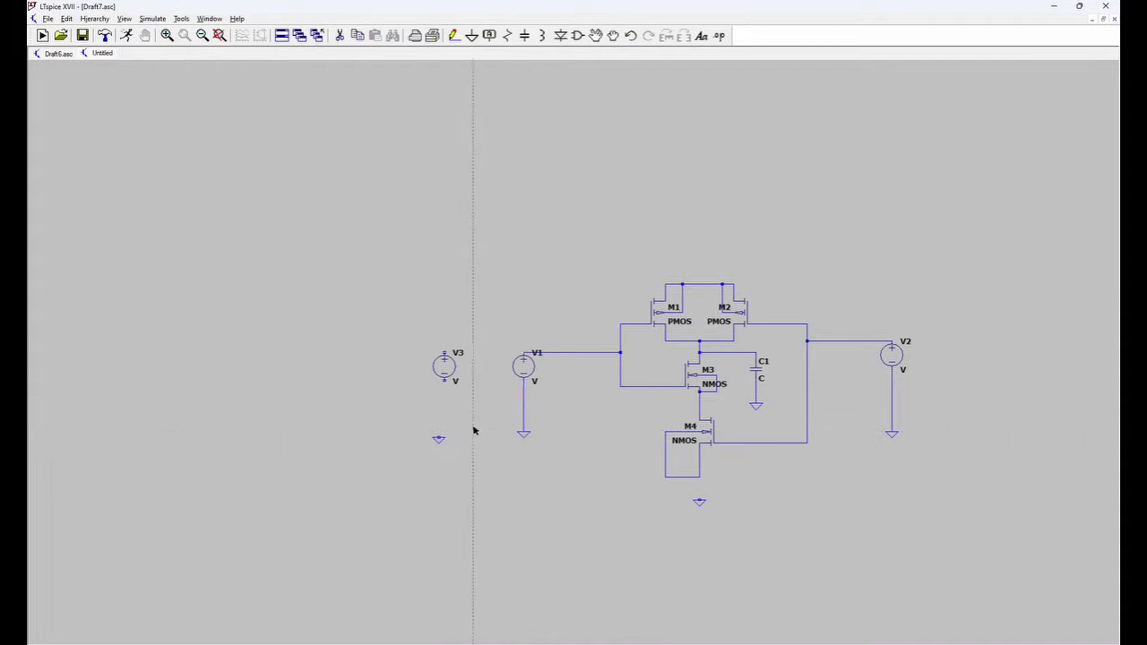
Step: Ground M4's source and V3's bottom terminal
{"action": "left_click", "coordinate": [699, 477]}
{"action": "left_click", "coordinate": [700, 500]}
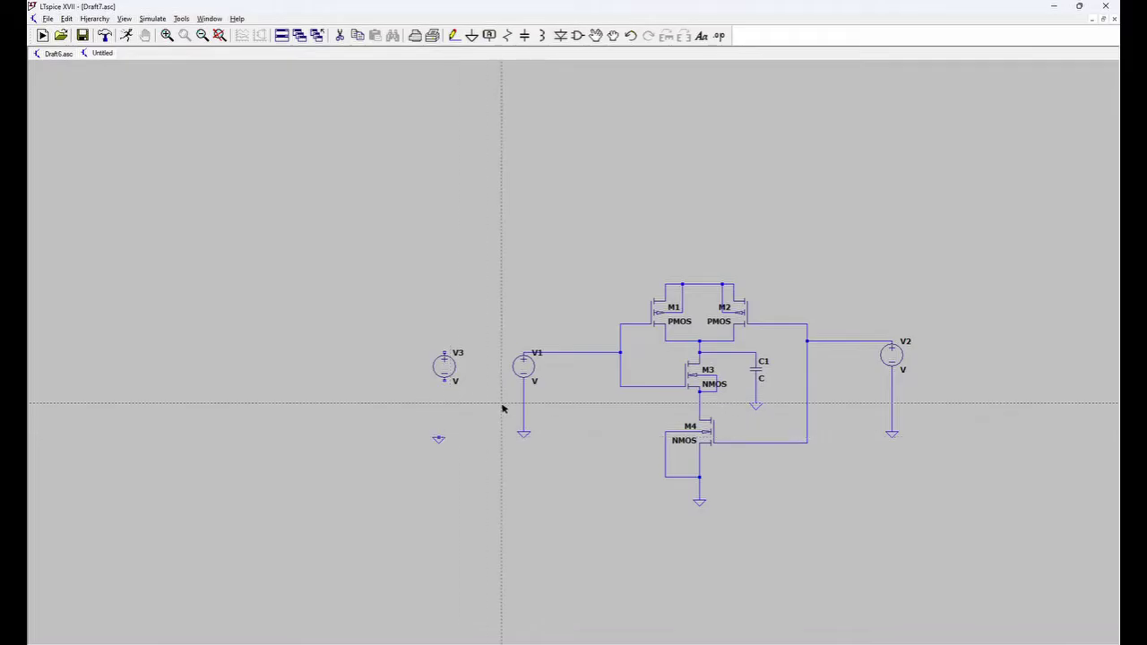
{"action": "left_click", "coordinate": [444, 381]}
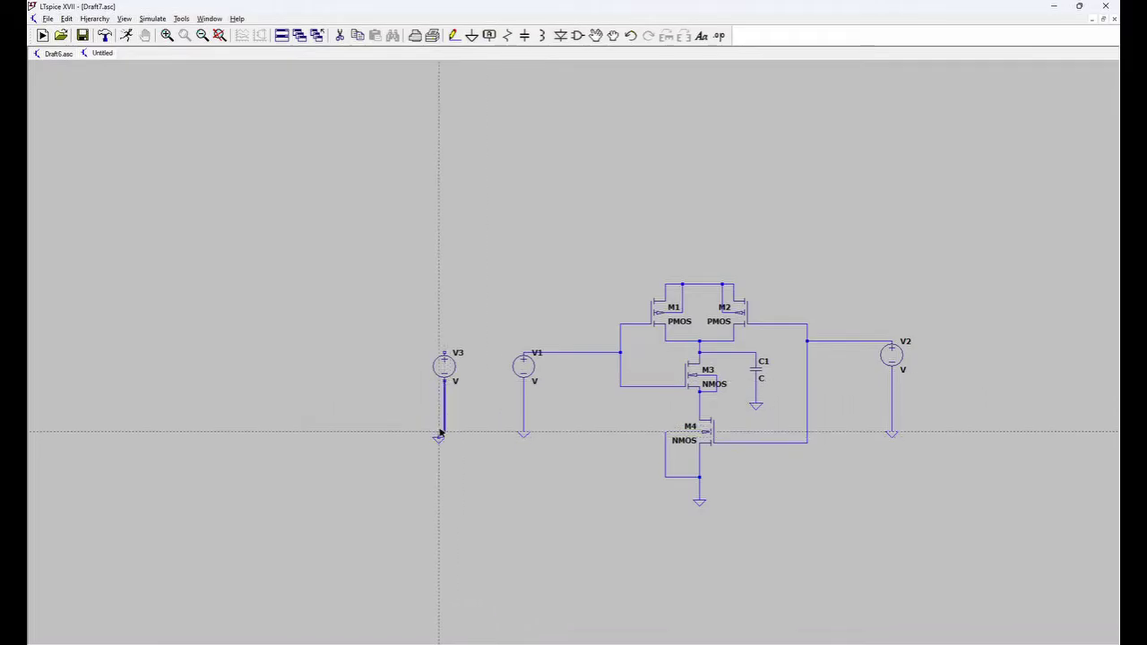
{"action": "left_click", "coordinate": [444, 437]}
{"action": "key", "text": "Escape"}
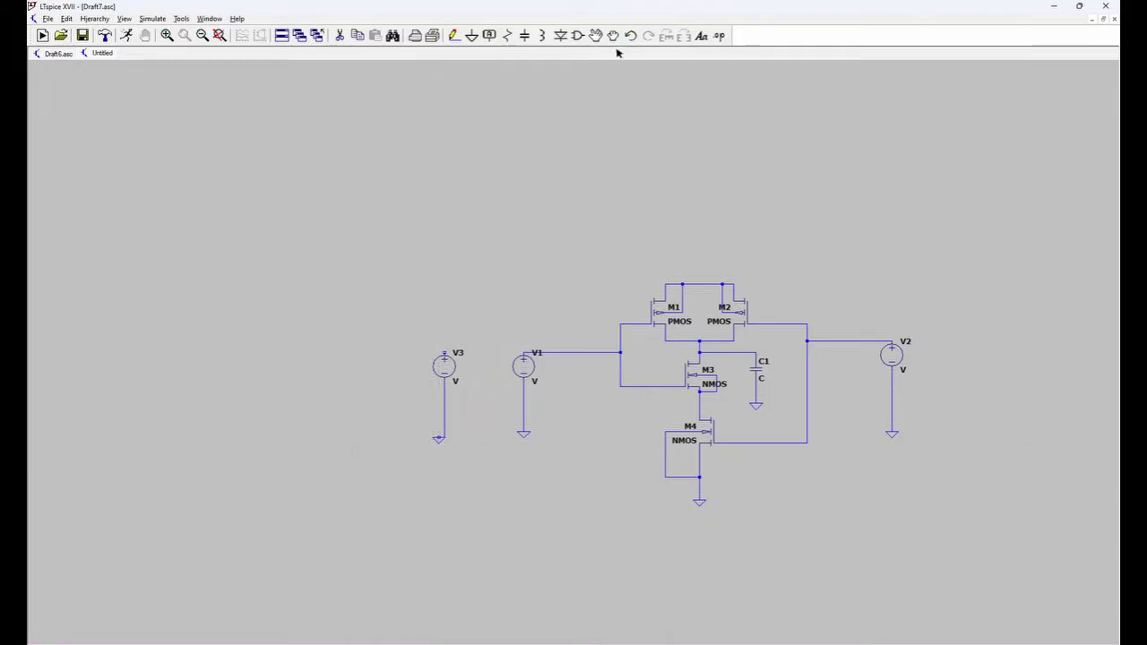
Step: Run a supply wire from V3's top terminal up and across to the PMOS top node
{"action": "left_click", "coordinate": [438, 443]}
{"action": "left_click", "coordinate": [453, 36]}
{"action": "left_click", "coordinate": [444, 355]}
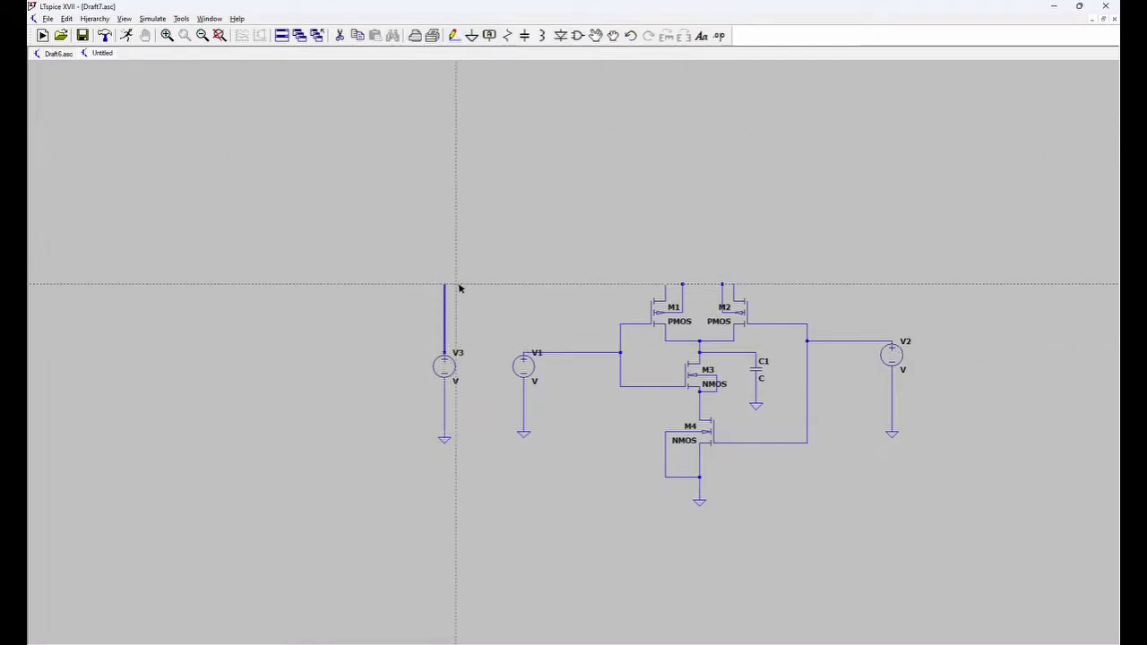
{"action": "left_click", "coordinate": [444, 267]}
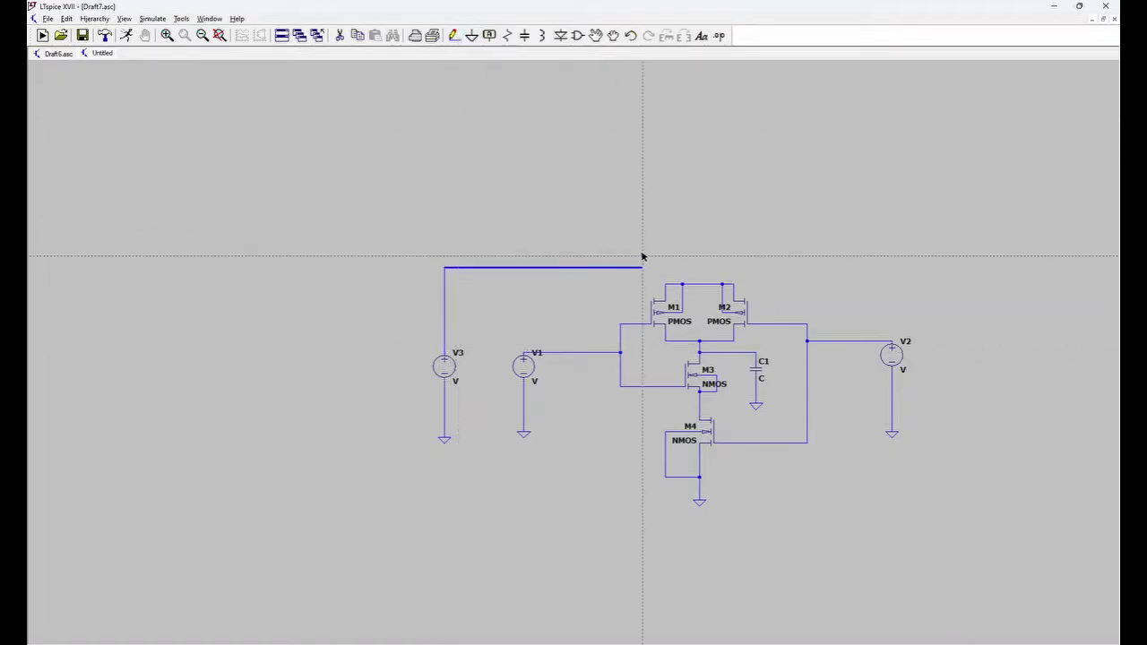
{"action": "left_click", "coordinate": [701, 262]}
{"action": "left_click", "coordinate": [704, 285]}
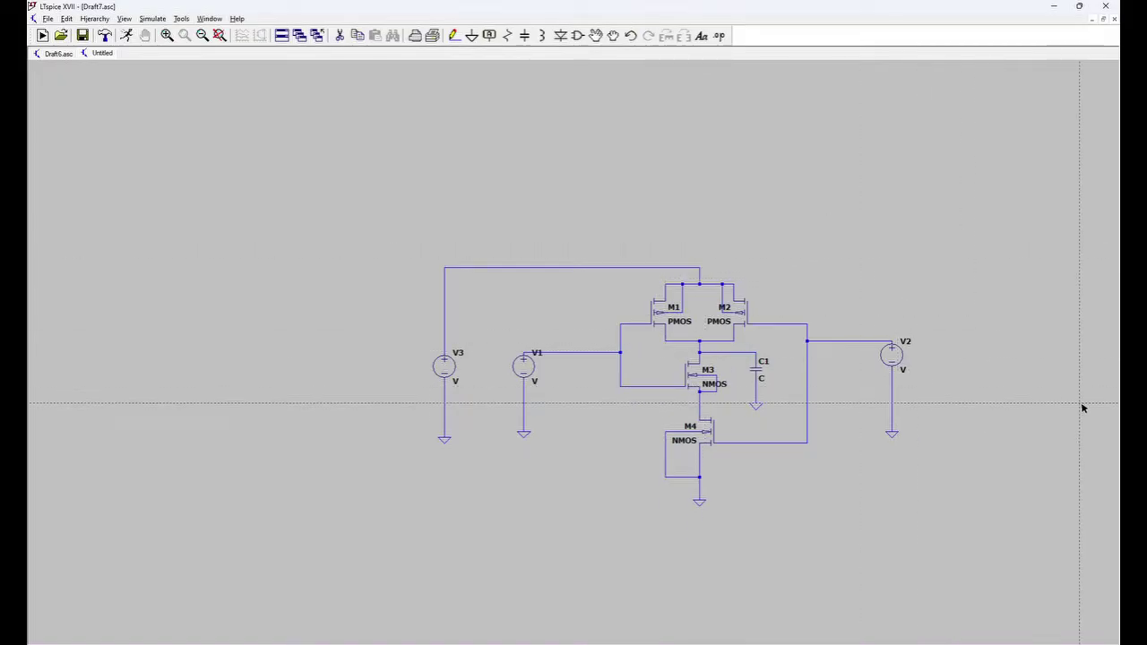
{"action": "key", "text": "Escape"}
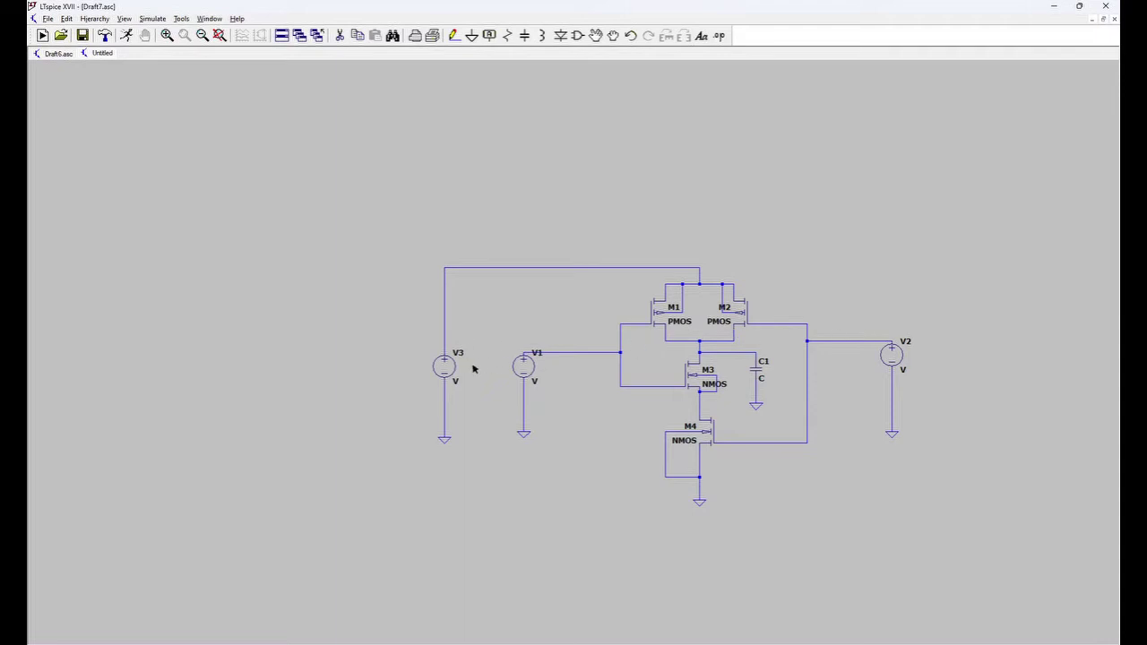
Step: Give V3 a 5 V DC value and switch V1 to a PULSE source
{"action": "right_click", "coordinate": [441, 368]}
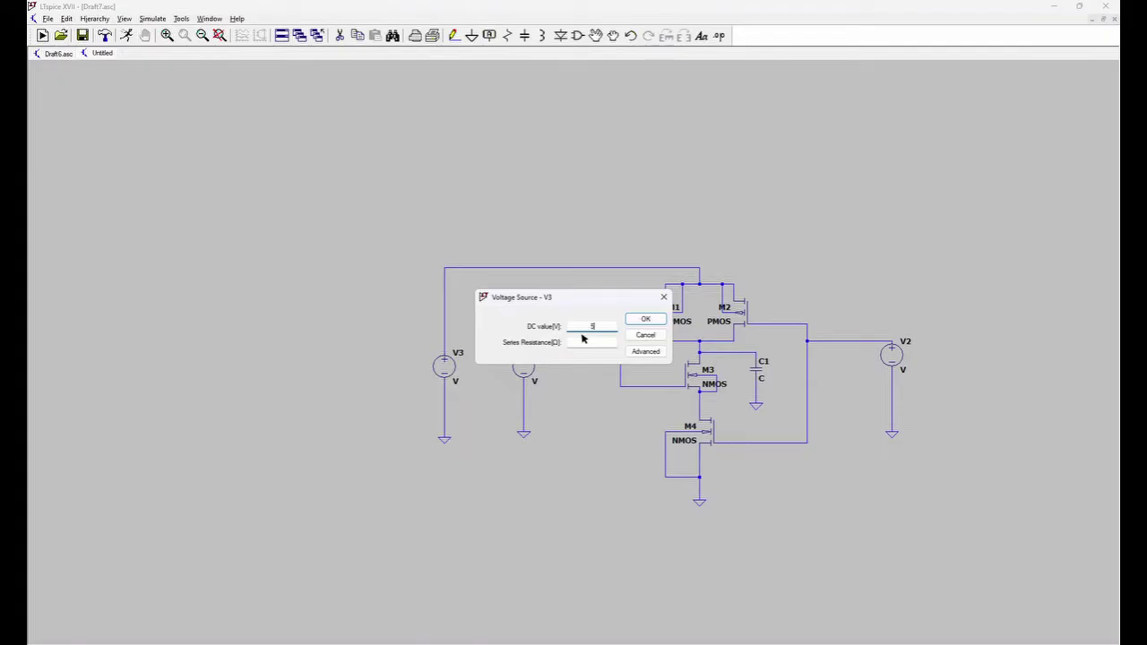
{"action": "left_click", "coordinate": [642, 321]}
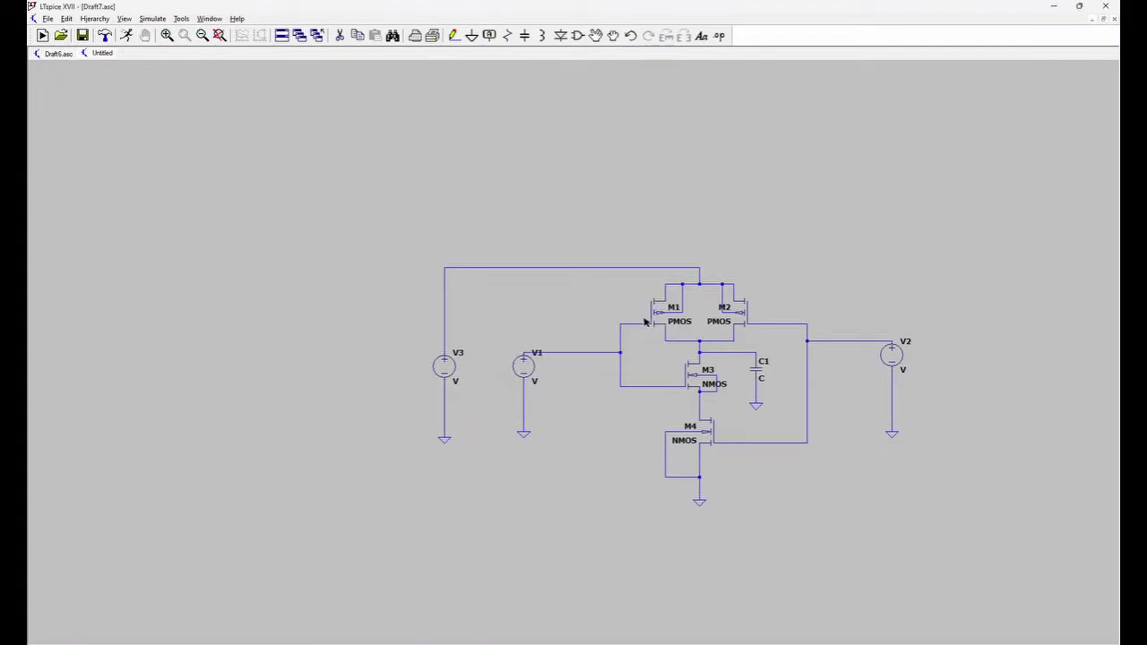
{"action": "right_click", "coordinate": [523, 367]}
{"action": "left_click", "coordinate": [644, 352]}
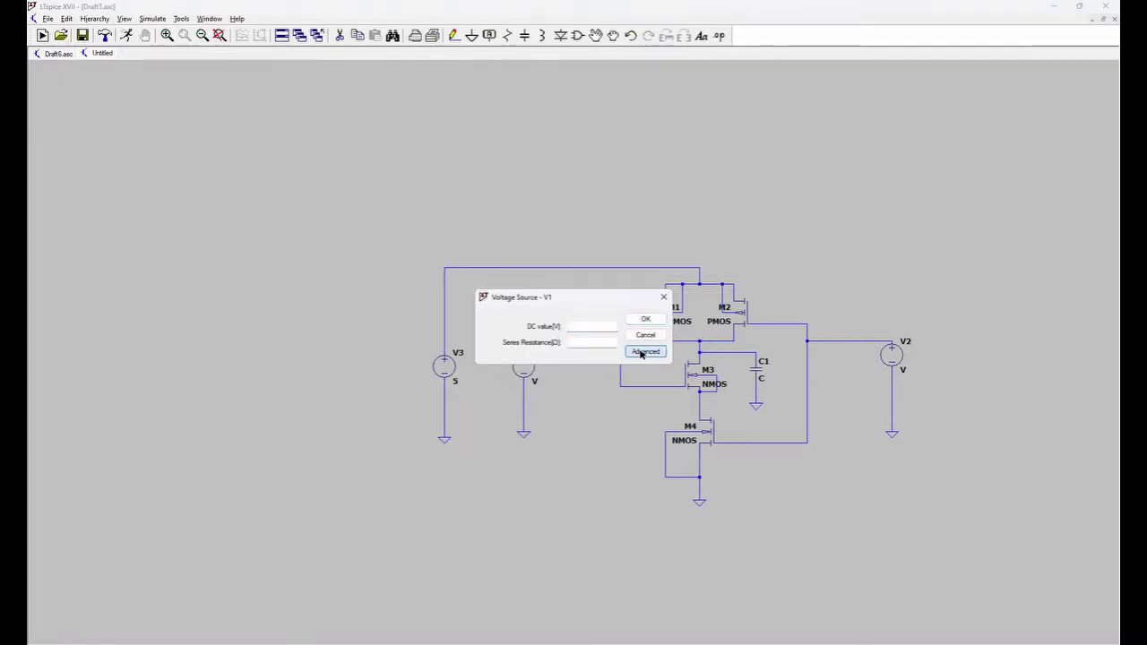
{"action": "left_click", "coordinate": [455, 240]}
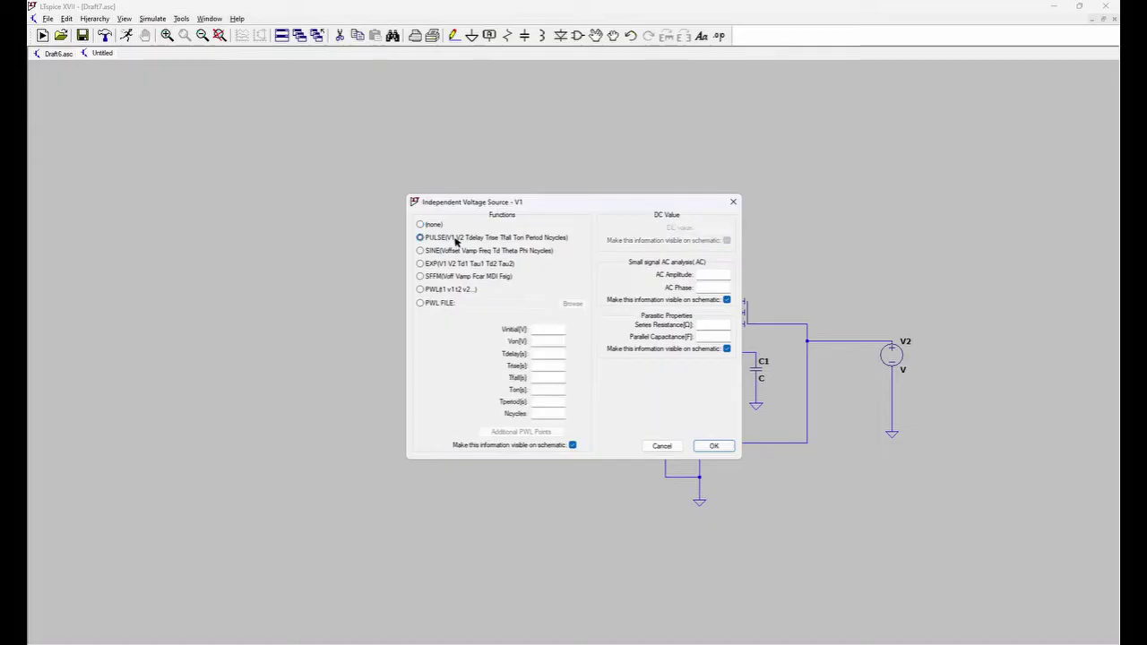
Step: Enter V1's pulse values 0, 5, 0, 0, 0, Ton 10m, Tperiod 20m, 0 cycles, and apply
{"action": "type", "text": "0"}
{"action": "left_click", "coordinate": [552, 345]}
{"action": "type", "text": "5"}
{"action": "left_click", "coordinate": [550, 356]}
{"action": "type", "text": "0"}
{"action": "left_click", "coordinate": [549, 366]}
{"action": "type", "text": "0"}
{"action": "left_click", "coordinate": [553, 379]}
{"action": "type", "text": "0"}
{"action": "left_click", "coordinate": [556, 391]}
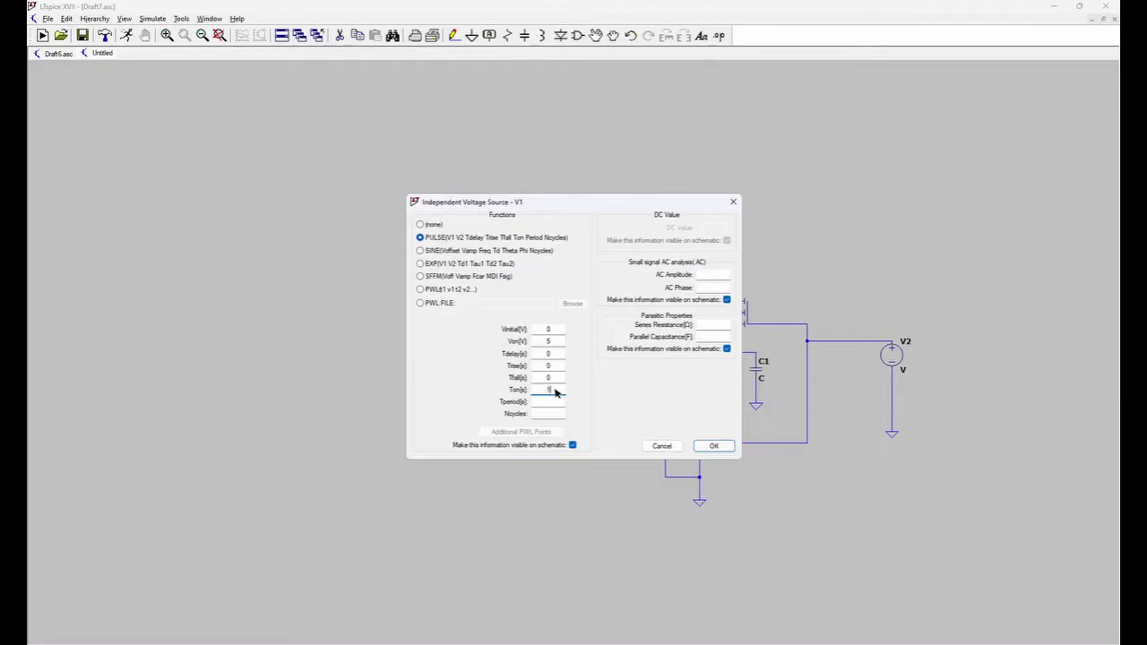
{"action": "type", "text": "10m"}
{"action": "left_click", "coordinate": [552, 404]}
{"action": "type", "text": "20m"}
{"action": "left_click", "coordinate": [564, 413]}
{"action": "type", "text": "0"}
{"action": "left_click", "coordinate": [659, 444]}
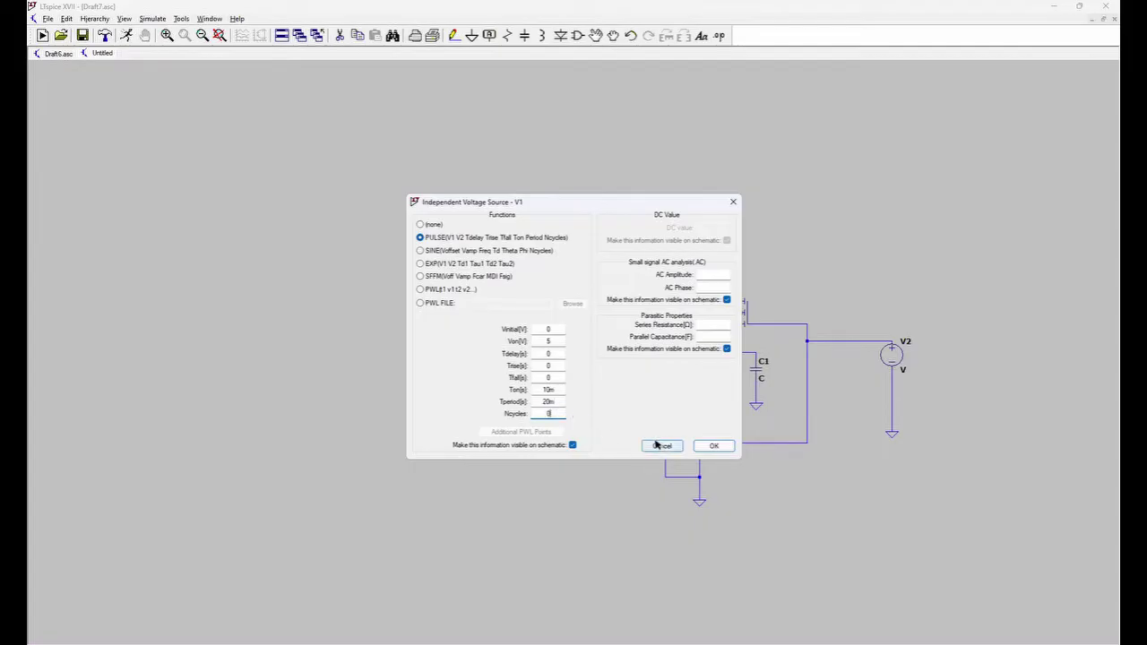
{"action": "left_click", "coordinate": [710, 445]}
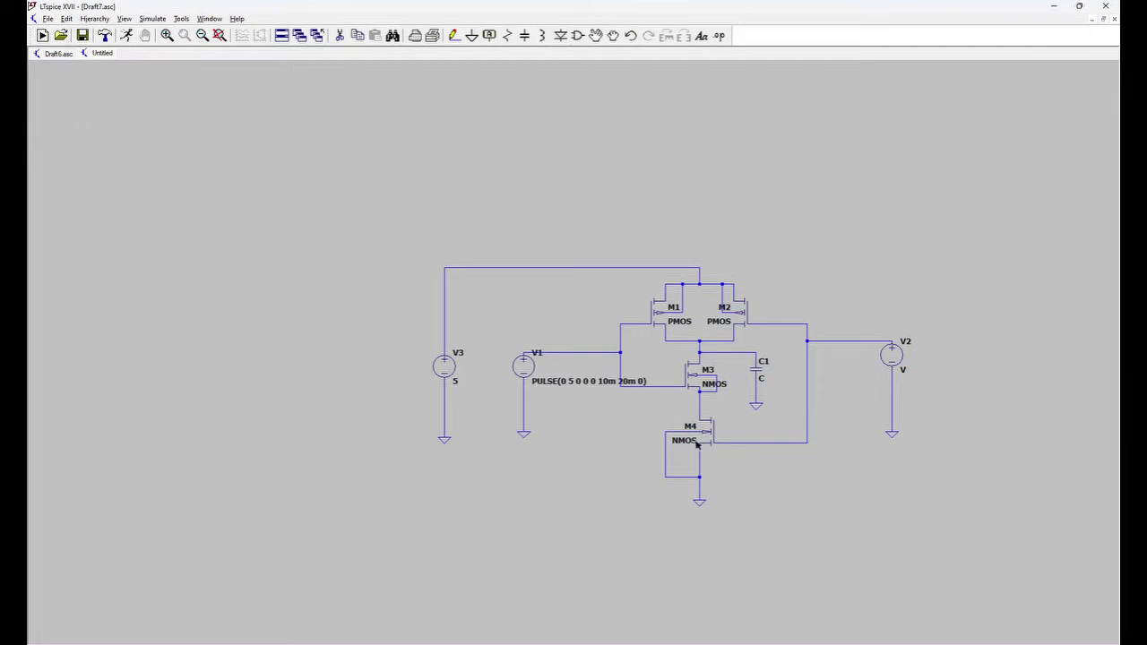
Step: Switch V2 to a PULSE source with initial voltage 0 and on voltage 5
{"action": "right_click", "coordinate": [887, 356]}
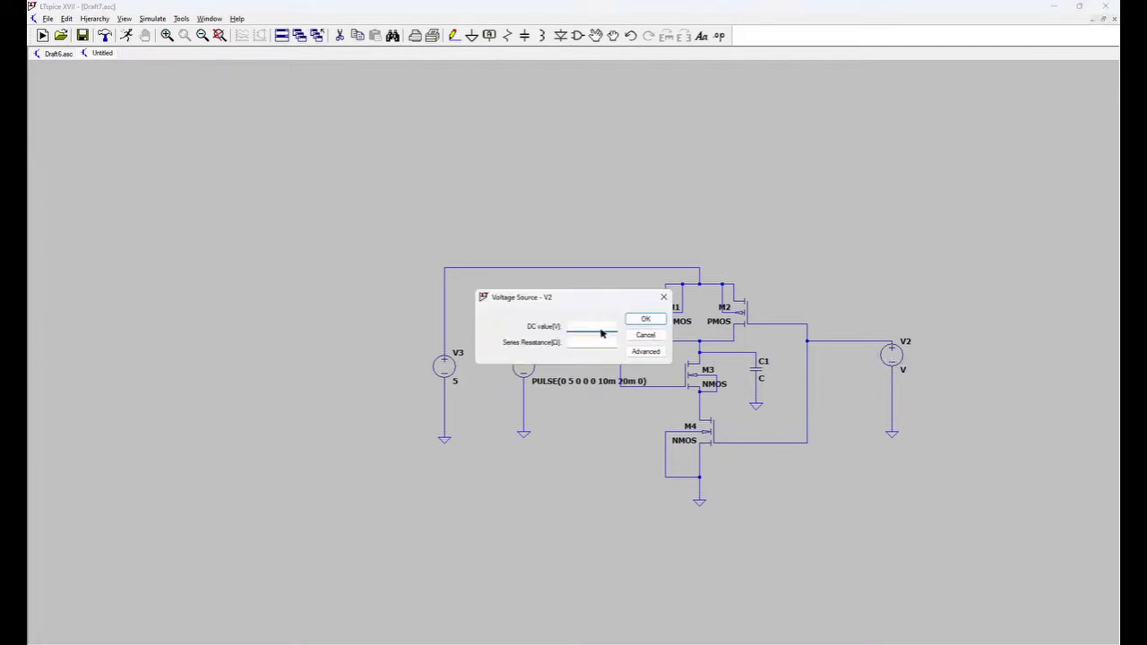
{"action": "left_click", "coordinate": [645, 352]}
{"action": "left_click", "coordinate": [467, 239]}
{"action": "left_click", "coordinate": [549, 331]}
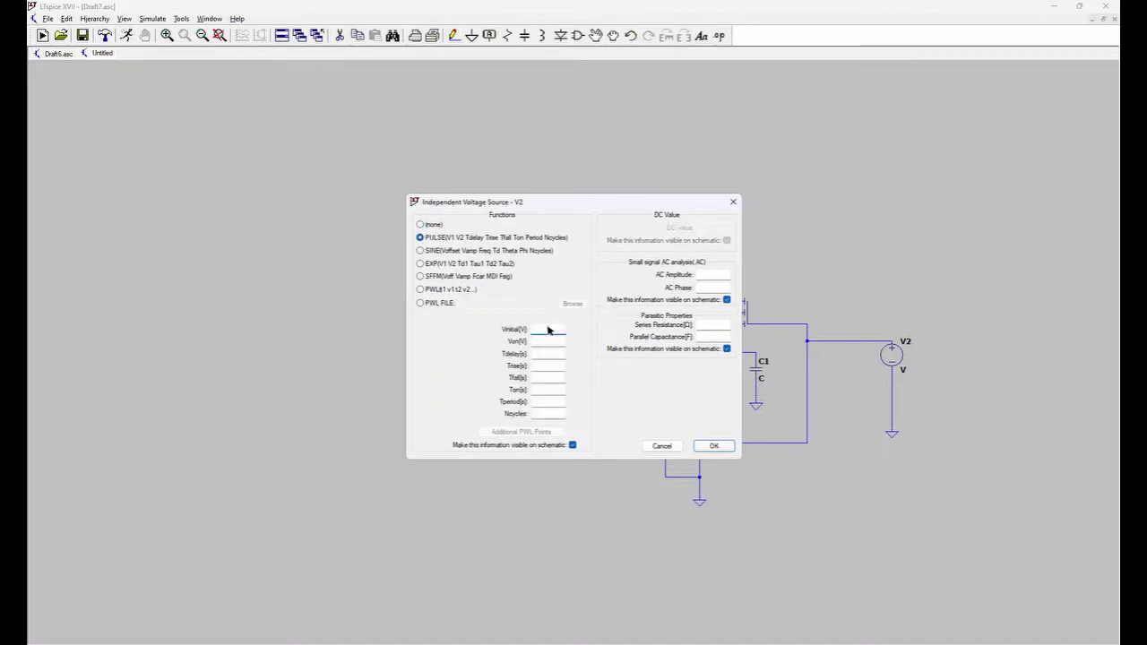
{"action": "type", "text": "0"}
{"action": "left_click", "coordinate": [554, 342]}
{"action": "type", "text": "5"}
Step: Set V2's delay, rise and fall to 0, Ton 9m and Tperiod 20m, then apply
{"action": "left_click", "coordinate": [556, 357]}
{"action": "type", "text": "0"}
{"action": "left_click", "coordinate": [558, 367]}
{"action": "type", "text": "0"}
{"action": "left_click", "coordinate": [556, 377]}
{"action": "type", "text": "0"}
{"action": "left_click", "coordinate": [554, 392]}
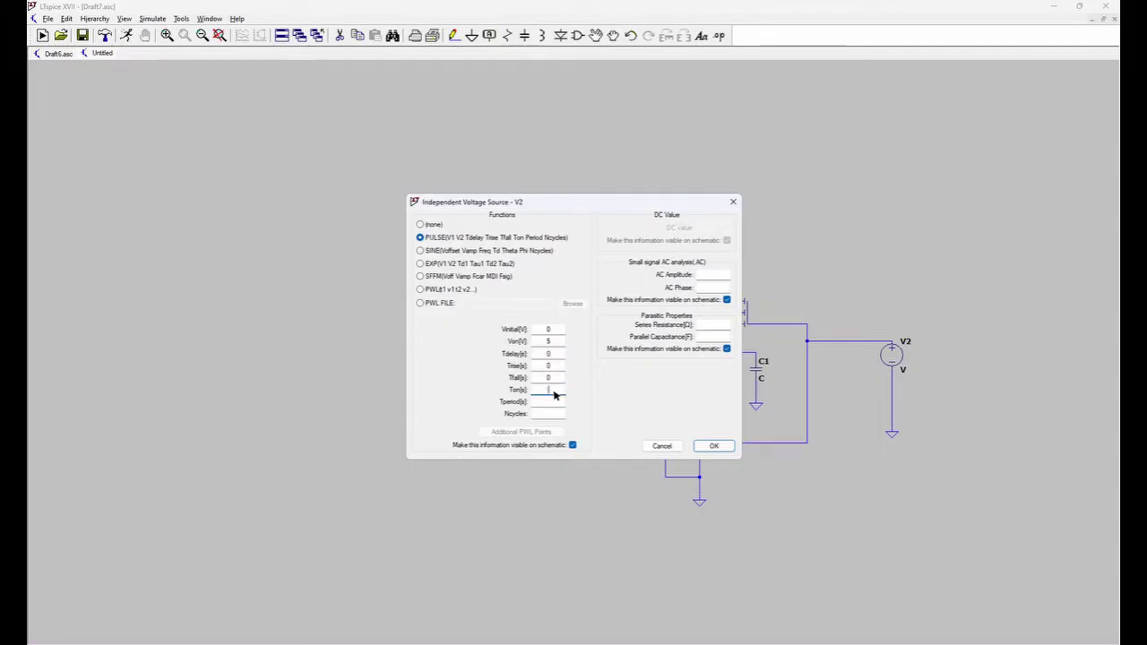
{"action": "type", "text": "9"}
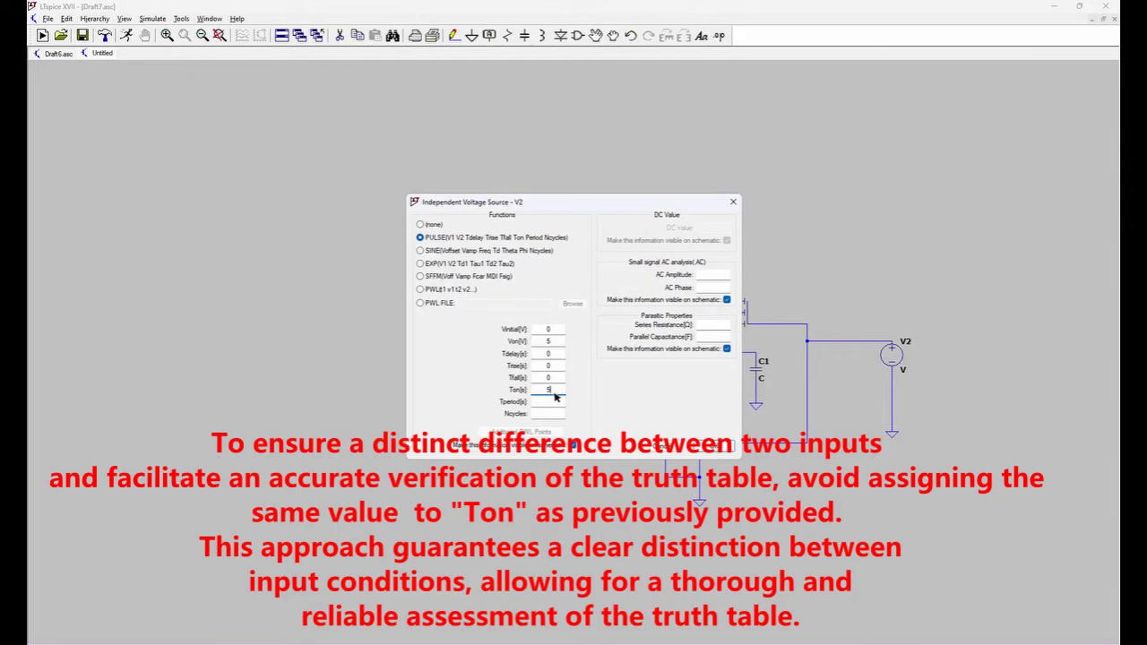
{"action": "type", "text": "m"}
{"action": "left_click", "coordinate": [554, 403]}
{"action": "type", "text": "20m"}
{"action": "left_click", "coordinate": [714, 445]}
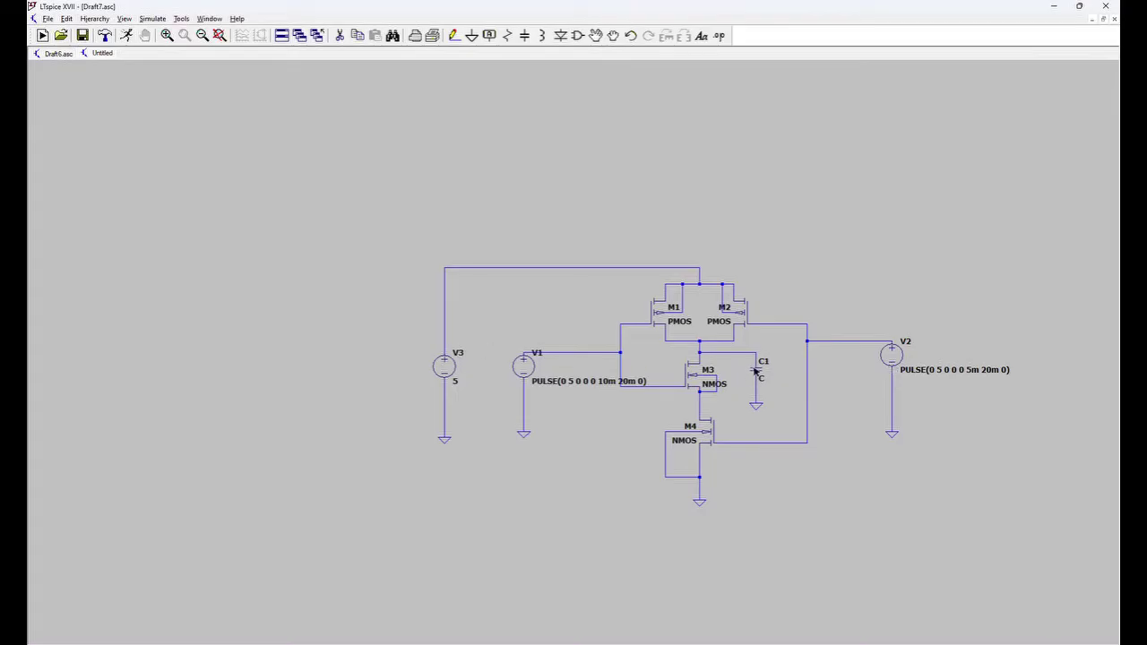
Step: Set capacitor C1's value to 1p
{"action": "right_click", "coordinate": [754, 370]}
{"action": "type", "text": "1p"}
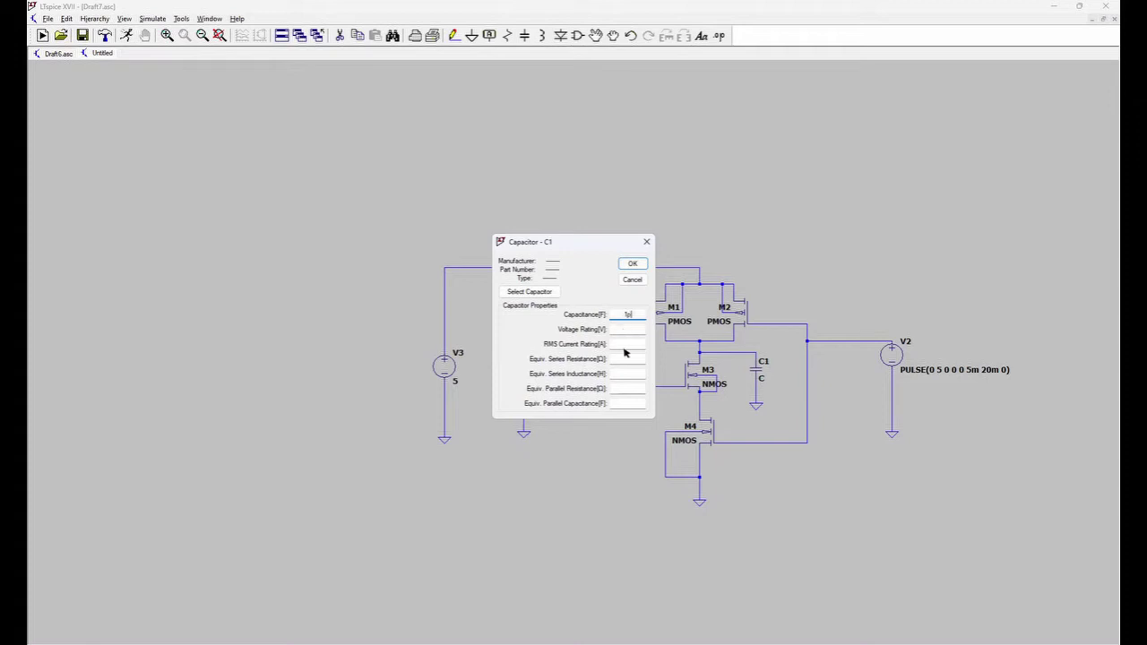
{"action": "left_click", "coordinate": [622, 269]}
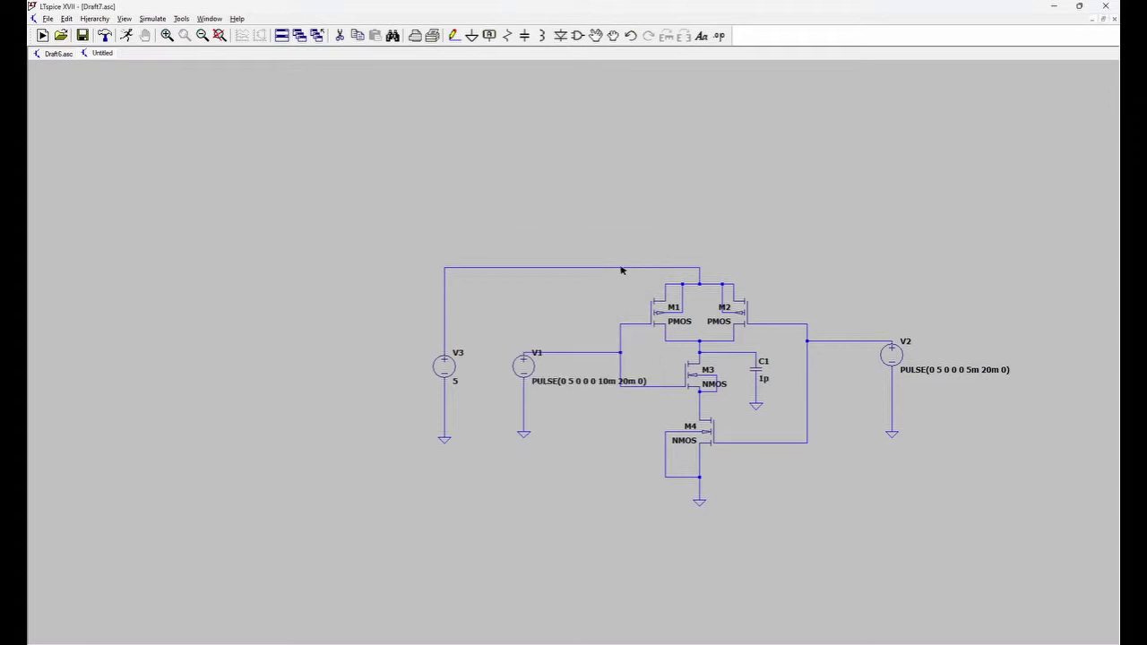
Step: Place an Output-port net label 'Vout' on the output node beside C1
{"action": "left_click", "coordinate": [489, 36]}
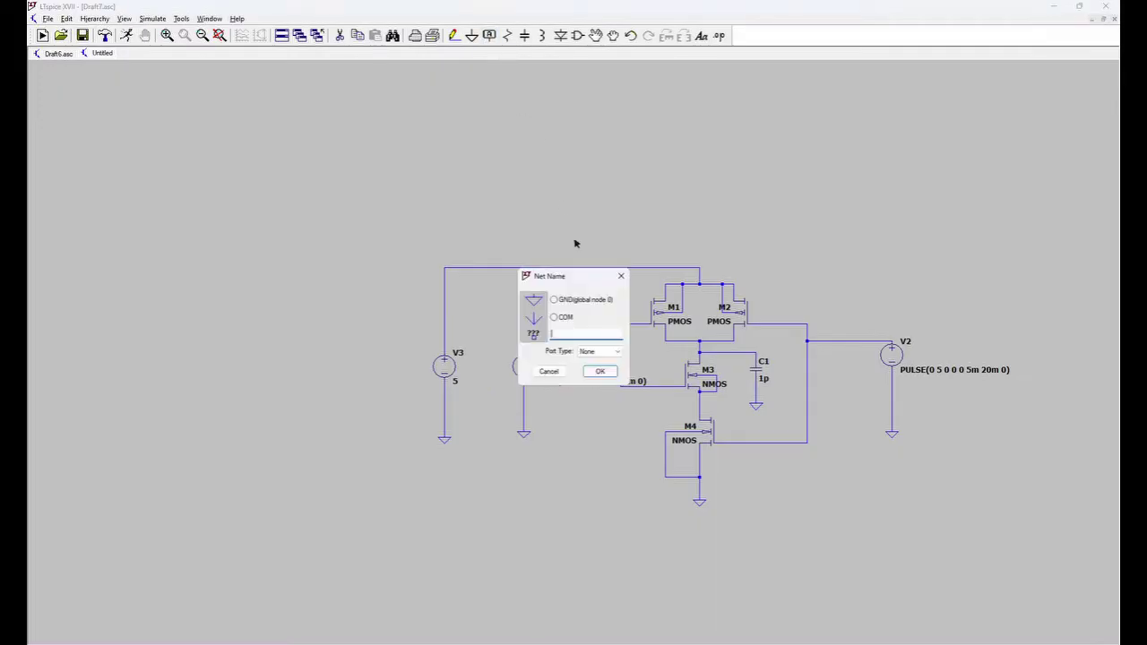
{"action": "type", "text": "Vout"}
{"action": "left_click", "coordinate": [599, 351]}
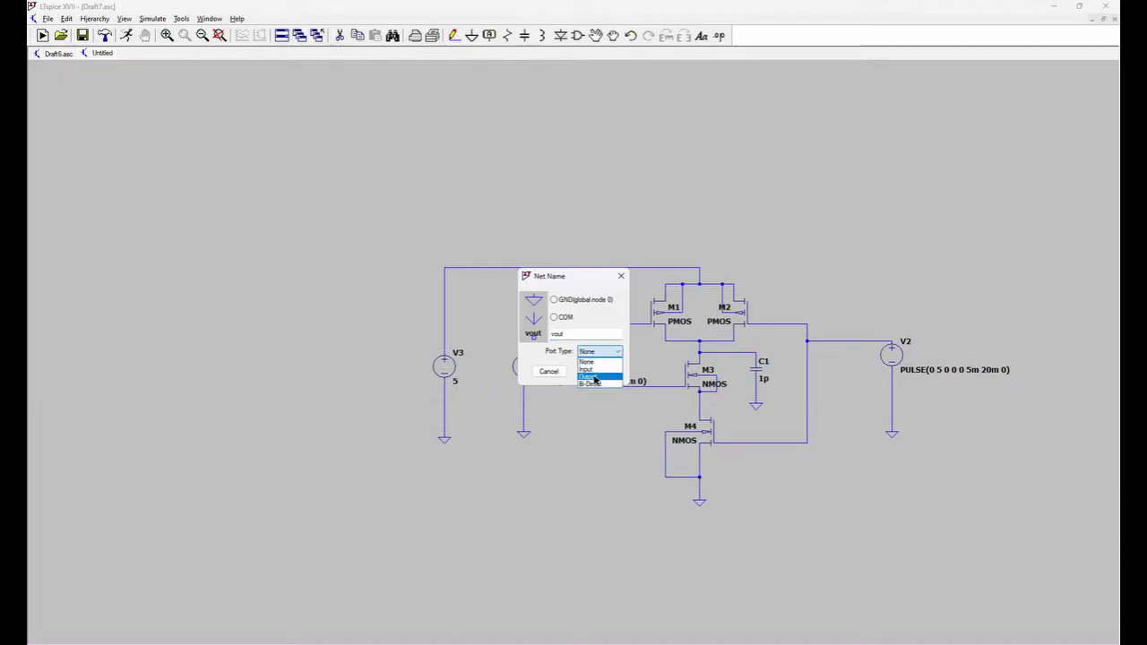
{"action": "left_click", "coordinate": [594, 381]}
{"action": "left_click", "coordinate": [595, 373]}
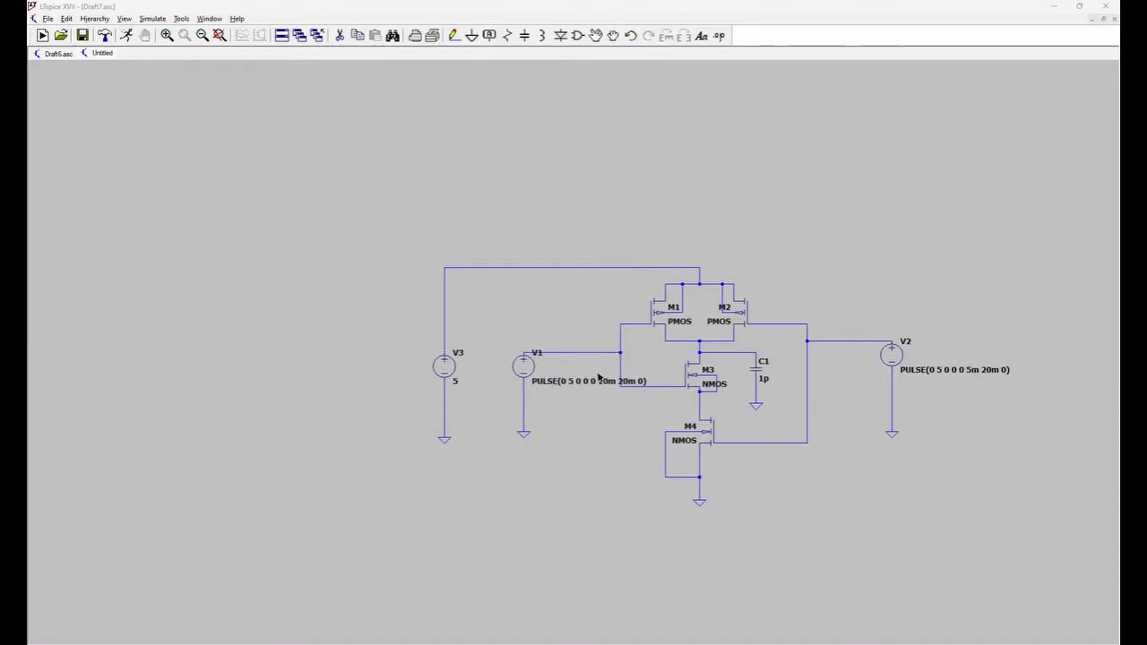
{"action": "left_click", "coordinate": [778, 355]}
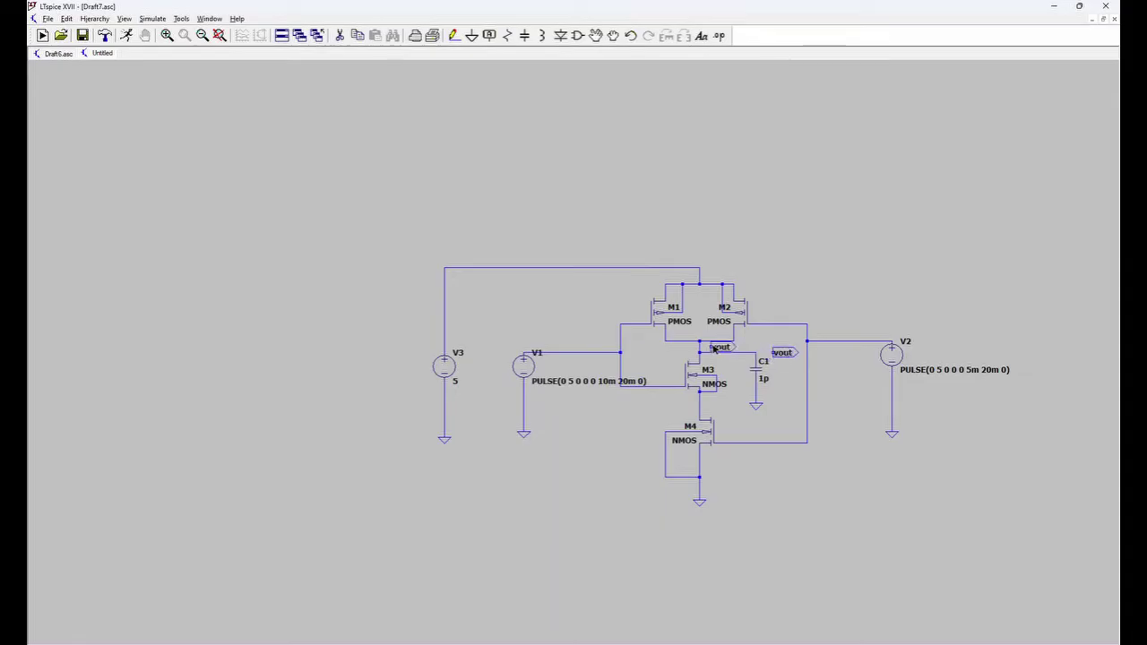
{"action": "left_click", "coordinate": [452, 36]}
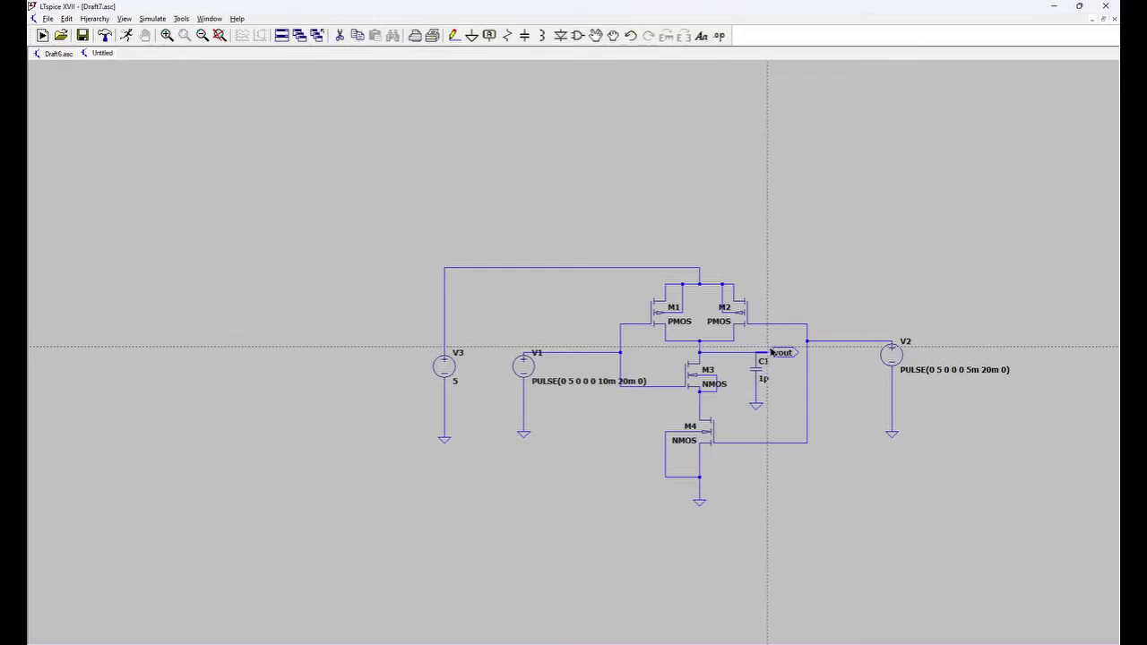
{"action": "key", "text": "Escape"}
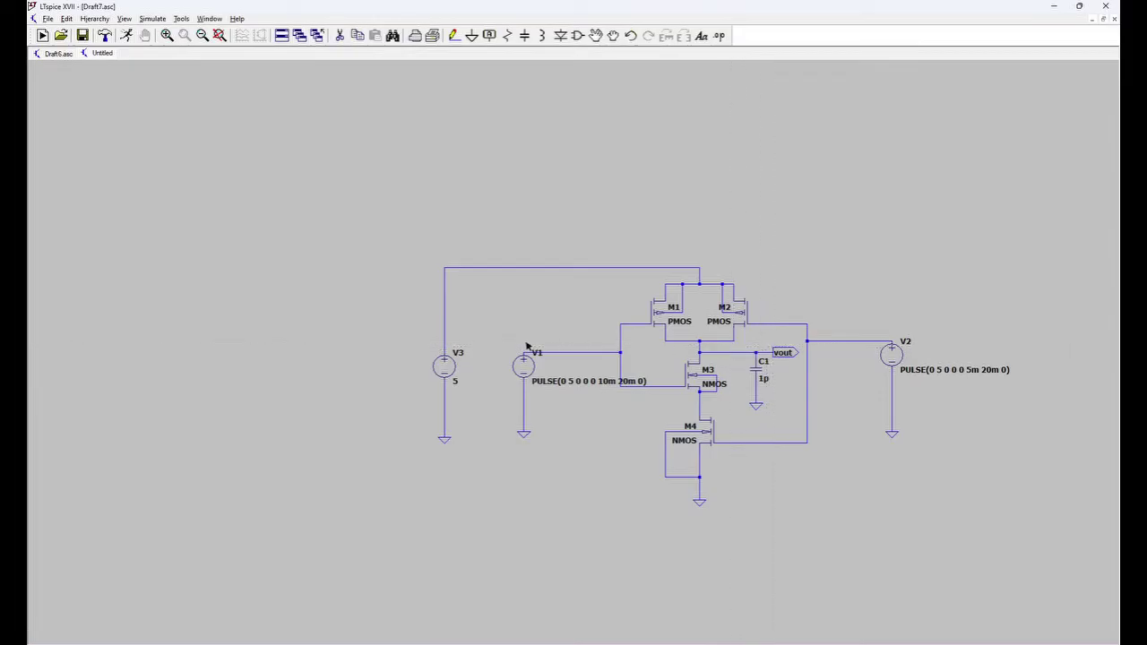
Step: Label V1's input wire as net A
{"action": "left_click", "coordinate": [488, 38]}
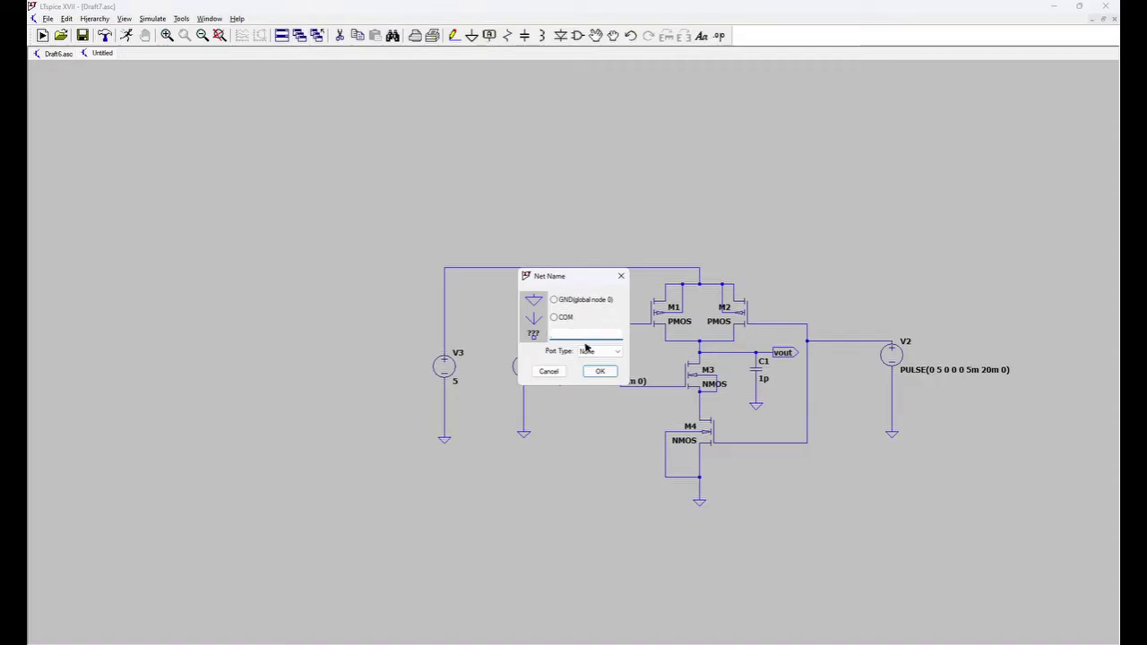
{"action": "type", "text": "A"}
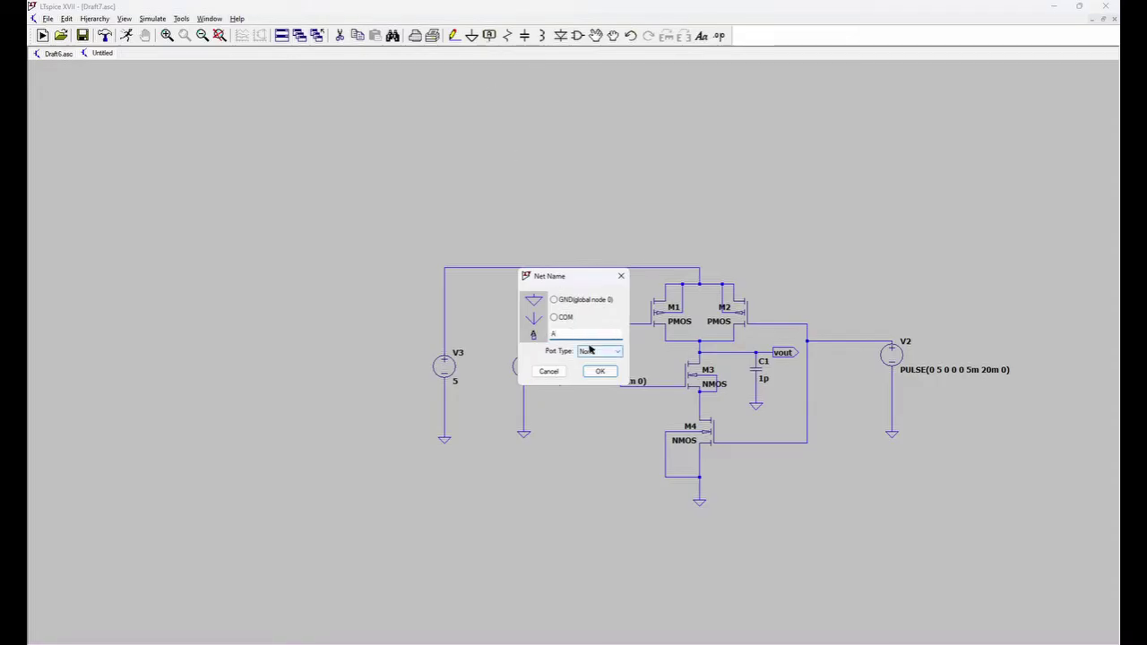
{"action": "left_click", "coordinate": [599, 371]}
{"action": "left_click", "coordinate": [576, 354]}
{"action": "right_click", "coordinate": [786, 302]}
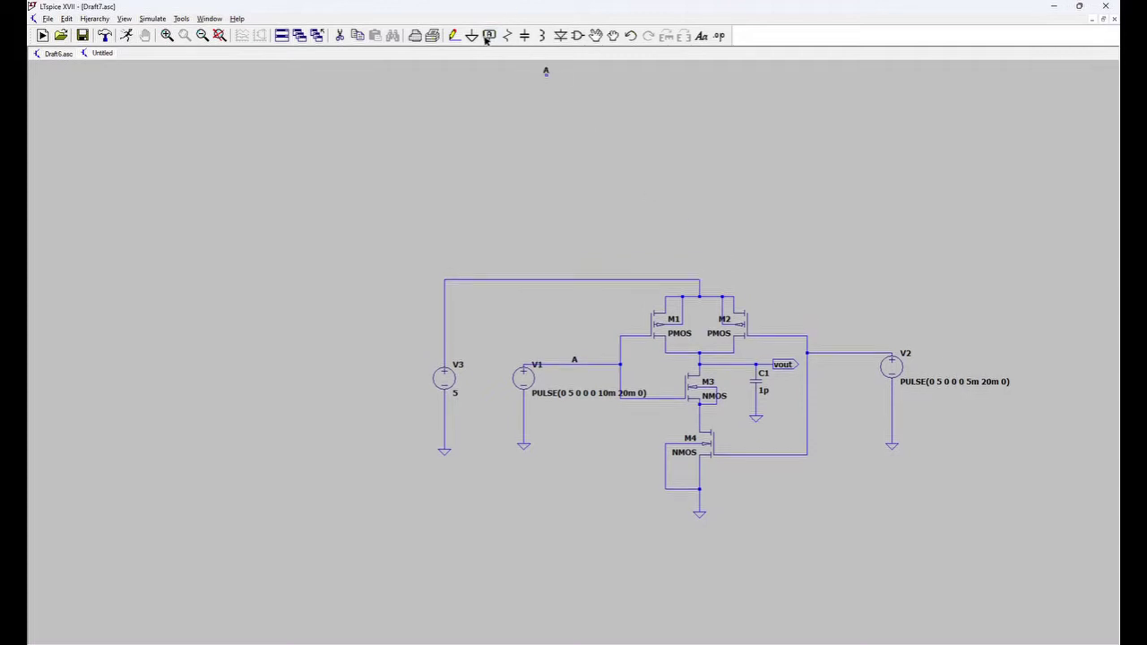
Step: Label the wire to V2 as net B
{"action": "left_click", "coordinate": [489, 35]}
{"action": "type", "text": "B"}
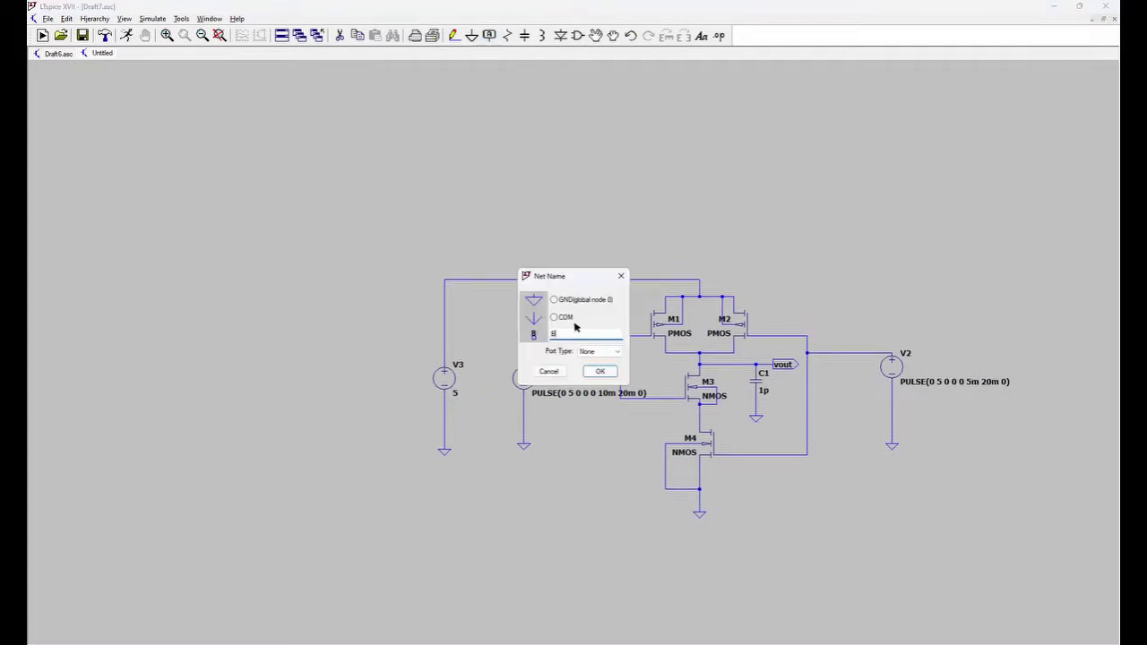
{"action": "left_click", "coordinate": [600, 371]}
{"action": "left_click", "coordinate": [836, 357]}
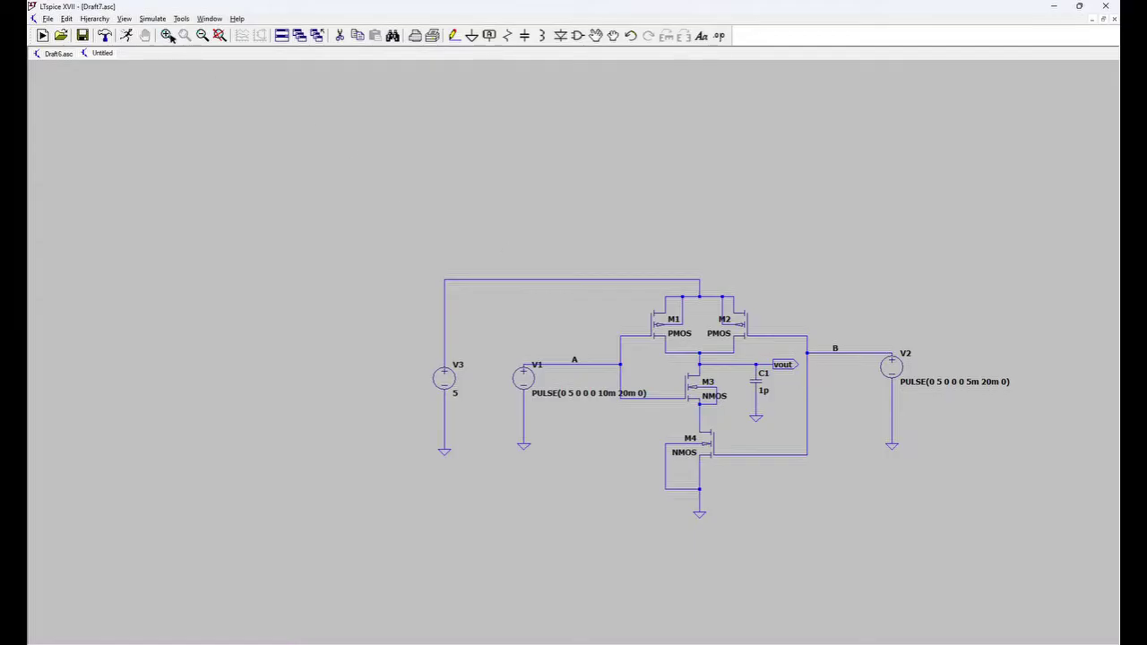
{"action": "left_click", "coordinate": [125, 36]}
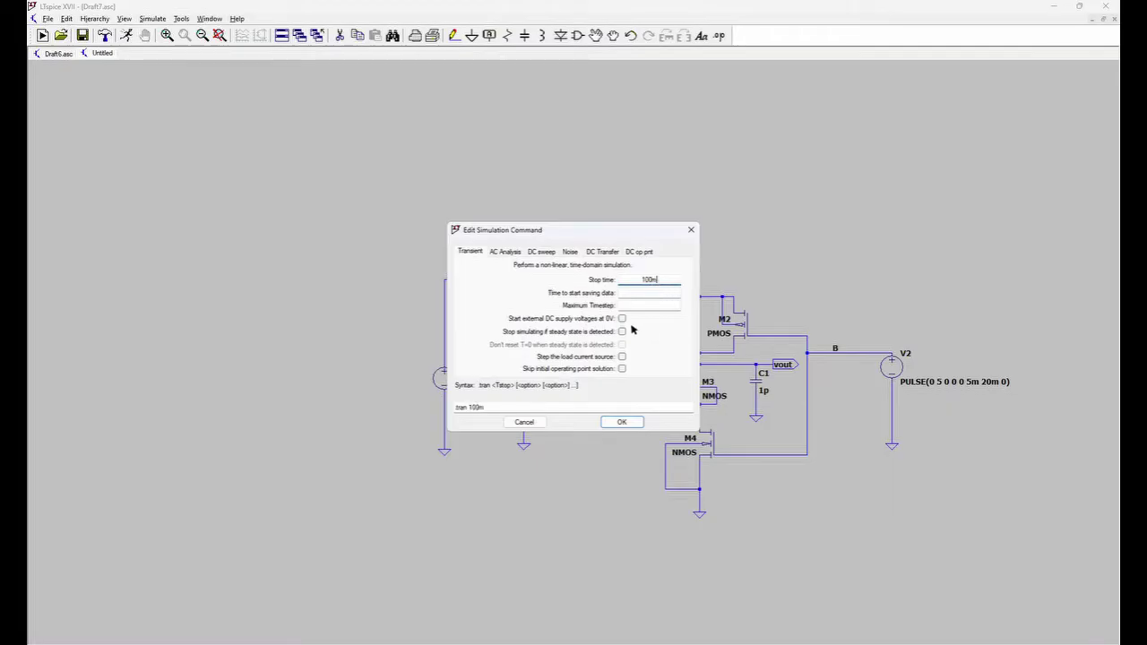
Step: Run the transient analysis with a 100m stop time and data saving starting at 0
{"action": "left_click", "coordinate": [650, 295]}
{"action": "type", "text": "0"}
{"action": "left_click", "coordinate": [621, 423]}
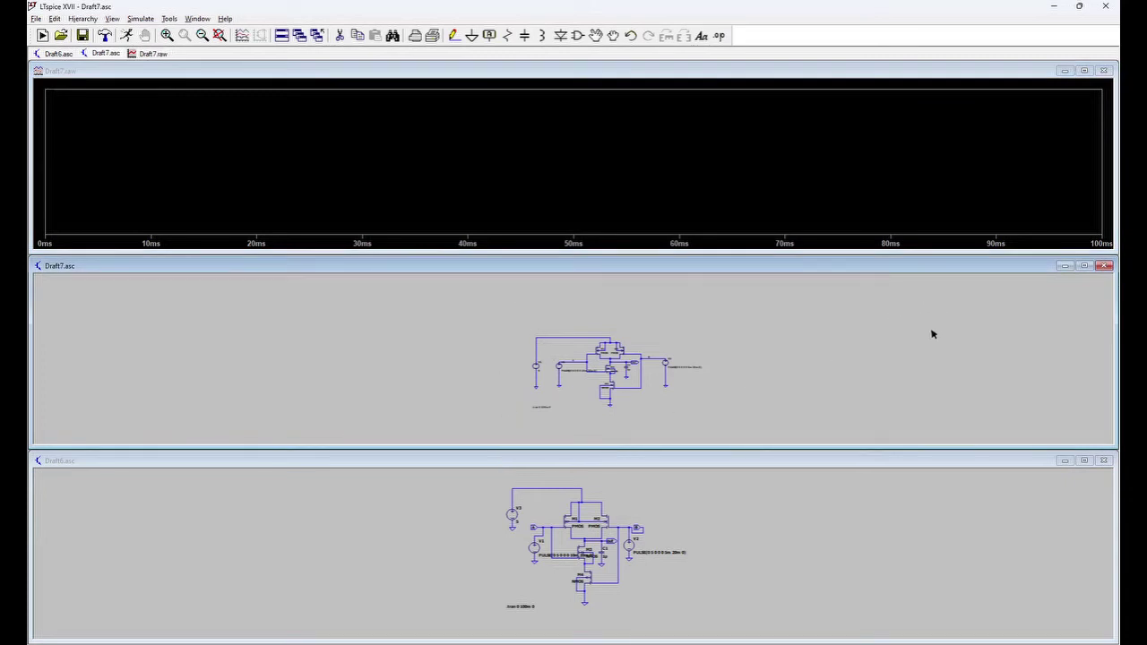
Step: Keep Draft7.asc open, close Draft6.asc without saving, and maximize Draft7.asc
{"action": "left_click", "coordinate": [1106, 266]}
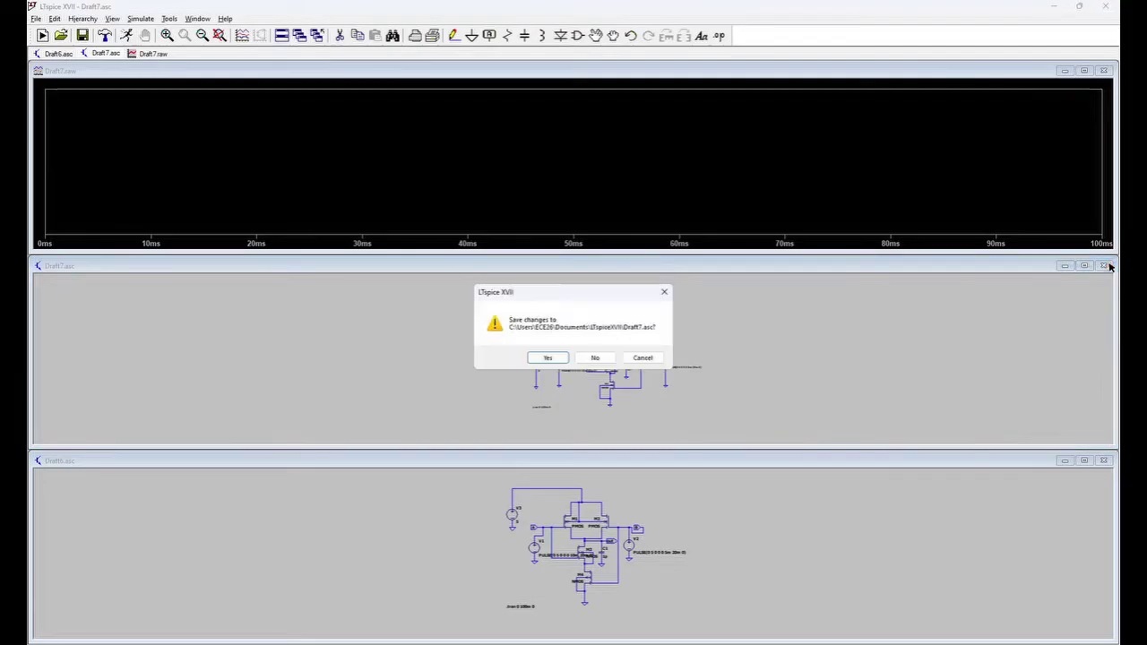
{"action": "left_click", "coordinate": [655, 358]}
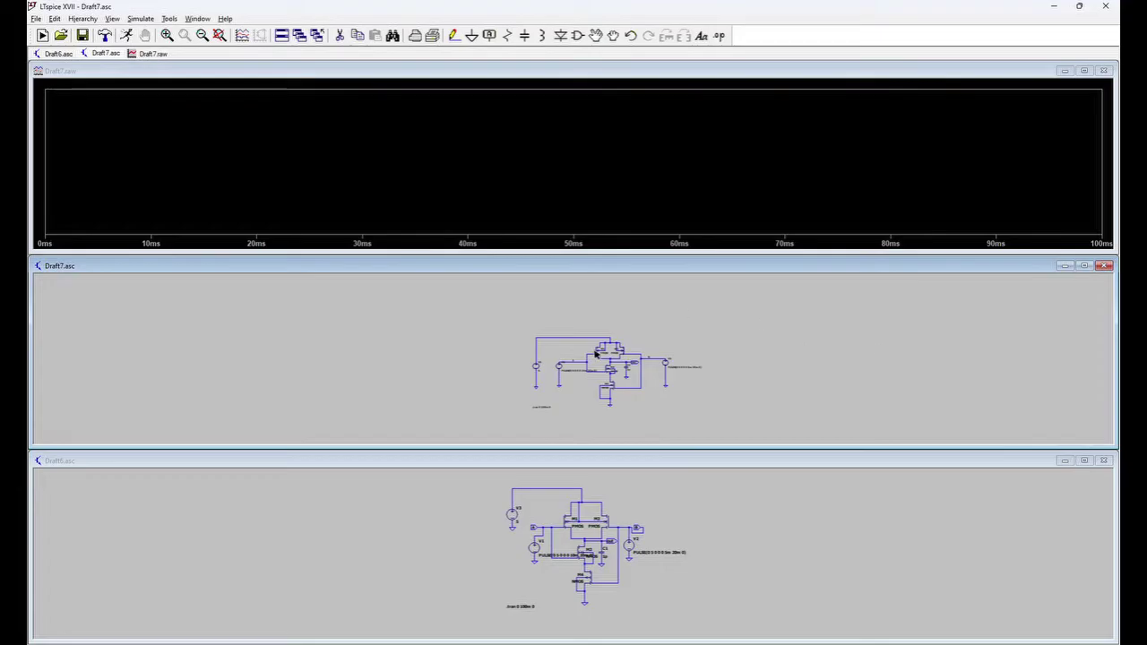
{"action": "left_click", "coordinate": [1102, 462]}
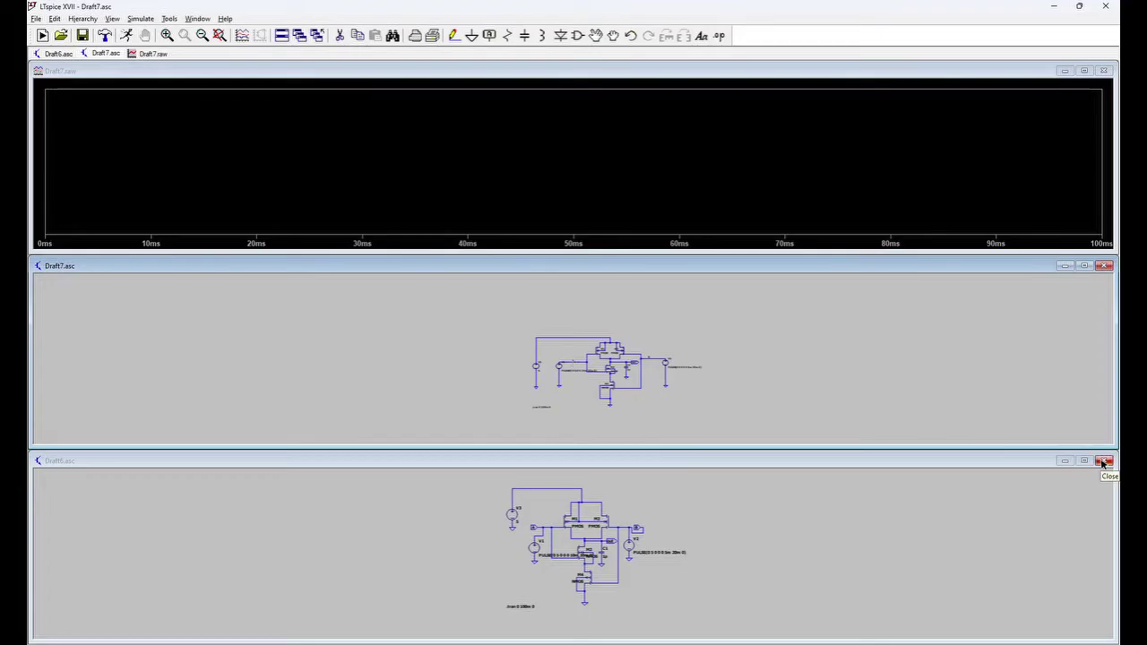
{"action": "left_click", "coordinate": [595, 358]}
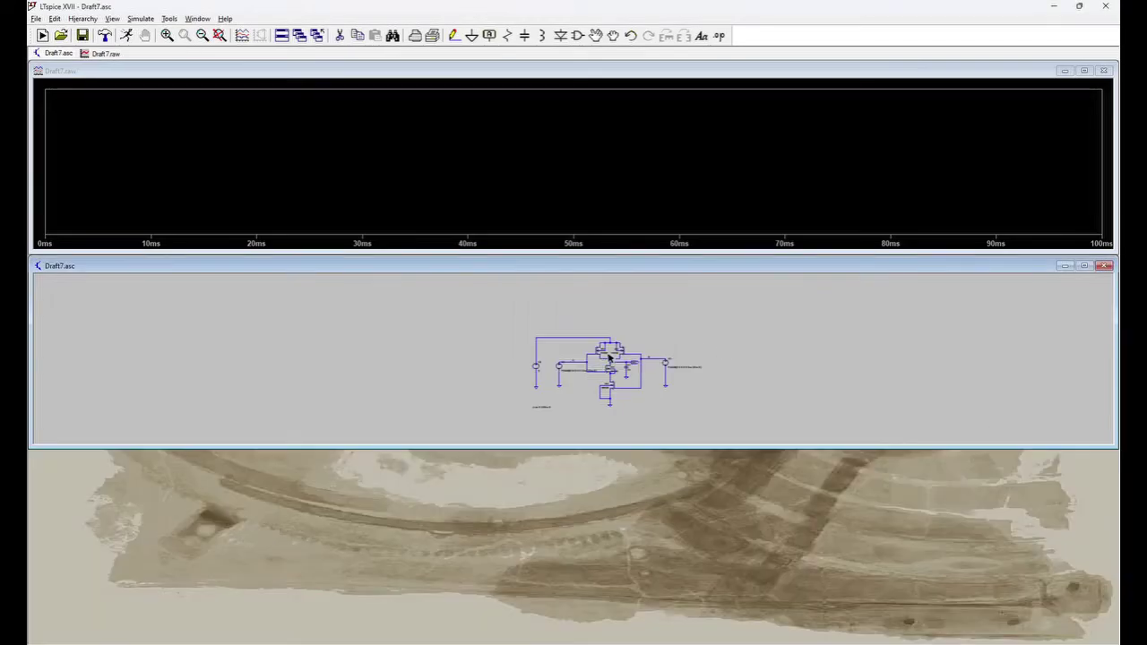
{"action": "left_click", "coordinate": [1083, 266]}
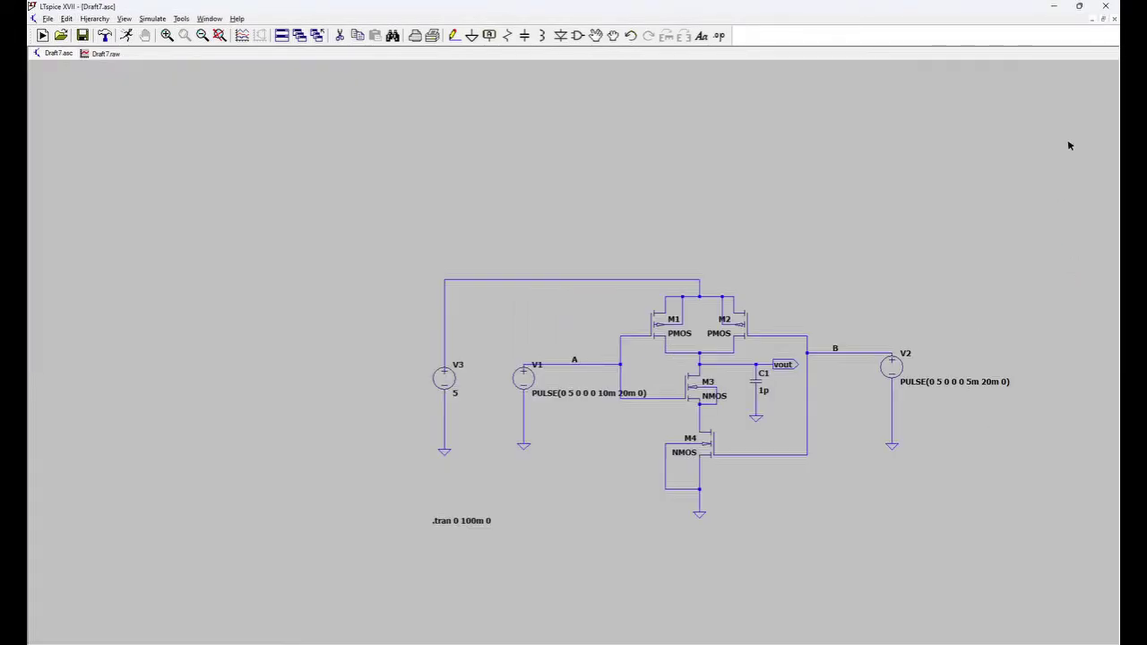
Step: Restore the schematic and resize it as a separate window below the plot
{"action": "left_click", "coordinate": [1103, 19]}
{"action": "left_click_drag", "start_coordinate": [891, 266], "coordinate": [884, 323]}
{"action": "left_click_drag", "start_coordinate": [649, 507], "coordinate": [635, 634]}
{"action": "left_click_drag", "start_coordinate": [628, 318], "coordinate": [636, 267]}
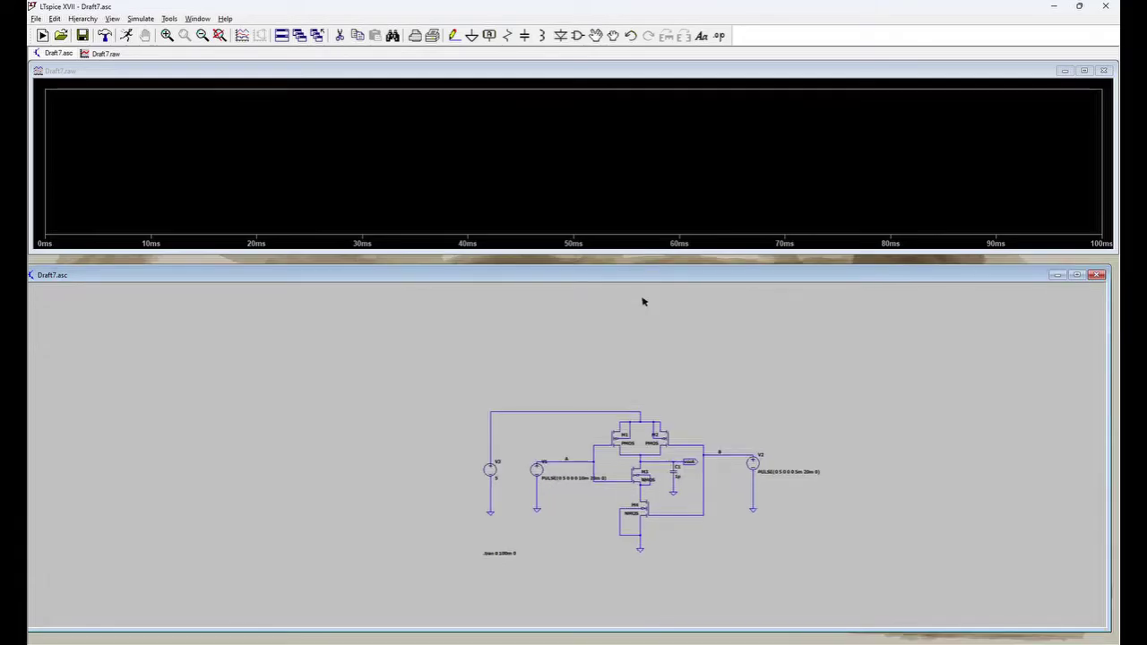
Step: Probe nodes A, B and vout to plot V(a), V(b) and V(vout)
{"action": "left_click", "coordinate": [572, 464]}
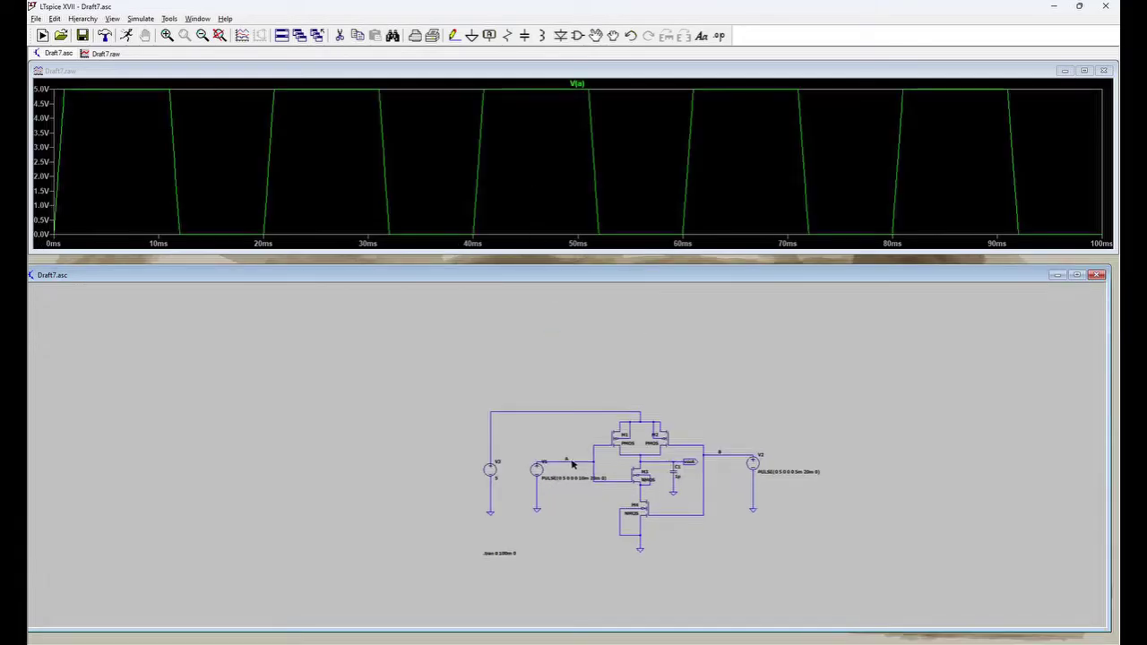
{"action": "left_click", "coordinate": [743, 459]}
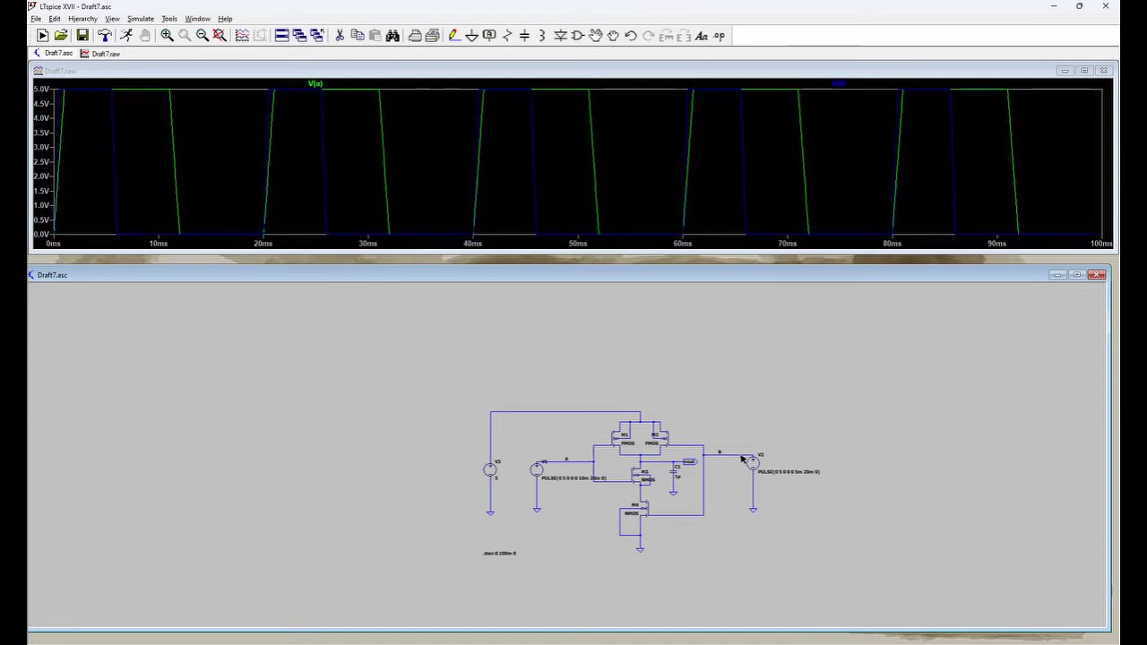
{"action": "left_click", "coordinate": [670, 468]}
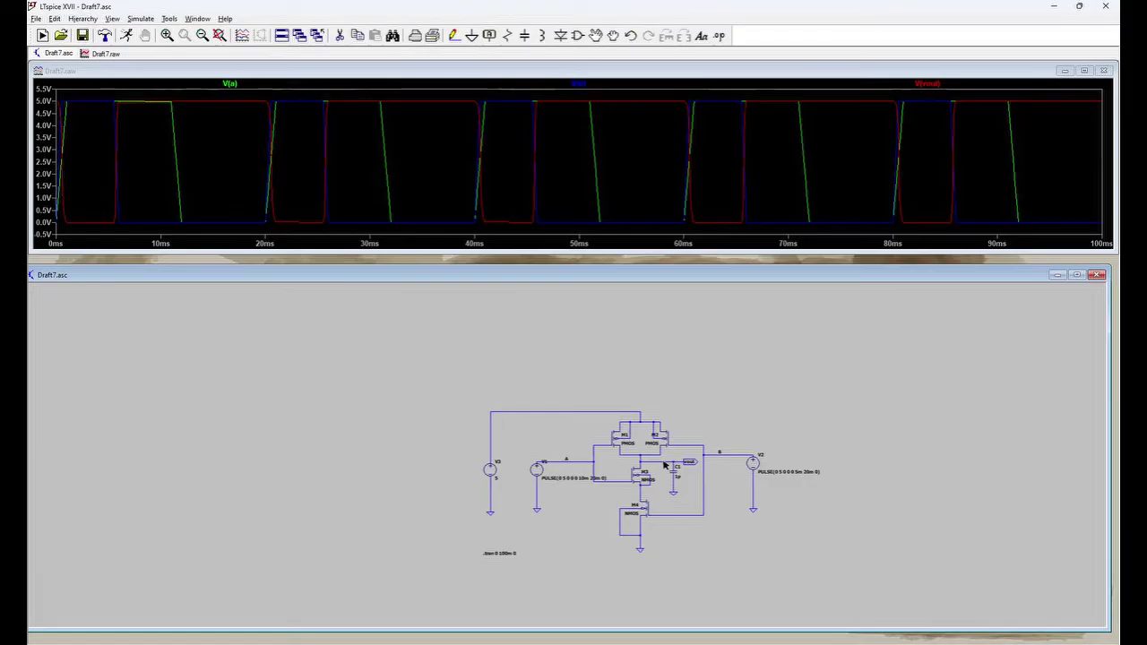
{"action": "right_click", "coordinate": [637, 139]}
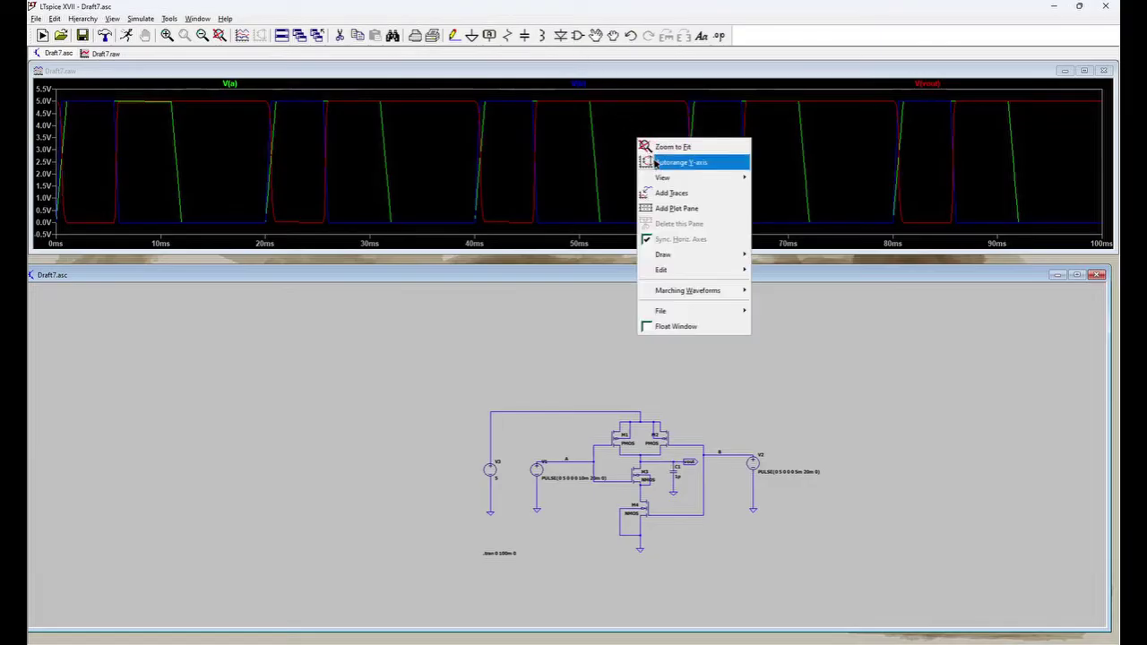
Step: Add plot panes and move the V(vout) trace into the upper pane
{"action": "left_click", "coordinate": [664, 208]}
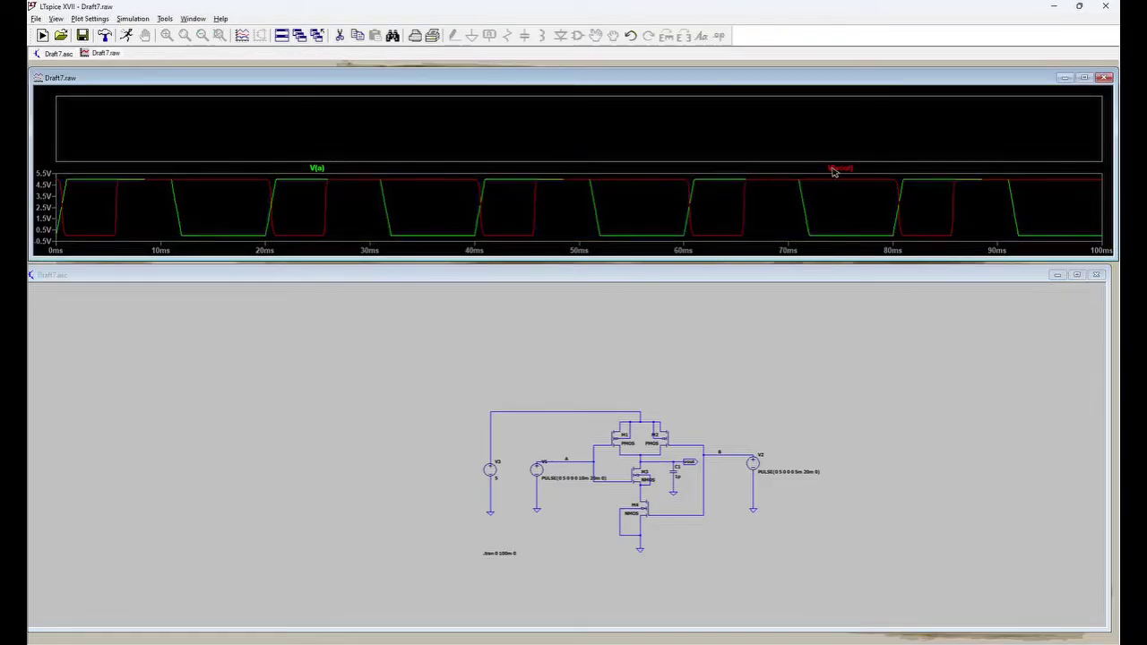
{"action": "left_click_drag", "start_coordinate": [832, 171], "coordinate": [820, 114]}
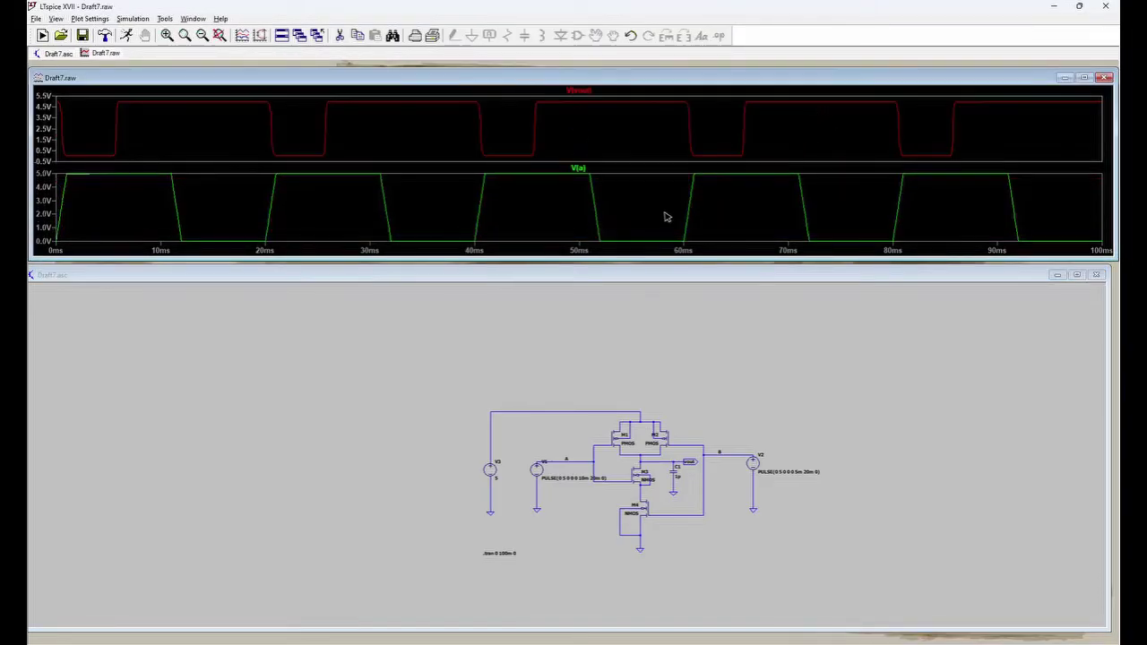
{"action": "right_click", "coordinate": [737, 199]}
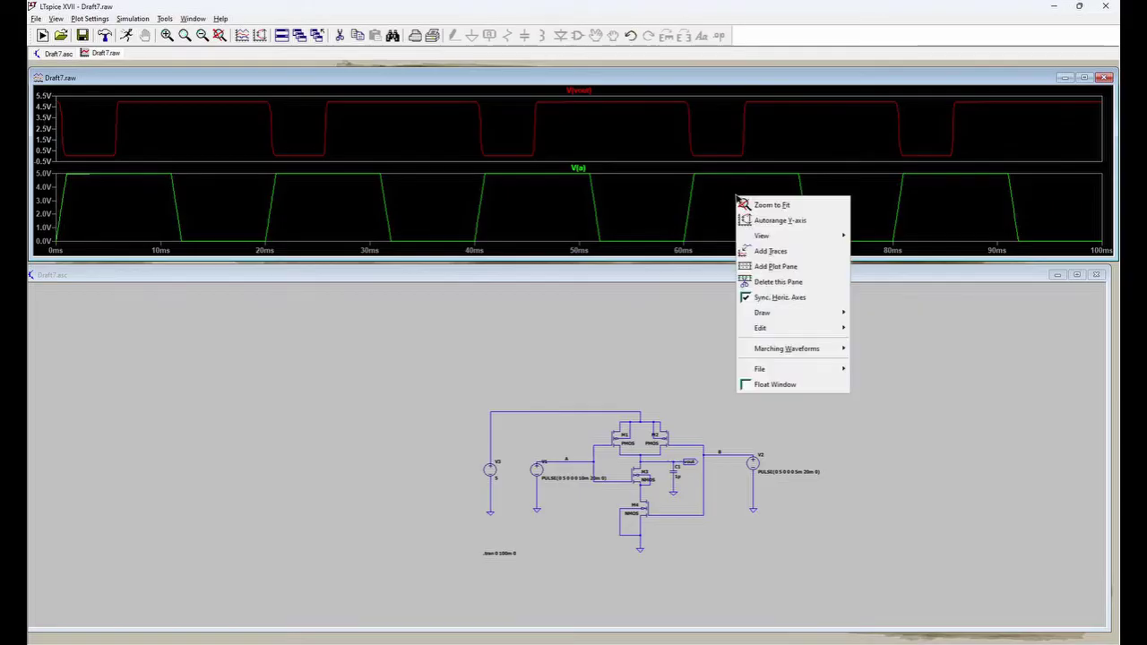
{"action": "left_click", "coordinate": [771, 274]}
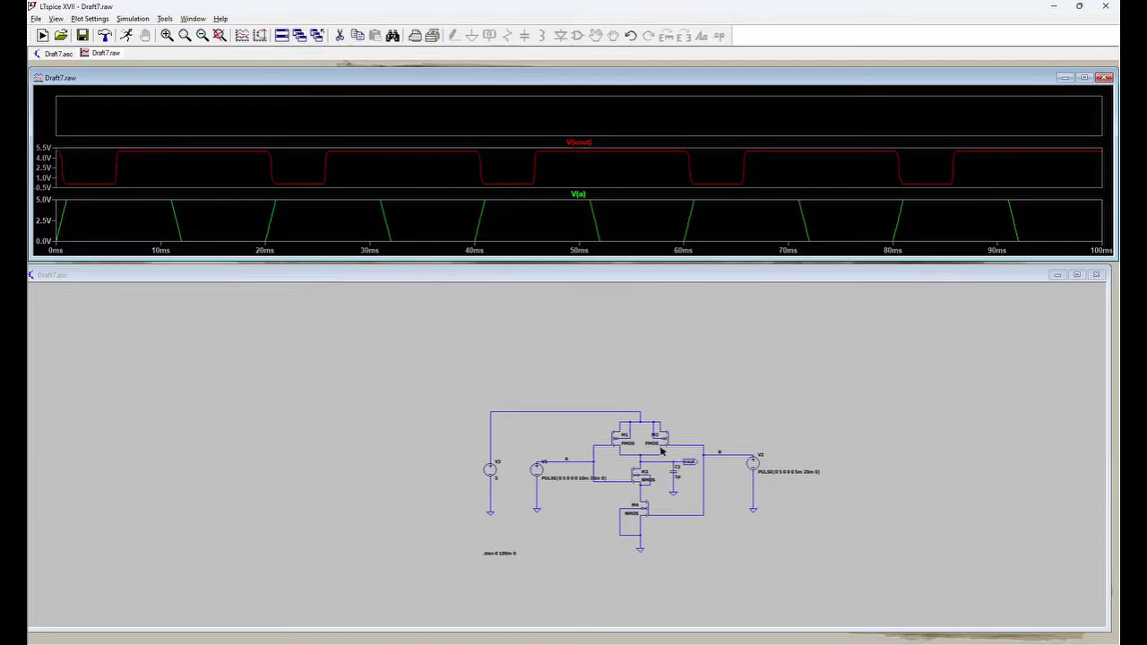
Step: Replot V(b), drag it into the empty top pane, and close the waveform window
{"action": "left_click", "coordinate": [728, 461]}
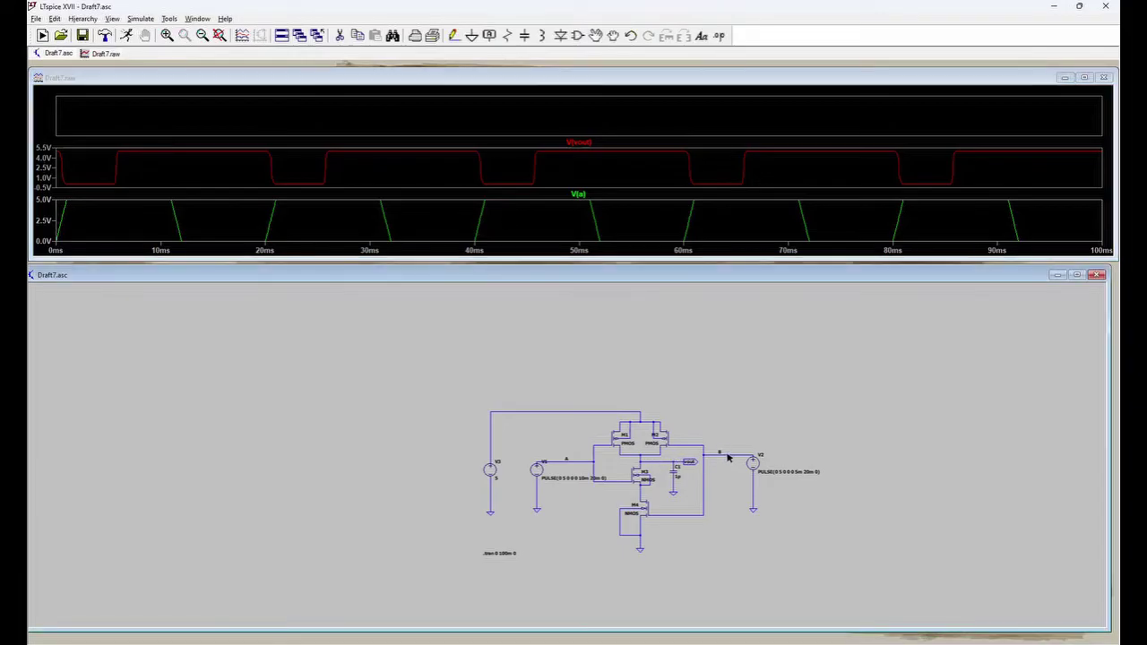
{"action": "left_click", "coordinate": [728, 459]}
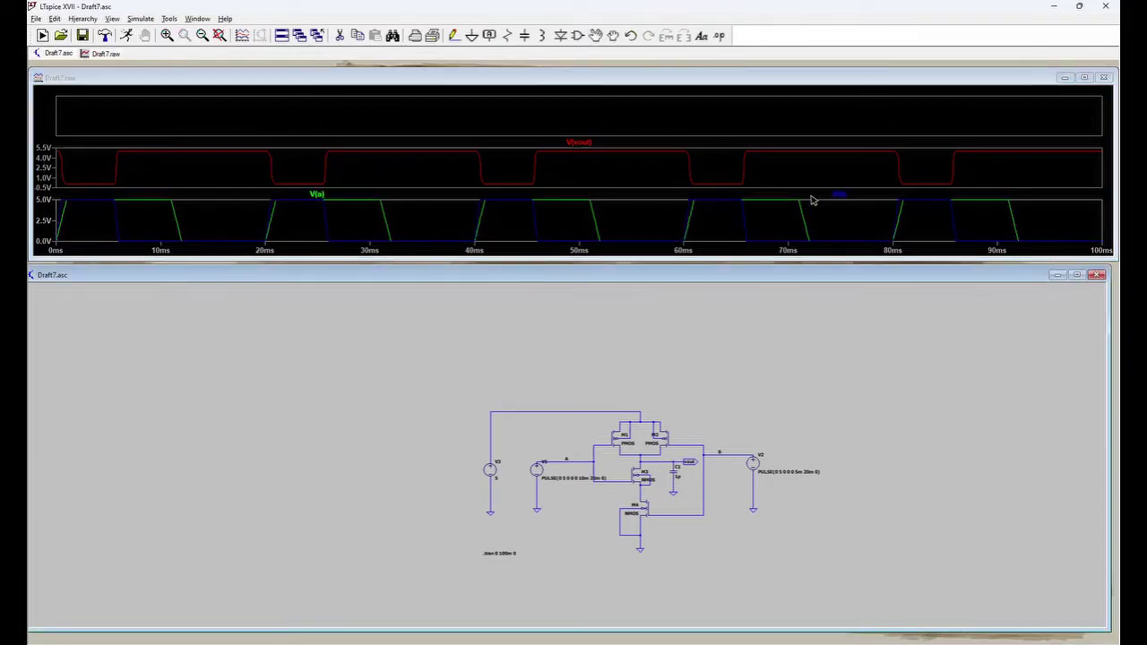
{"action": "left_click_drag", "start_coordinate": [837, 195], "coordinate": [832, 115]}
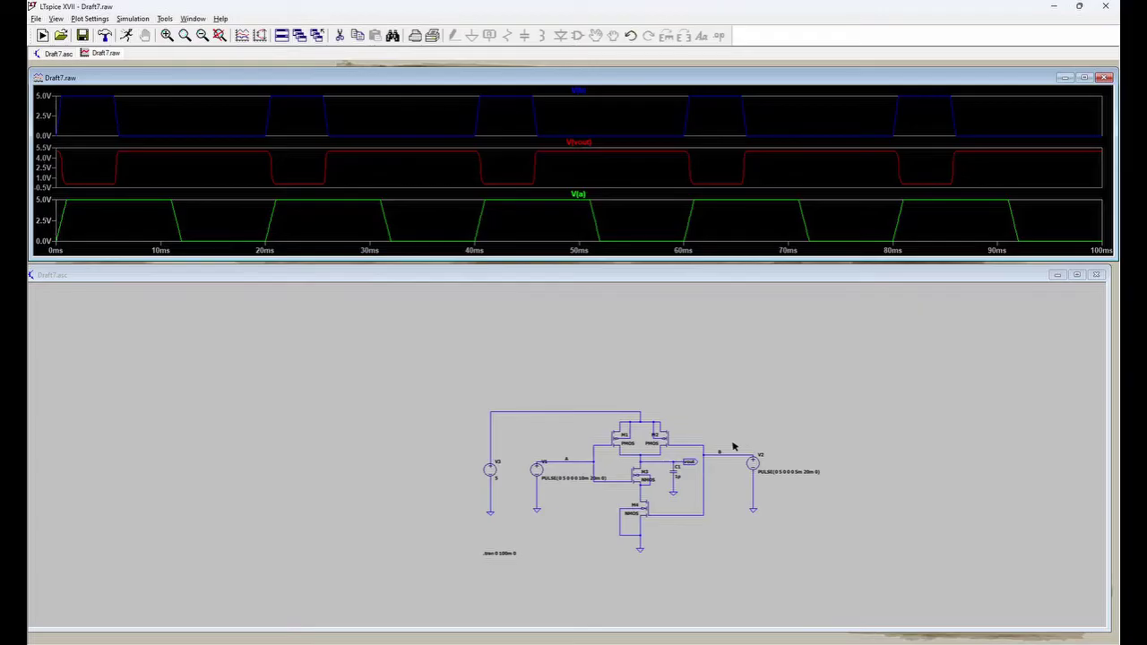
{"action": "left_click", "coordinate": [1103, 79]}
Step: Maximize the Draft7 schematic and confirm the .tran 0 100m 0 directive unchanged
{"action": "double_click", "coordinate": [762, 267]}
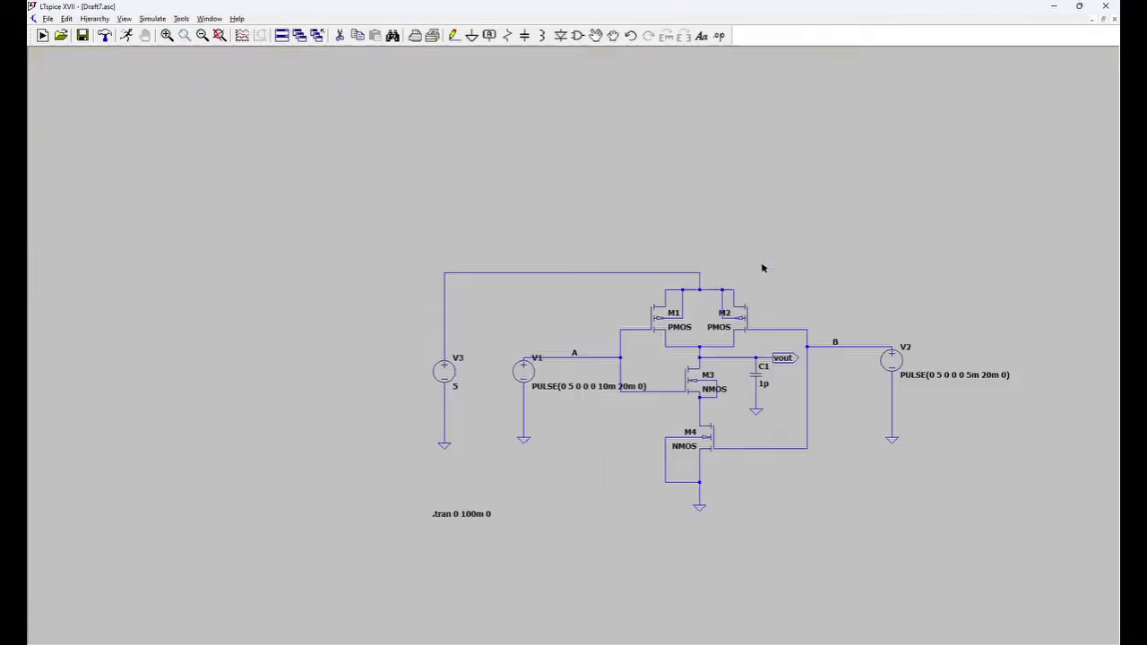
{"action": "right_click", "coordinate": [475, 515]}
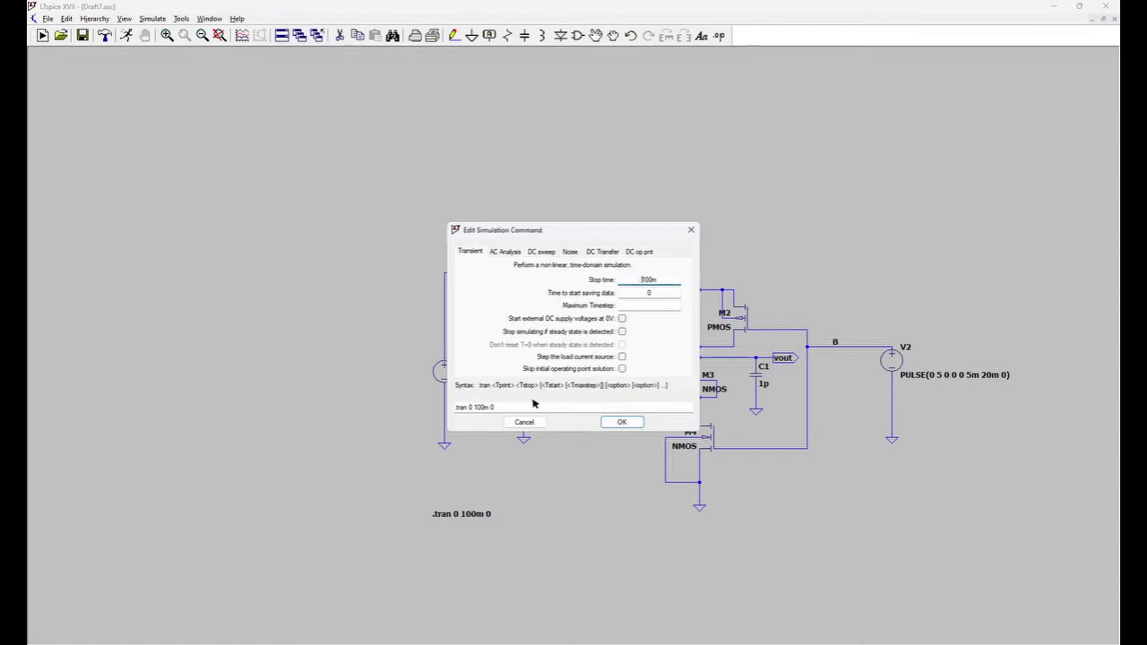
{"action": "left_click_drag", "start_coordinate": [513, 408], "coordinate": [404, 412]}
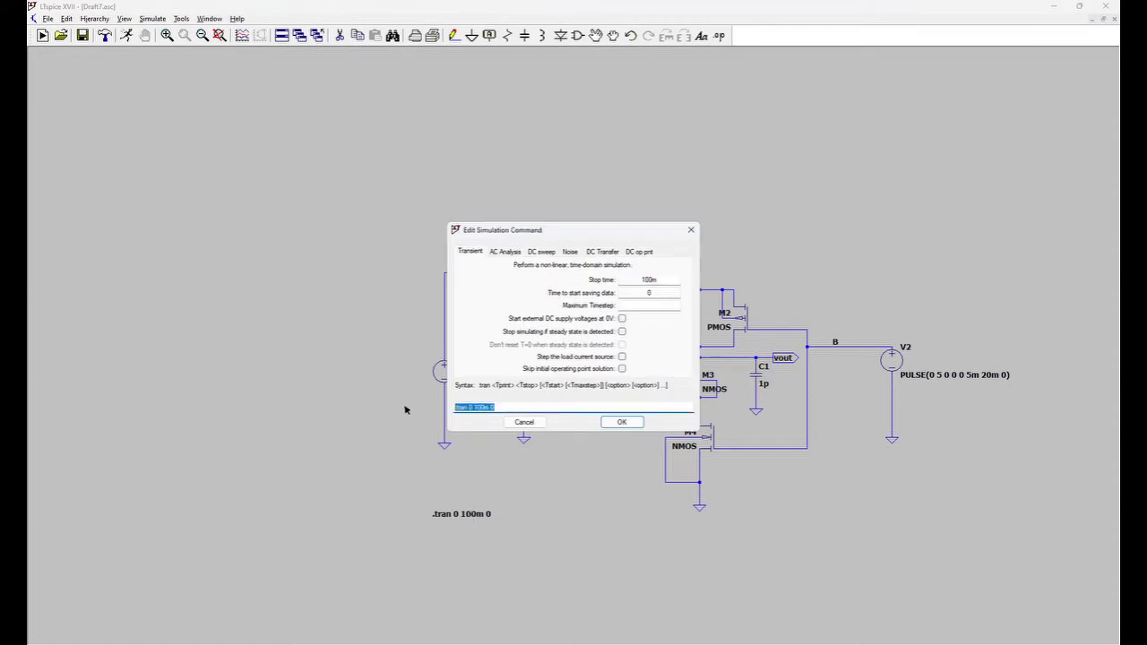
{"action": "left_click", "coordinate": [622, 422]}
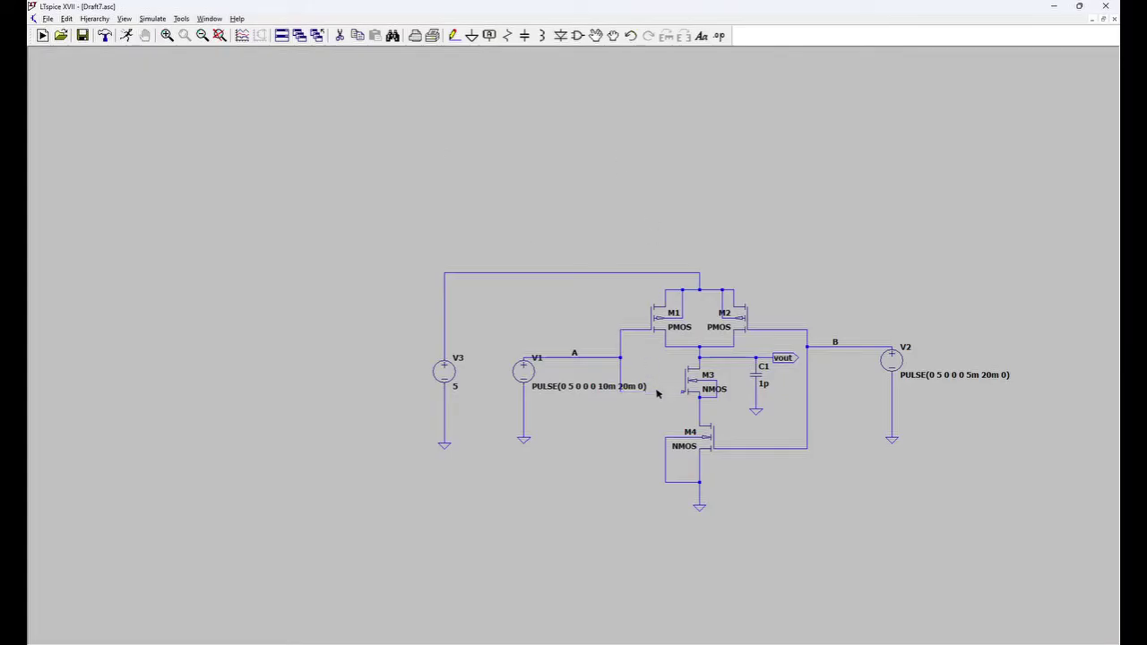
Step: Delete the eight wires connecting the MOSFETs M1–M4, including M4's ground and node B wires
{"action": "left_click", "coordinate": [702, 412]}
{"action": "left_click", "coordinate": [703, 495]}
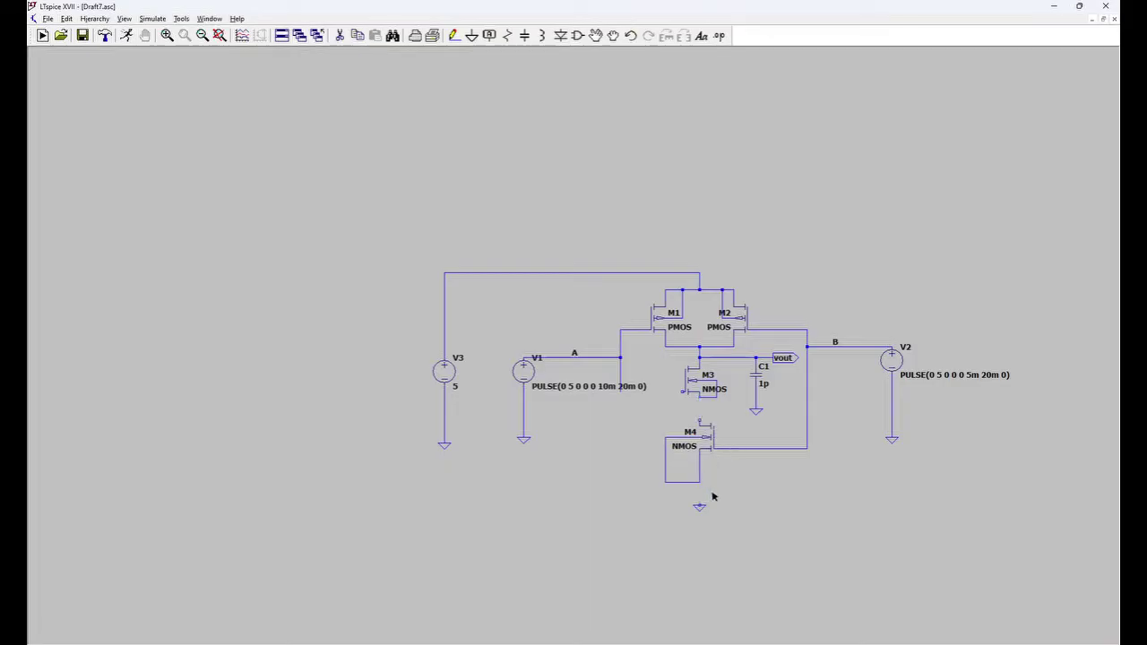
{"action": "left_click", "coordinate": [776, 449]}
{"action": "left_click", "coordinate": [807, 404]}
{"action": "left_click", "coordinate": [779, 332]}
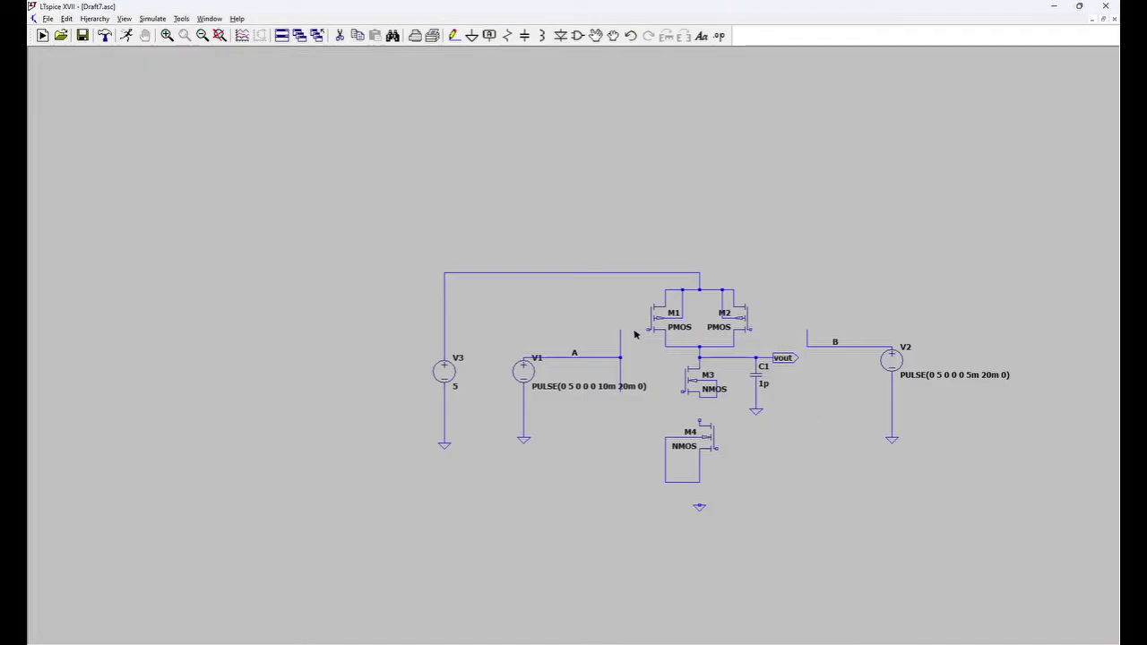
{"action": "left_click", "coordinate": [685, 348]}
{"action": "left_click", "coordinate": [719, 349]}
{"action": "left_click", "coordinate": [716, 291]}
Step: Move PMOS M1, detached from its wires, up above the supply wire
{"action": "left_click", "coordinate": [613, 36]}
{"action": "left_click", "coordinate": [670, 309]}
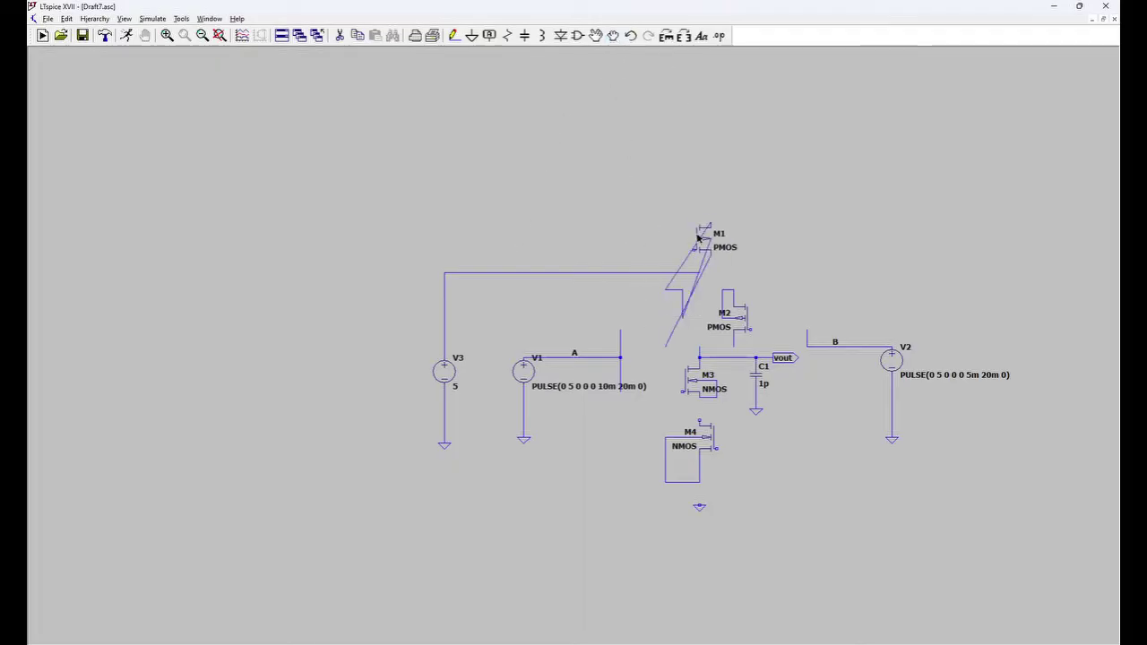
{"action": "left_click", "coordinate": [664, 311]}
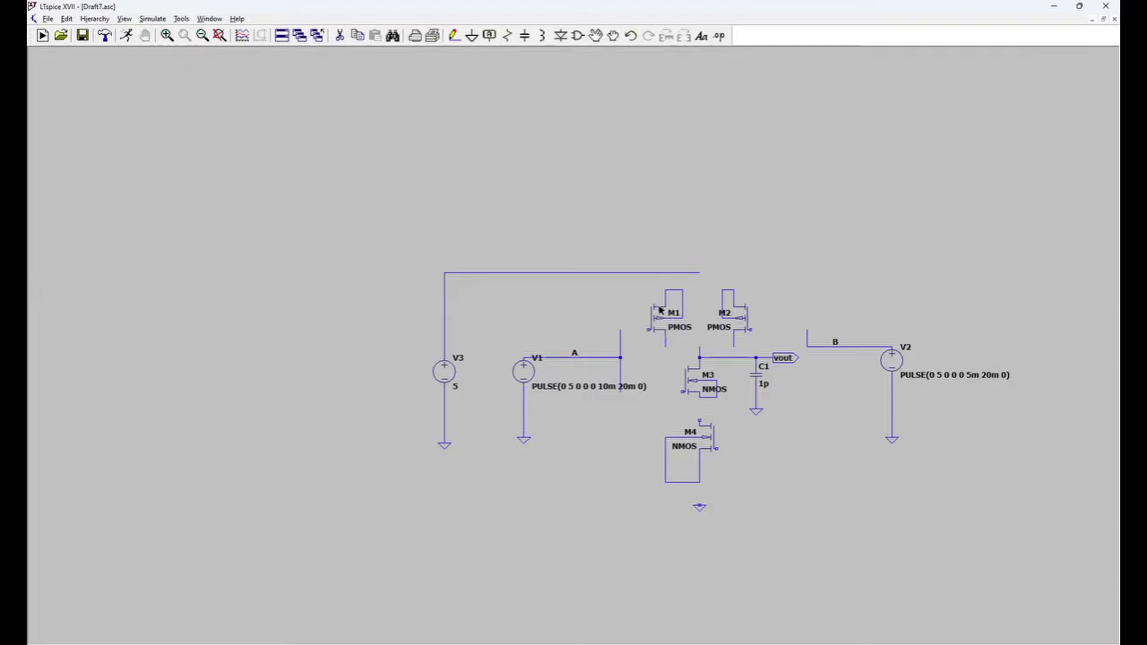
{"action": "left_click", "coordinate": [596, 37]}
{"action": "left_click", "coordinate": [666, 326]}
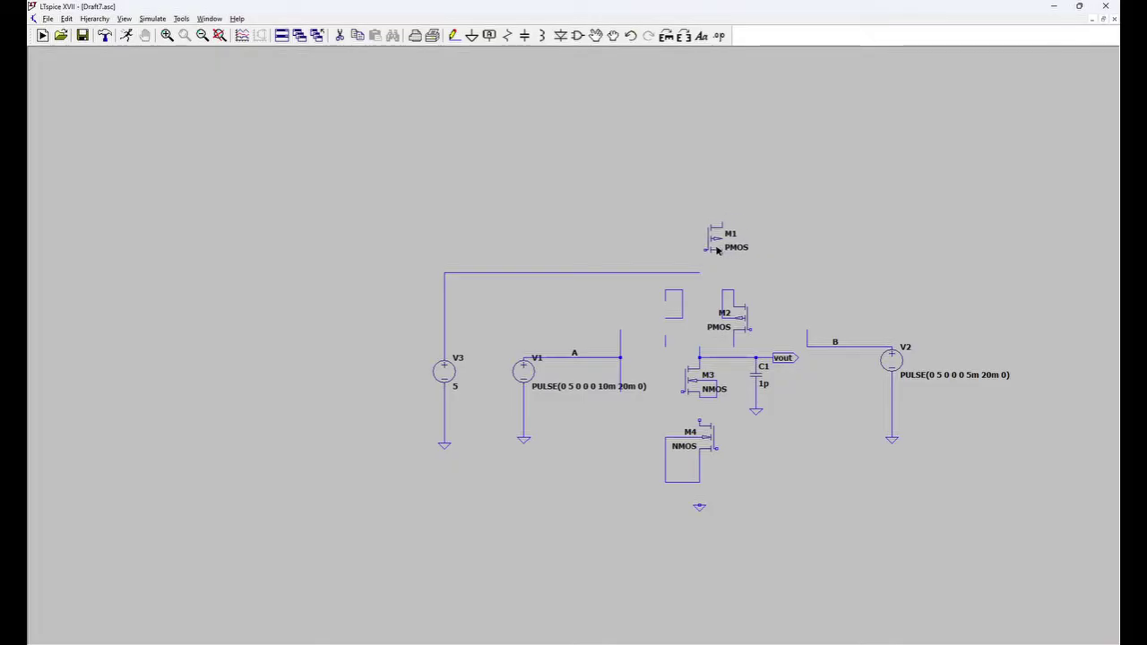
{"action": "left_click", "coordinate": [717, 251]}
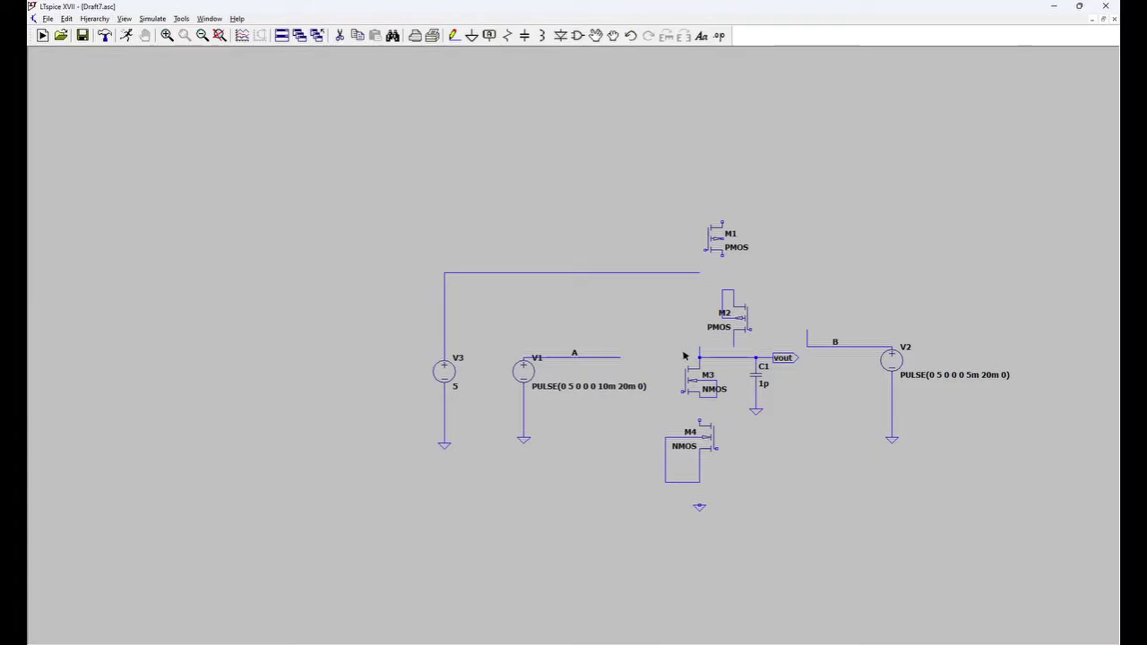
Step: Delete M3's drain-to-vout wire and M4's ground, and move M4 below V1
{"action": "left_click", "coordinate": [734, 363]}
{"action": "left_click", "coordinate": [700, 507]}
{"action": "left_click", "coordinate": [596, 36]}
{"action": "left_click", "coordinate": [704, 435]}
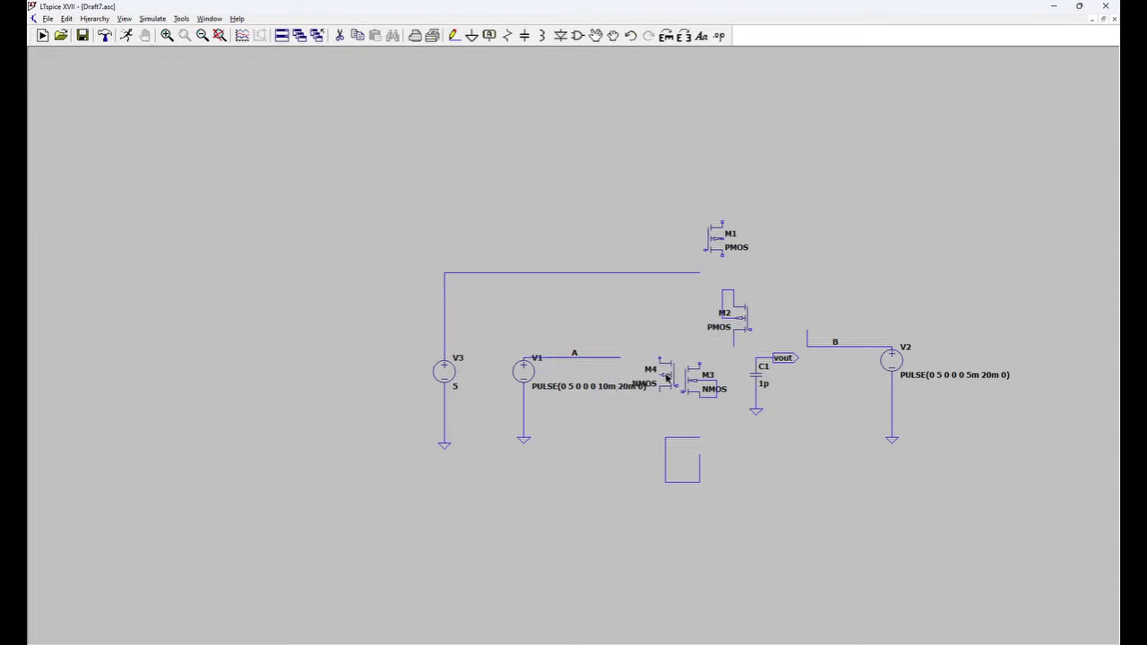
{"action": "left_click", "coordinate": [629, 421]}
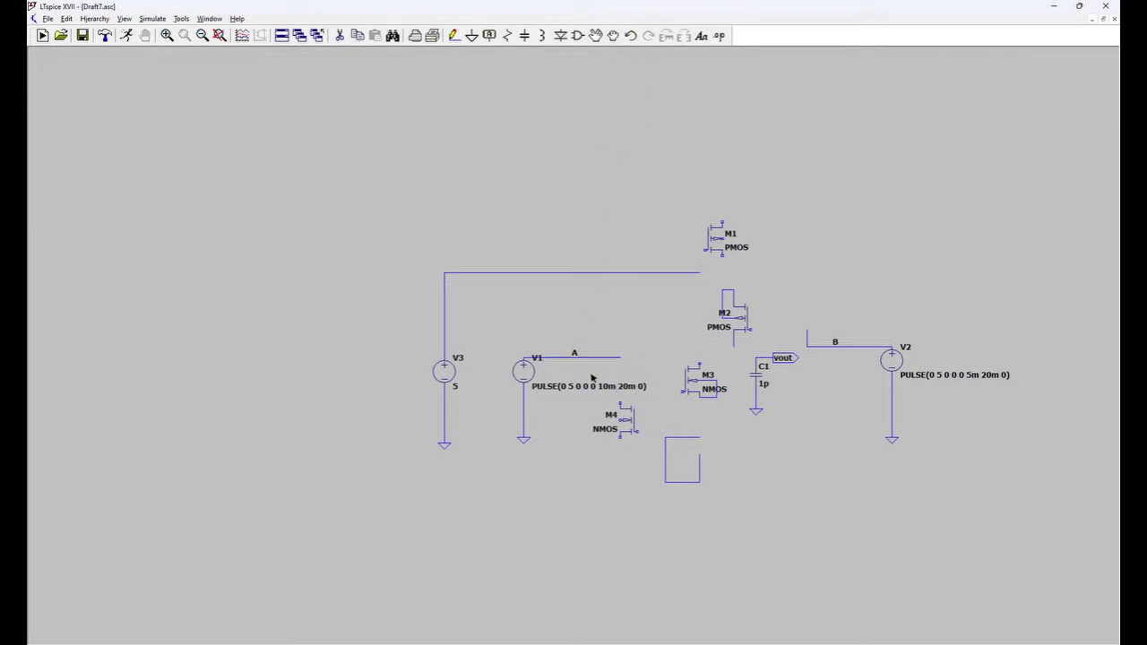
Step: Move the PULSE label under V3, shift M4 beside M3, and box-delete the leftover wire loop
{"action": "left_click_drag", "start_coordinate": [588, 388], "coordinate": [457, 405]}
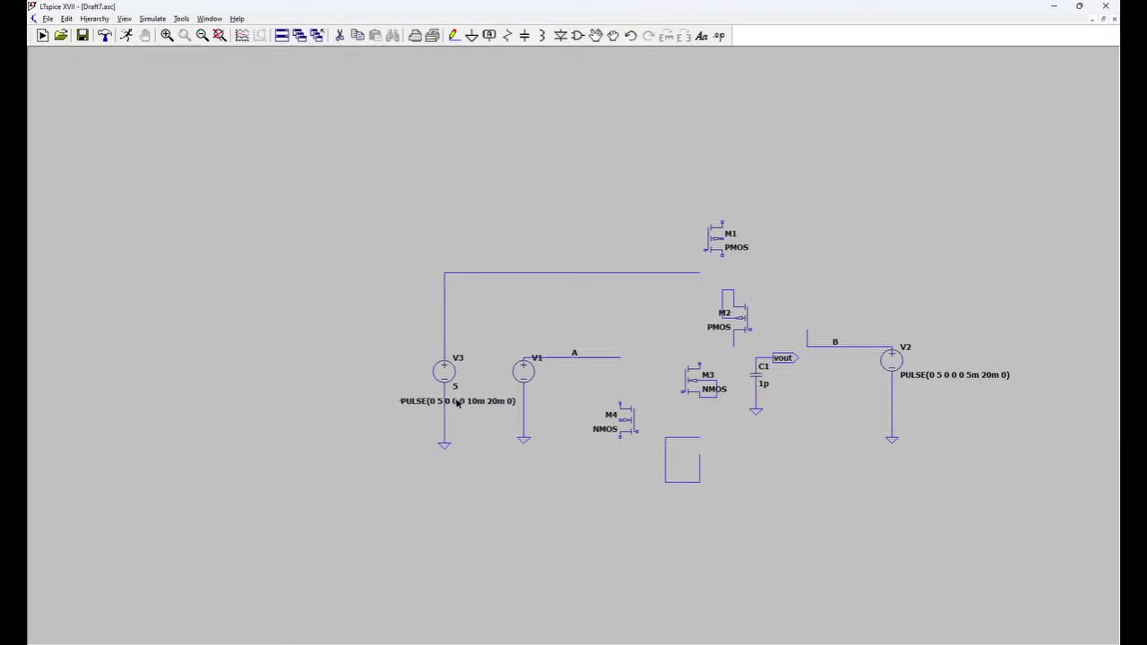
{"action": "left_click_drag", "start_coordinate": [633, 428], "coordinate": [650, 388]}
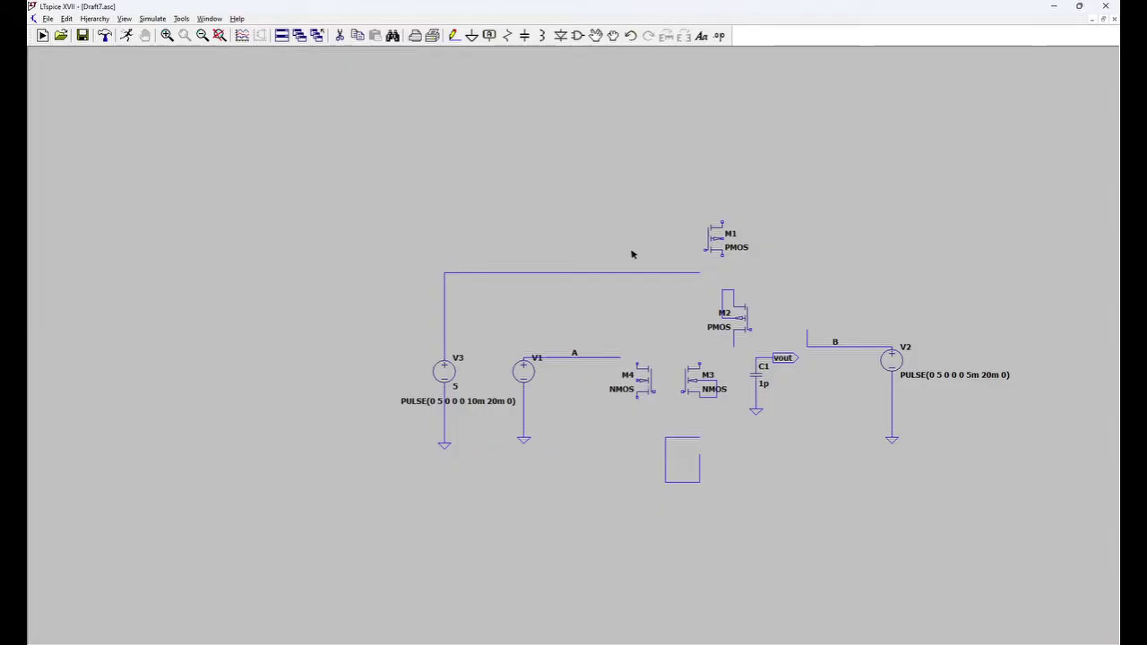
{"action": "key", "text": "Delete"}
{"action": "left_click_drag", "start_coordinate": [649, 429], "coordinate": [733, 509]}
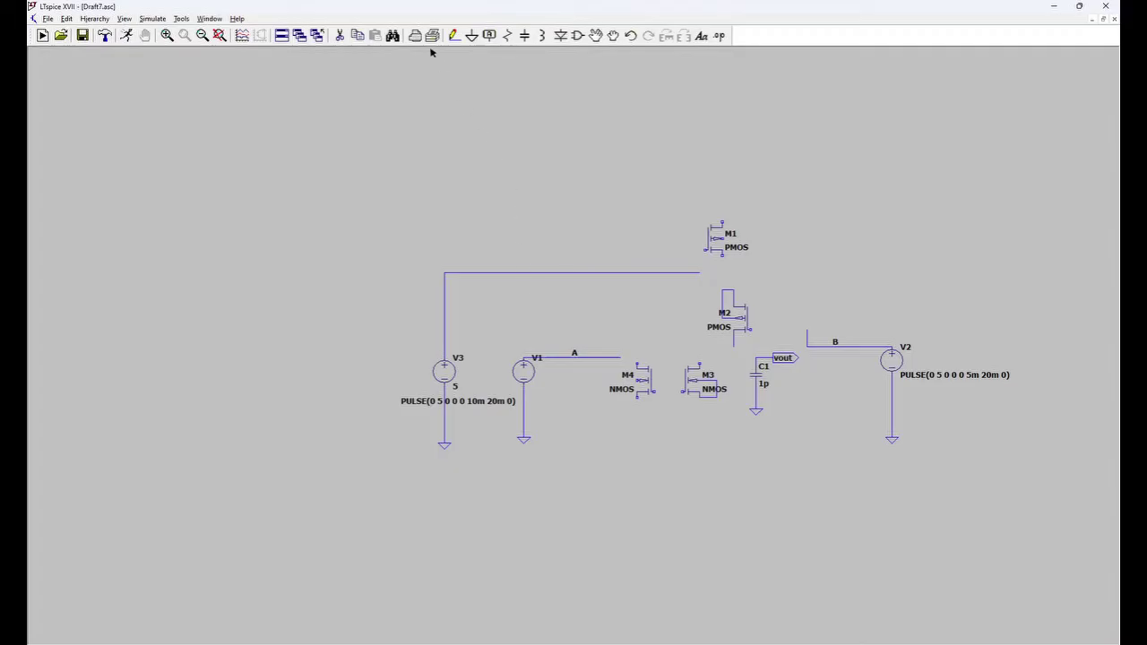
Step: Wire M4's bottom and top terminals to M3's, placing the NMOS pair in parallel
{"action": "left_click", "coordinate": [454, 35]}
{"action": "left_click", "coordinate": [638, 396]}
{"action": "left_click", "coordinate": [636, 419]}
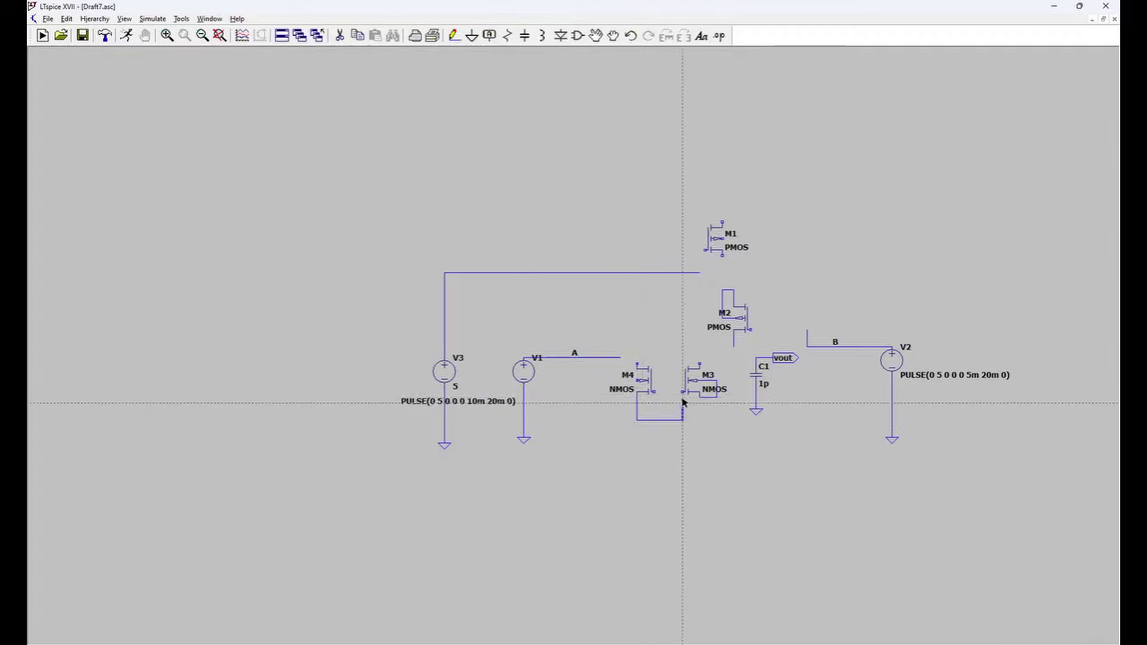
{"action": "left_click", "coordinate": [683, 395]}
{"action": "left_click", "coordinate": [637, 380]}
{"action": "left_click", "coordinate": [615, 380]}
{"action": "left_click", "coordinate": [635, 409]}
{"action": "left_click", "coordinate": [638, 359]}
{"action": "left_click", "coordinate": [637, 347]}
{"action": "left_click", "coordinate": [701, 366]}
{"action": "key", "text": "Escape"}
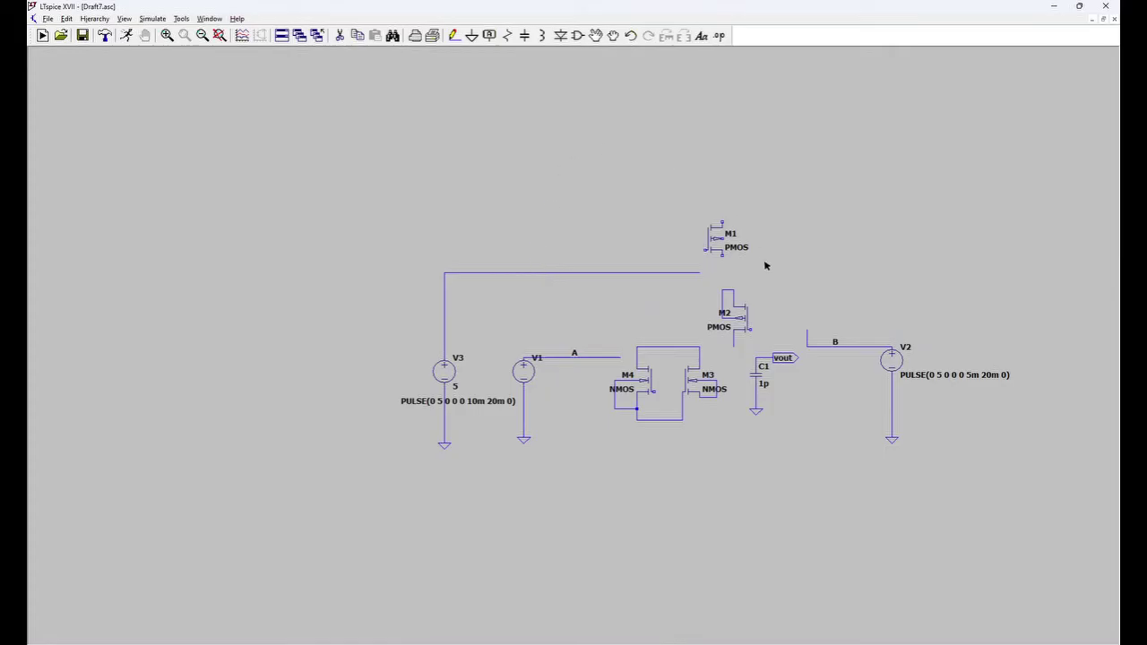
{"action": "key", "text": "ctrl+z"}
Step: Shift M2 left and connect its bottom pin to the NMOS top wire
{"action": "left_click", "coordinate": [614, 36]}
{"action": "left_click", "coordinate": [737, 317]}
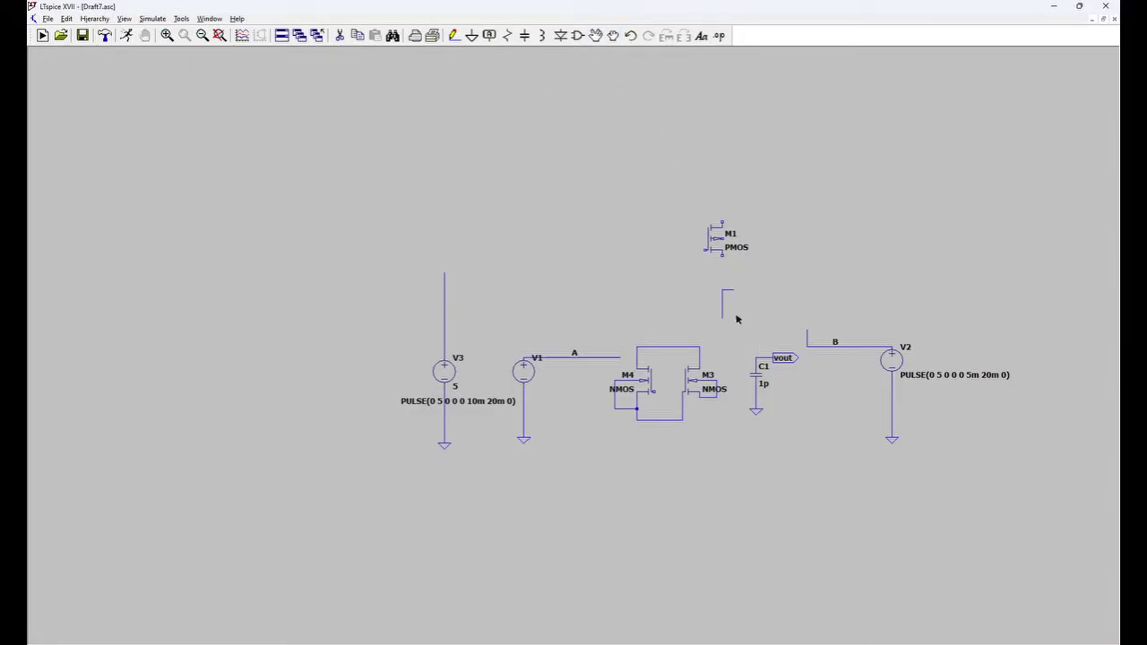
{"action": "left_click", "coordinate": [658, 305]}
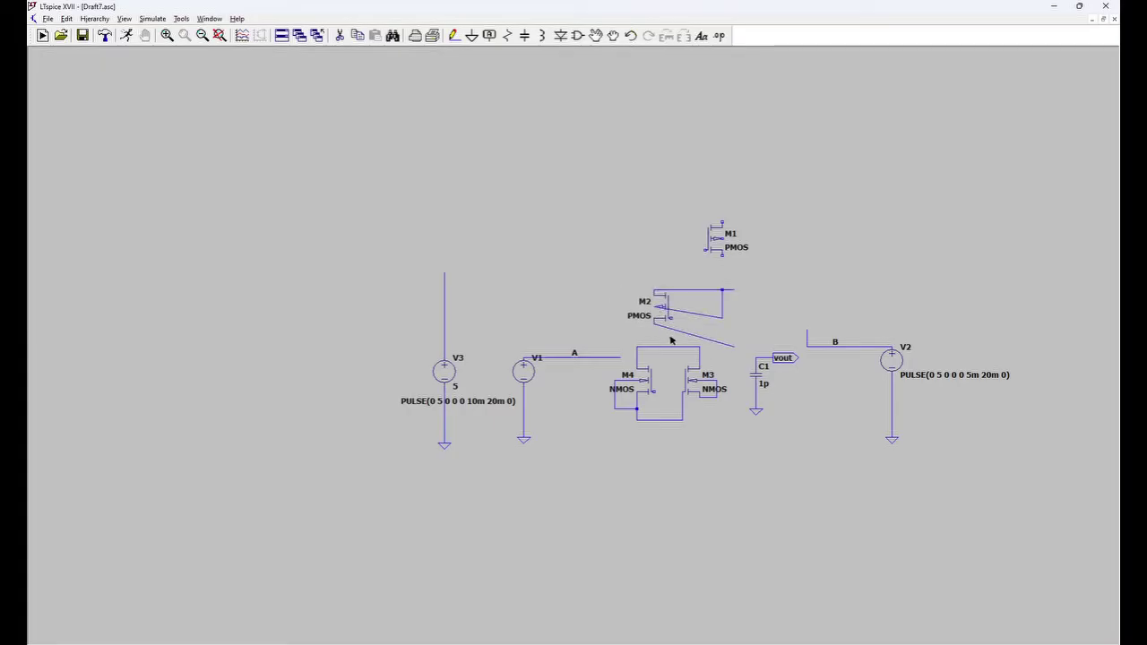
{"action": "key", "text": "Escape"}
{"action": "key", "text": "ctrl+z"}
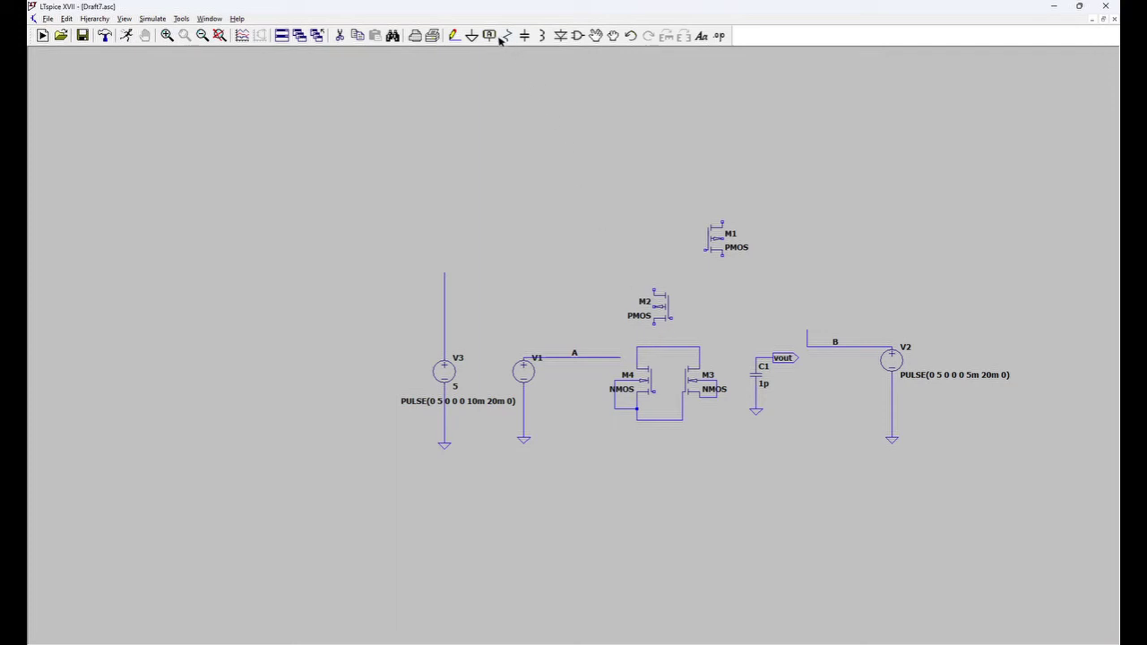
{"action": "left_click", "coordinate": [454, 35]}
{"action": "left_click", "coordinate": [654, 323]}
{"action": "left_click", "coordinate": [654, 346]}
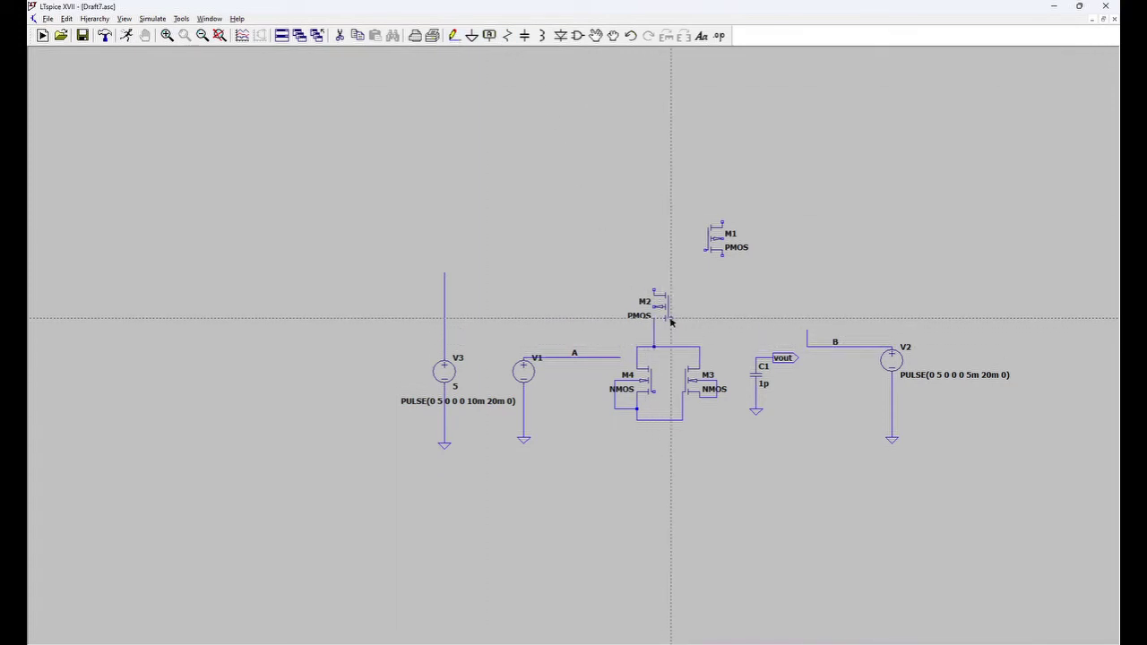
{"action": "key", "text": "Escape"}
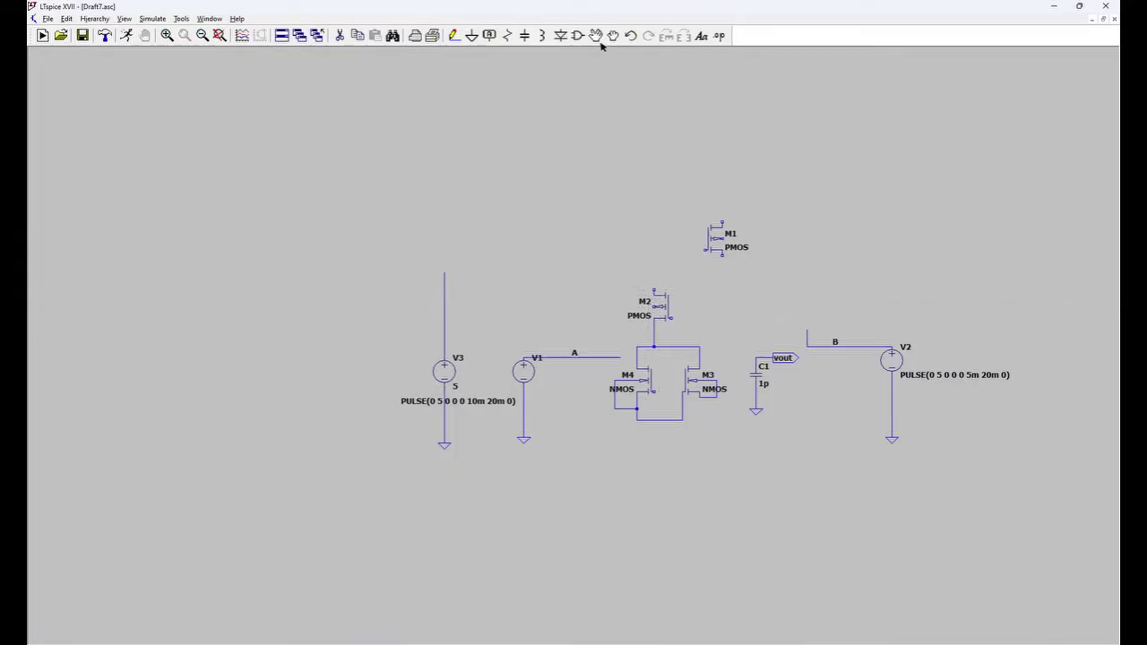
Step: Stack M1 above M2 in series and wire M1's gate to the A wire
{"action": "left_click_drag", "start_coordinate": [714, 244], "coordinate": [643, 258]}
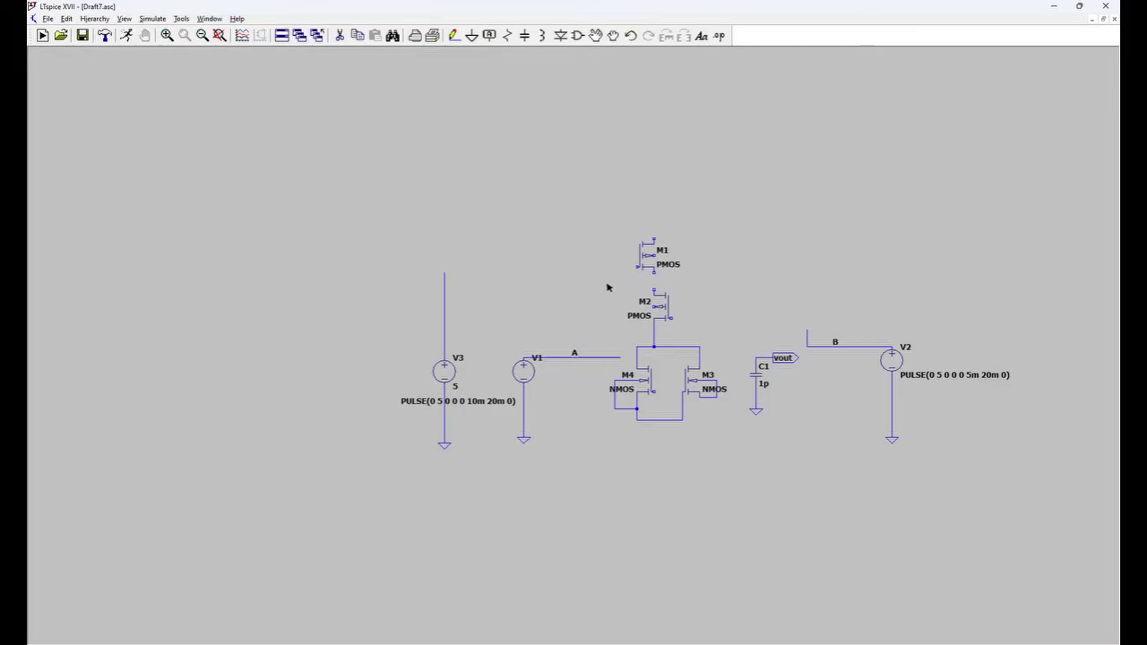
{"action": "left_click", "coordinate": [454, 35]}
{"action": "left_click", "coordinate": [654, 273]}
{"action": "left_click", "coordinate": [655, 290]}
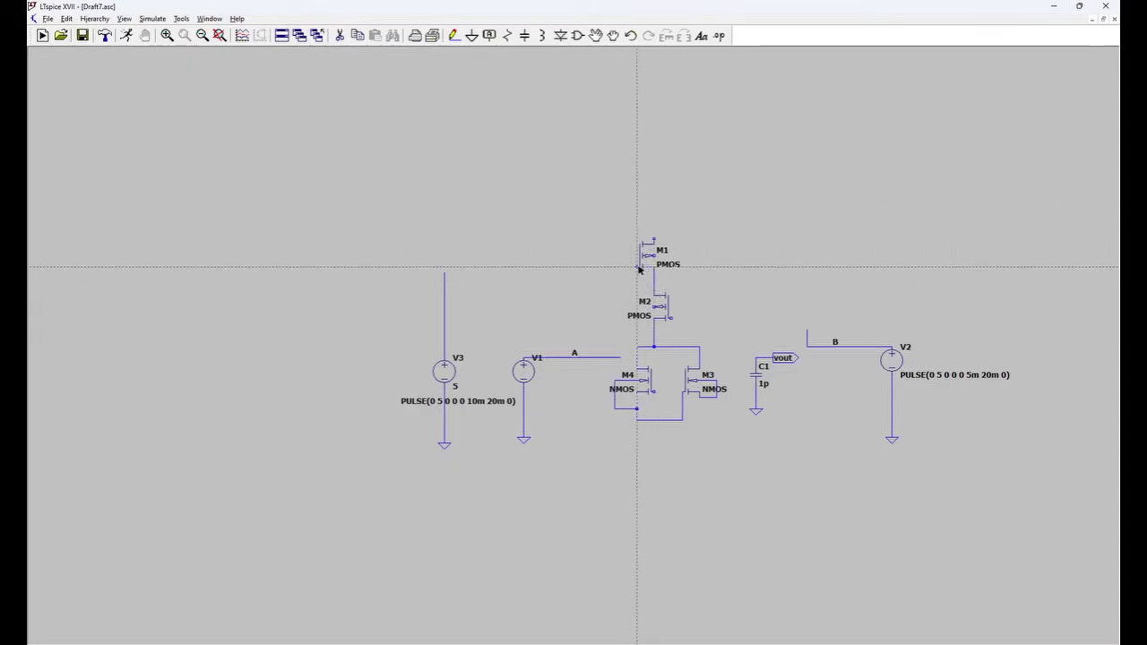
{"action": "left_click", "coordinate": [639, 267]}
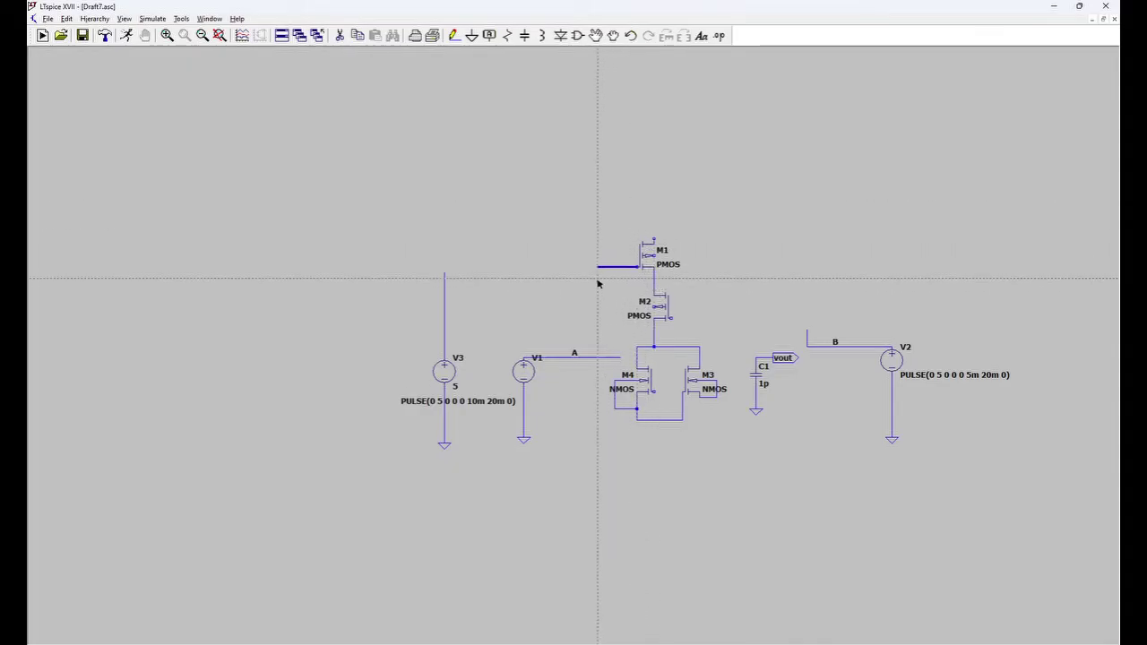
{"action": "left_click", "coordinate": [603, 357]}
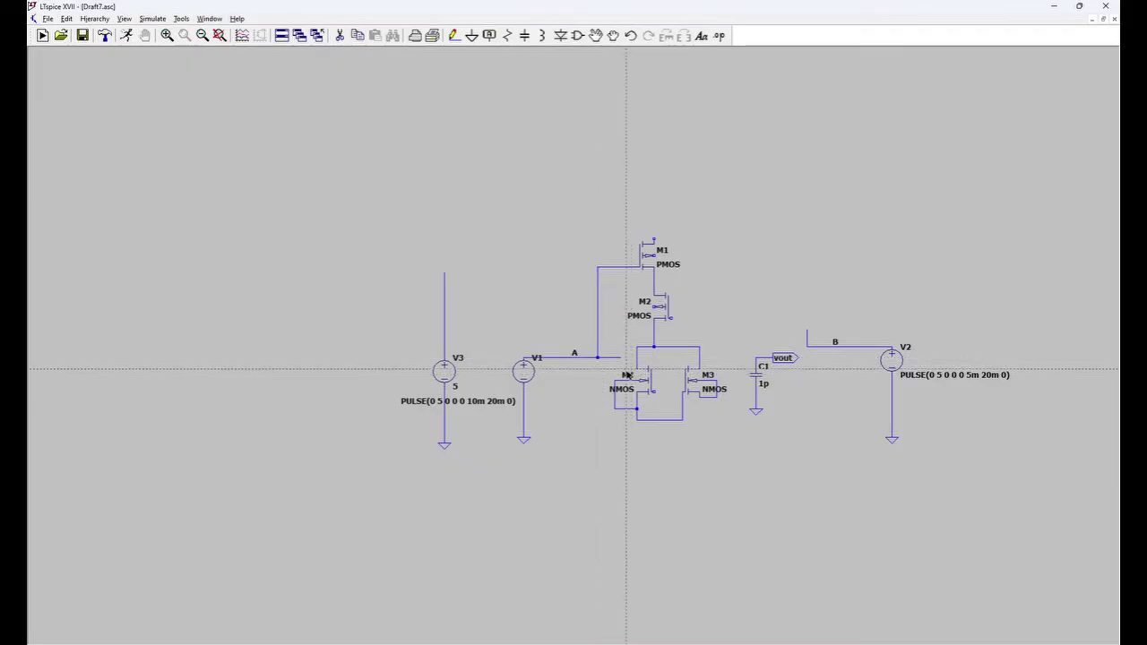
{"action": "key", "text": "Escape"}
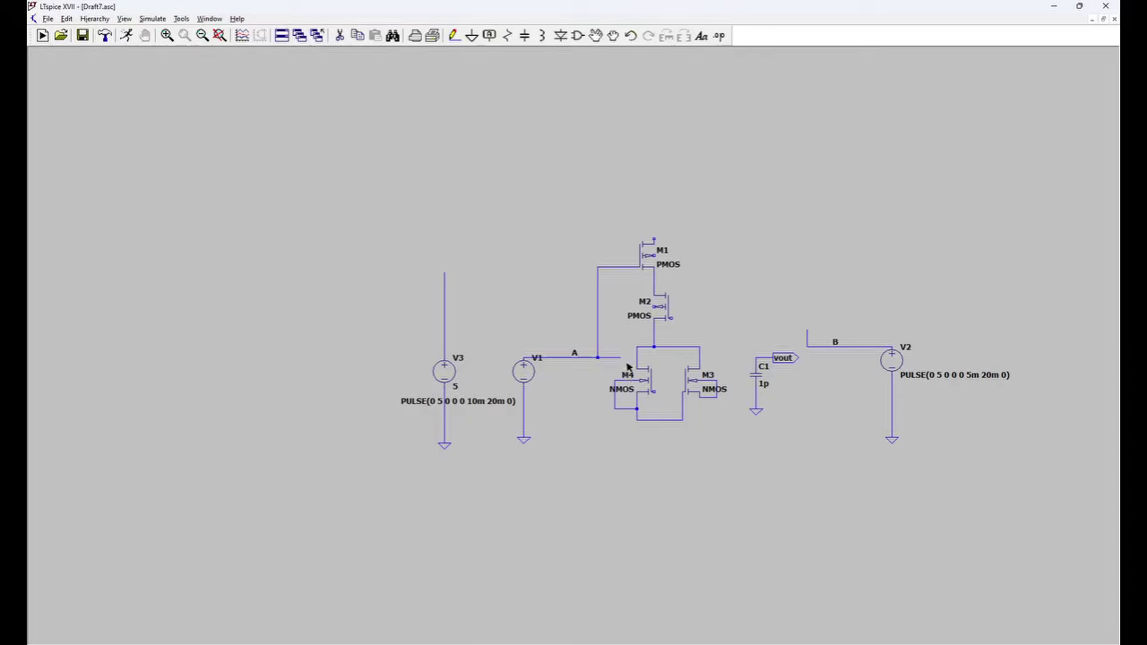
Step: Extend net A to V1's top terminal and join M4's bottom to M3's source
{"action": "left_click", "coordinate": [454, 36]}
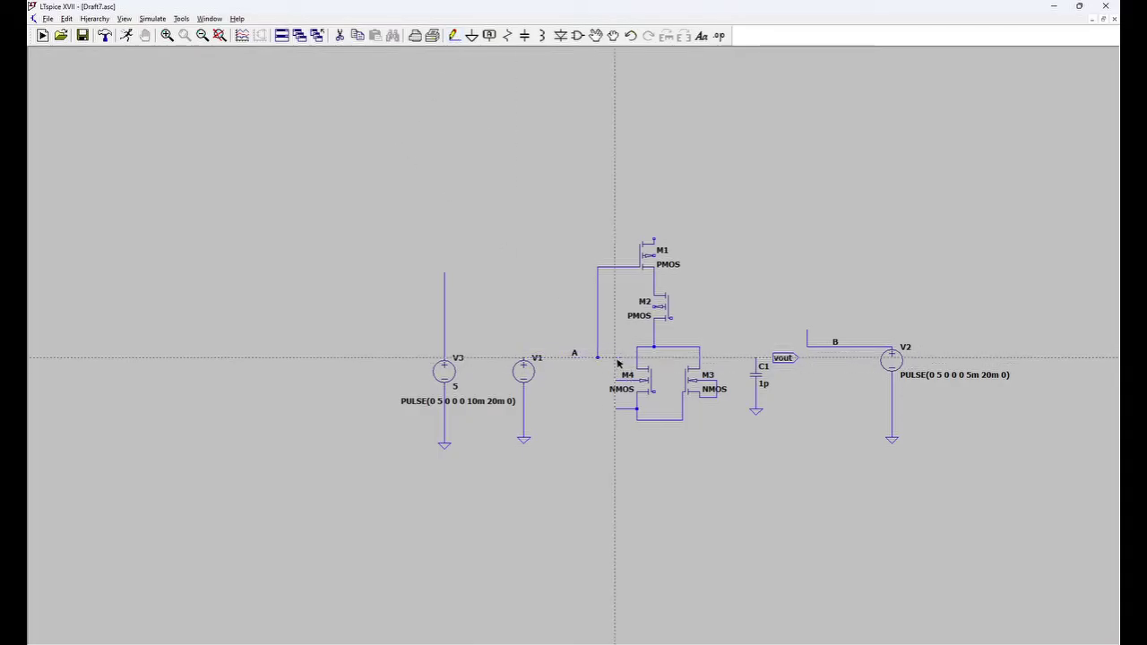
{"action": "left_click", "coordinate": [621, 358]}
{"action": "left_click", "coordinate": [524, 358]}
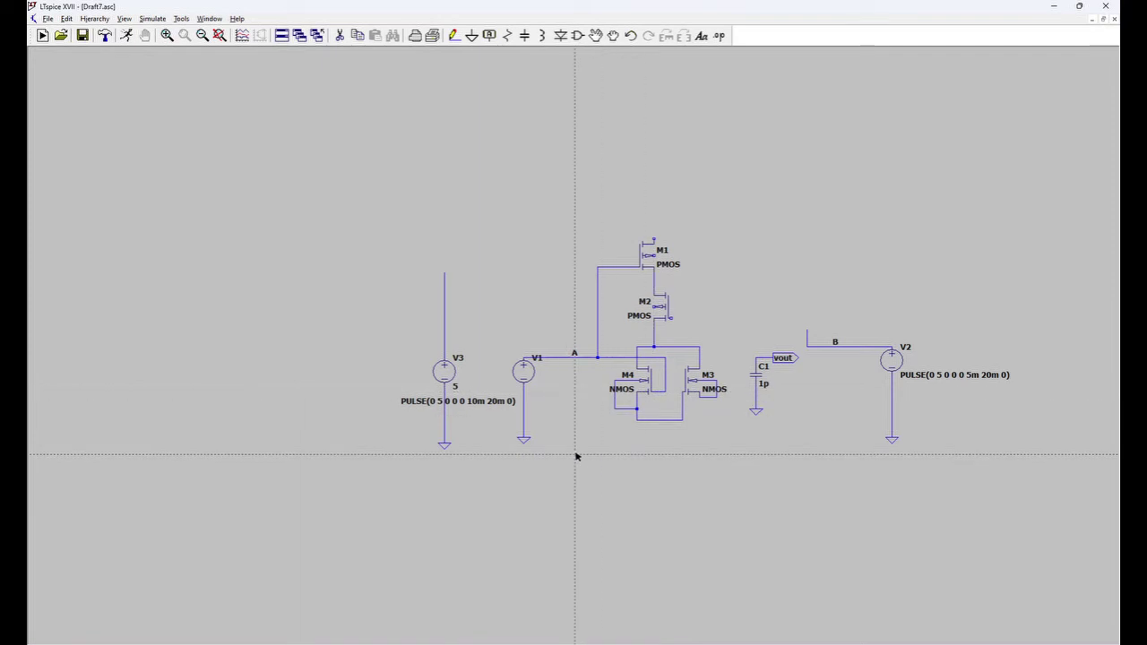
{"action": "key", "text": "Escape"}
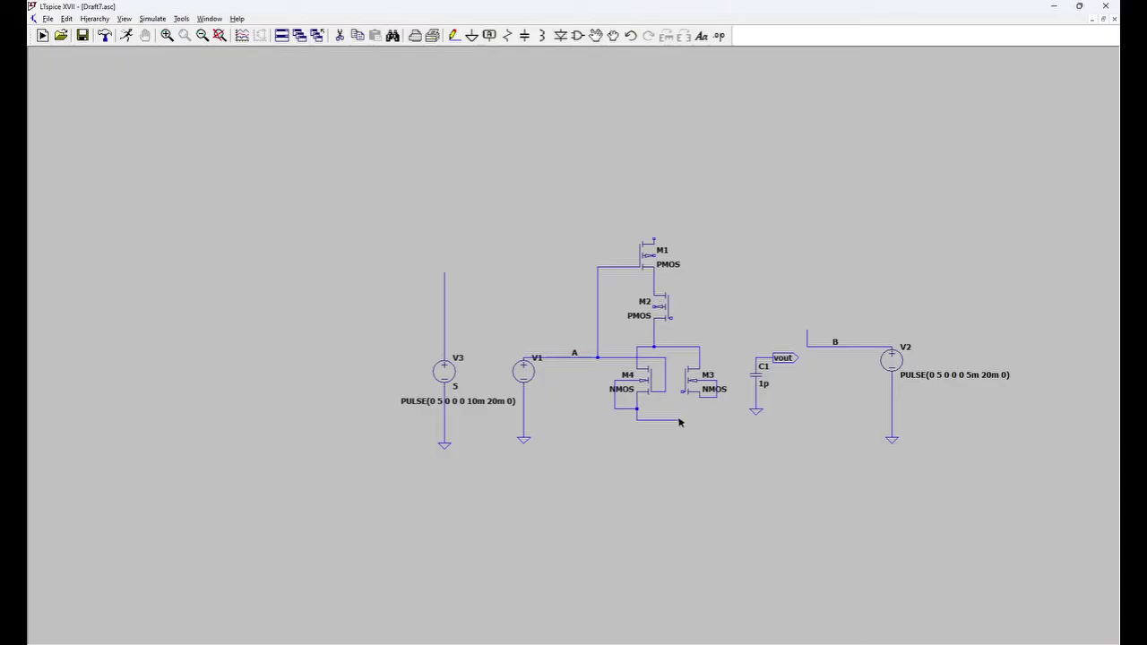
{"action": "left_click", "coordinate": [455, 38]}
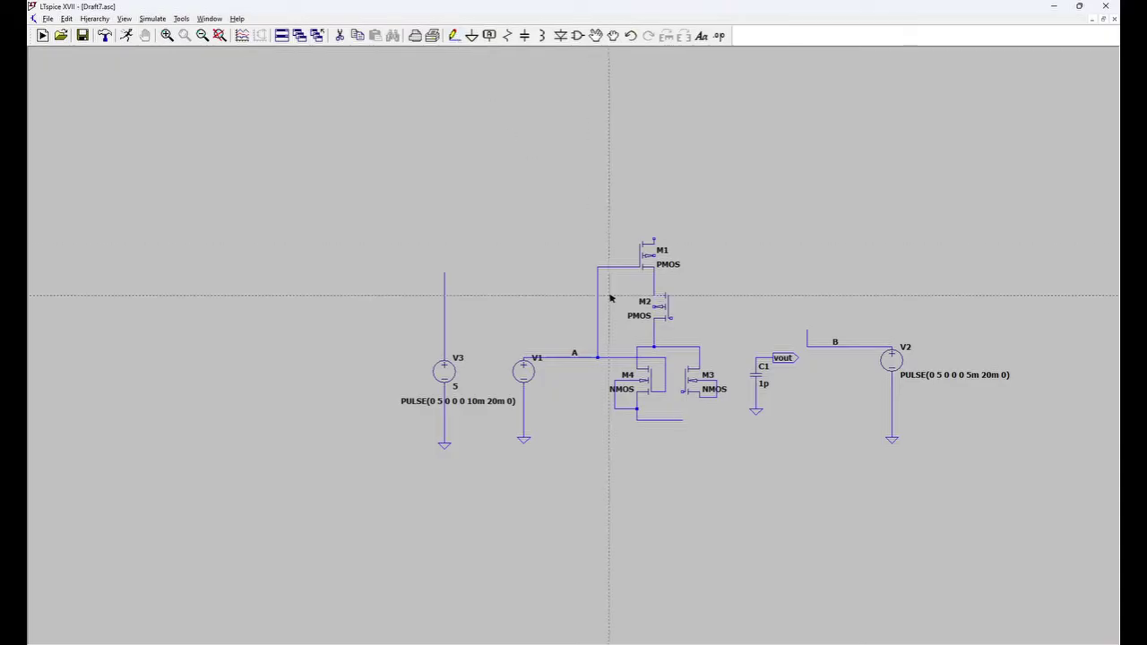
{"action": "left_click", "coordinate": [700, 420]}
{"action": "left_click", "coordinate": [700, 397]}
{"action": "left_click", "coordinate": [683, 392]}
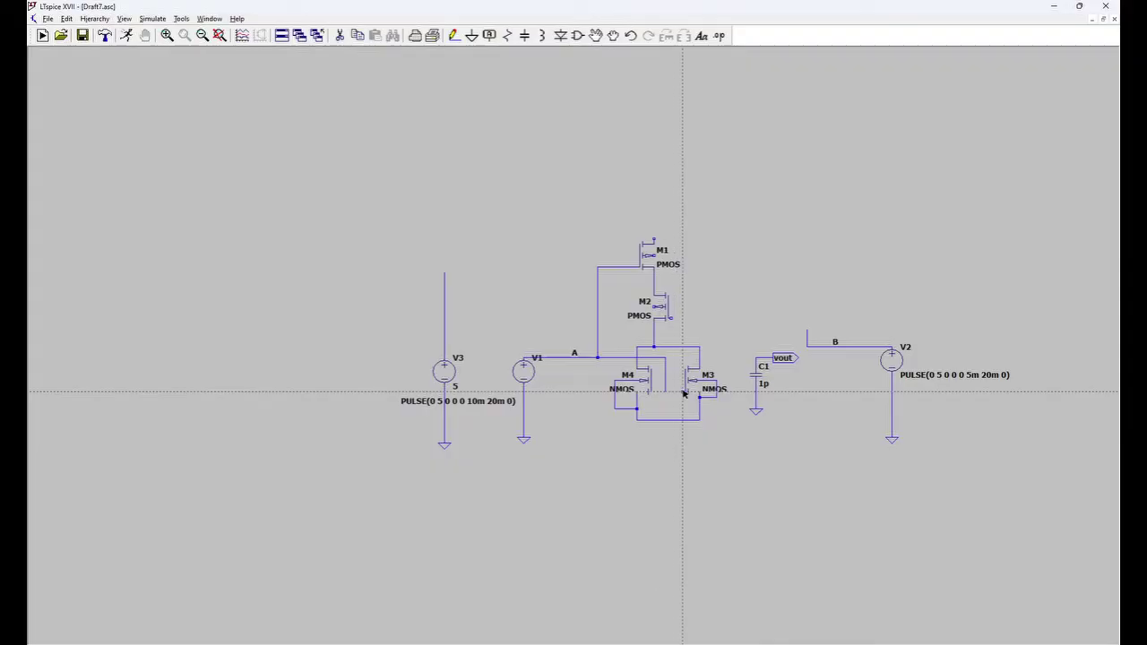
Step: Wire M3's gate to the B input wire
{"action": "left_click", "coordinate": [682, 341]}
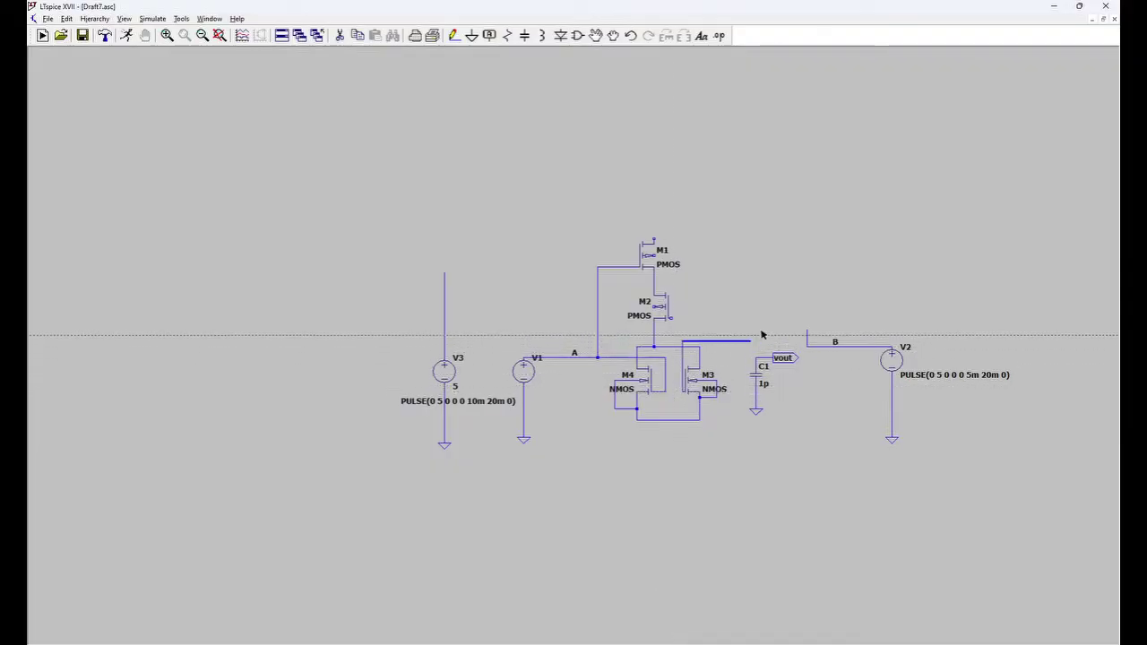
{"action": "right_click", "coordinate": [780, 328]}
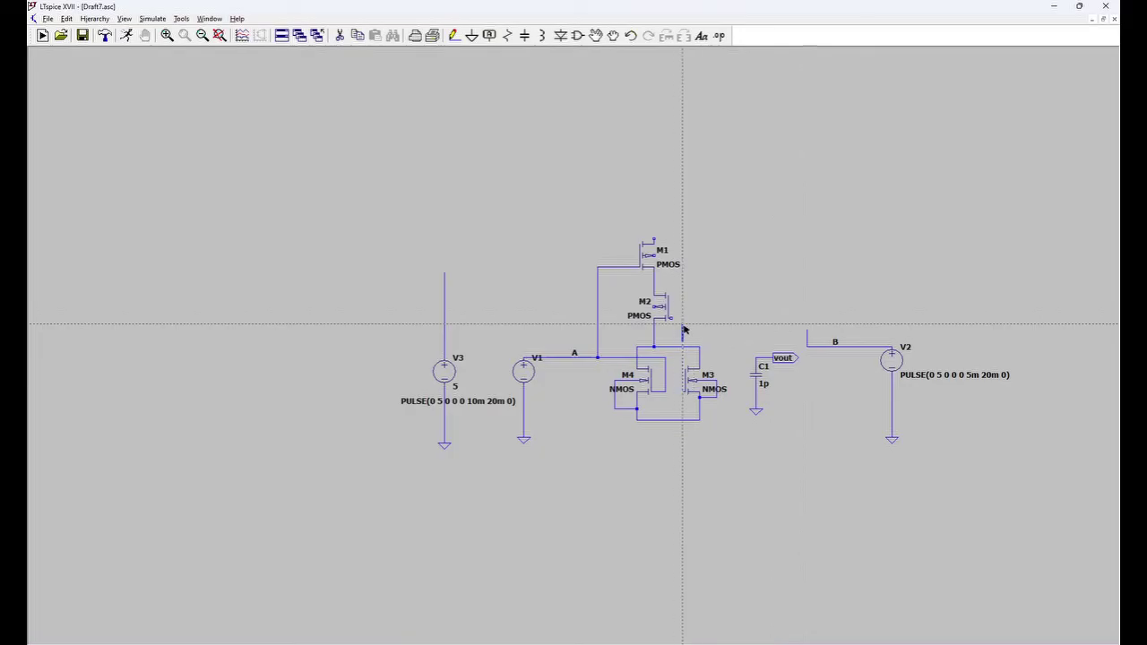
{"action": "left_click", "coordinate": [682, 329]}
{"action": "left_click", "coordinate": [807, 331]}
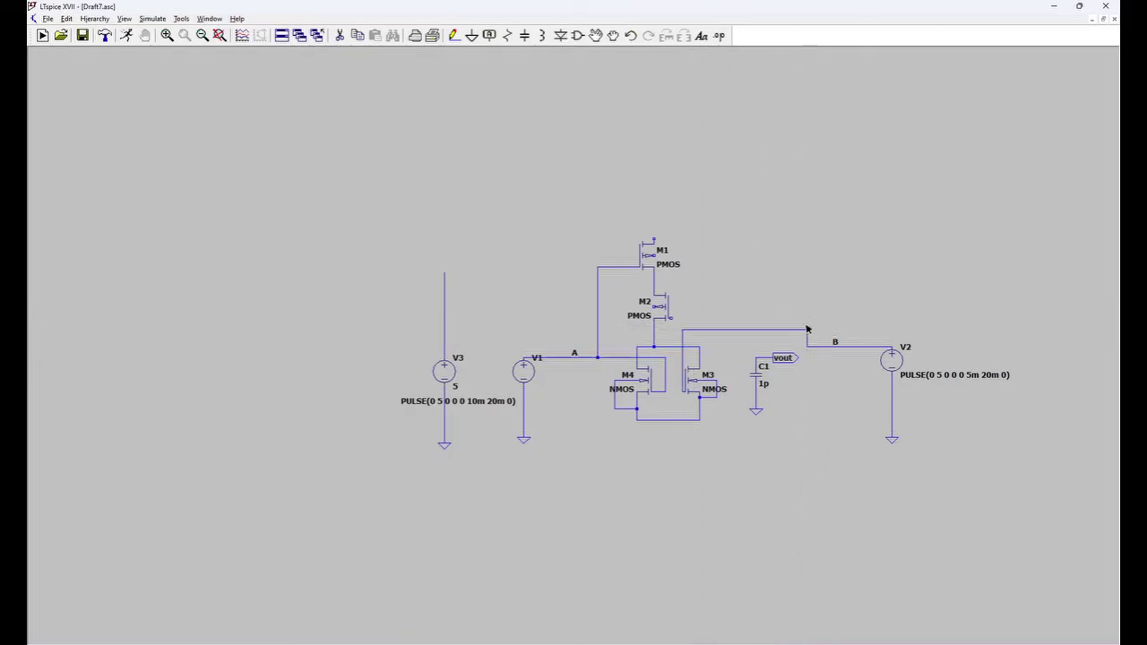
{"action": "right_click", "coordinate": [741, 345]}
Step: Place a ground below the NMOS bottom wire and connect it
{"action": "left_click", "coordinate": [471, 38]}
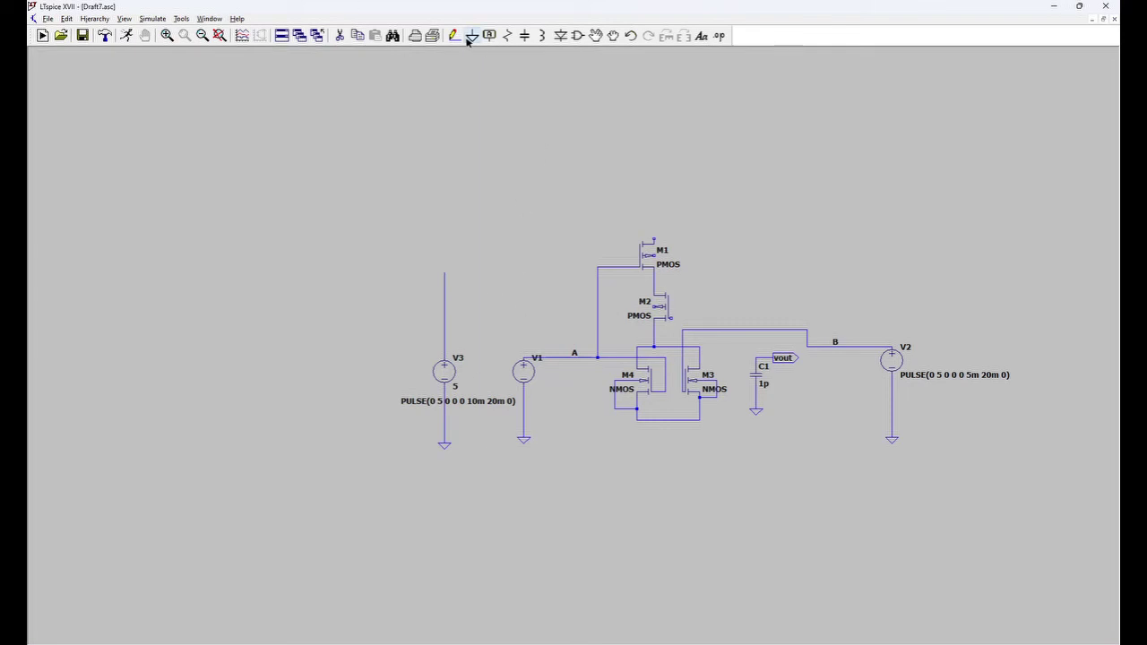
{"action": "left_click", "coordinate": [665, 441]}
{"action": "right_click", "coordinate": [644, 498]}
{"action": "left_click", "coordinate": [455, 36]}
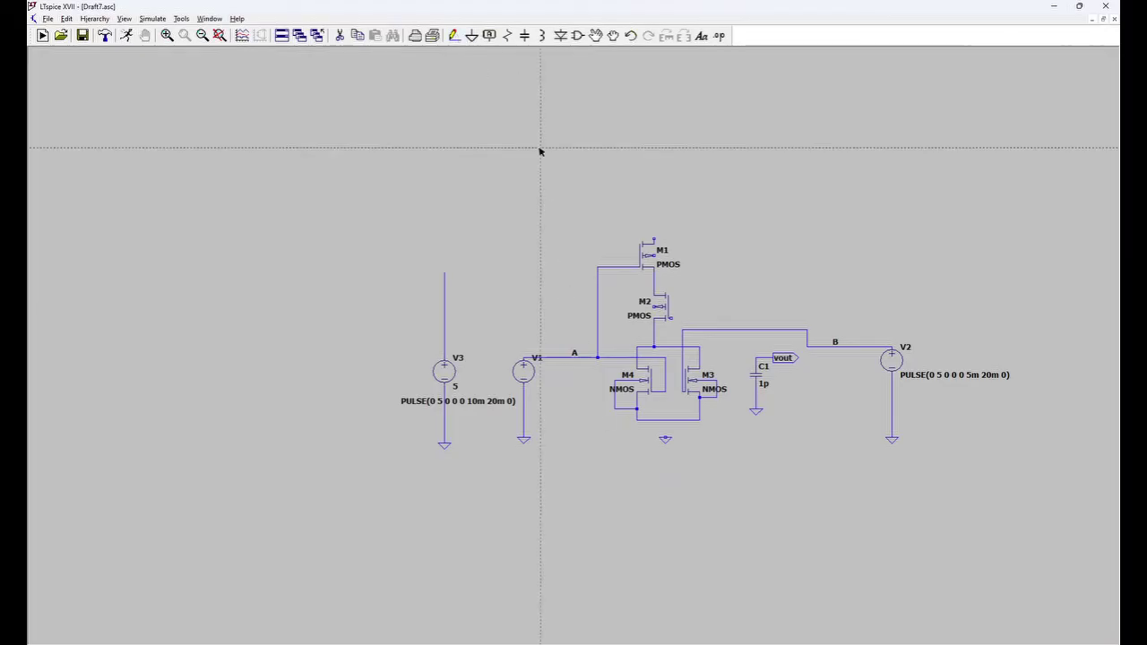
{"action": "left_click", "coordinate": [666, 439]}
{"action": "left_click", "coordinate": [666, 419]}
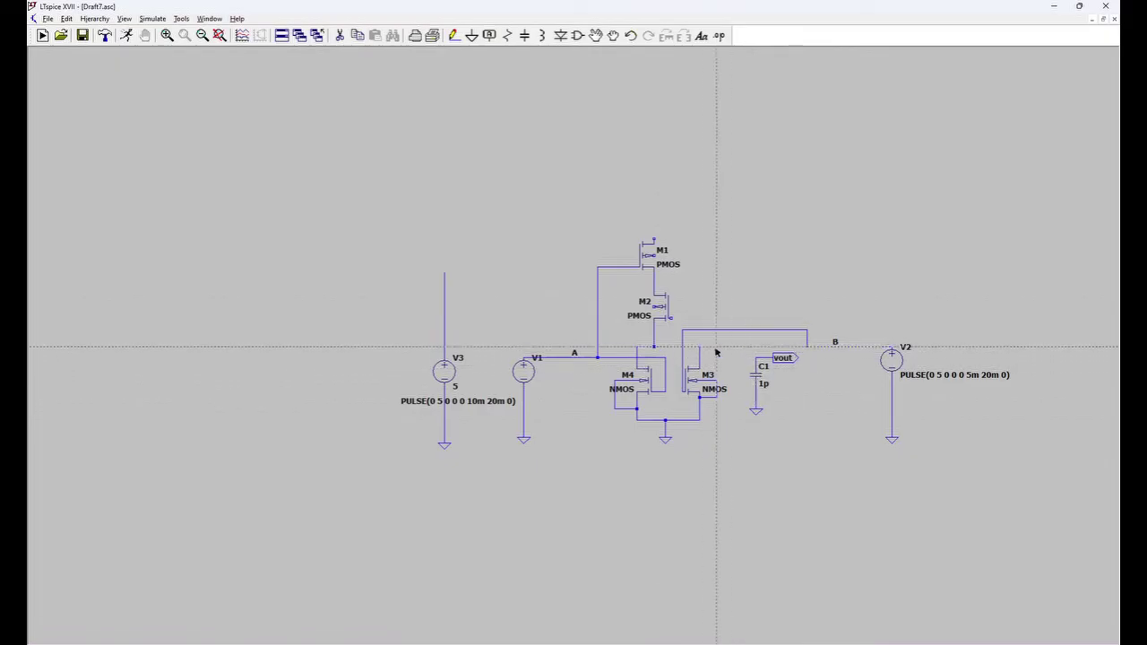
Step: Wire M2's drain node to vout and the output node junction
{"action": "left_click", "coordinate": [655, 331]}
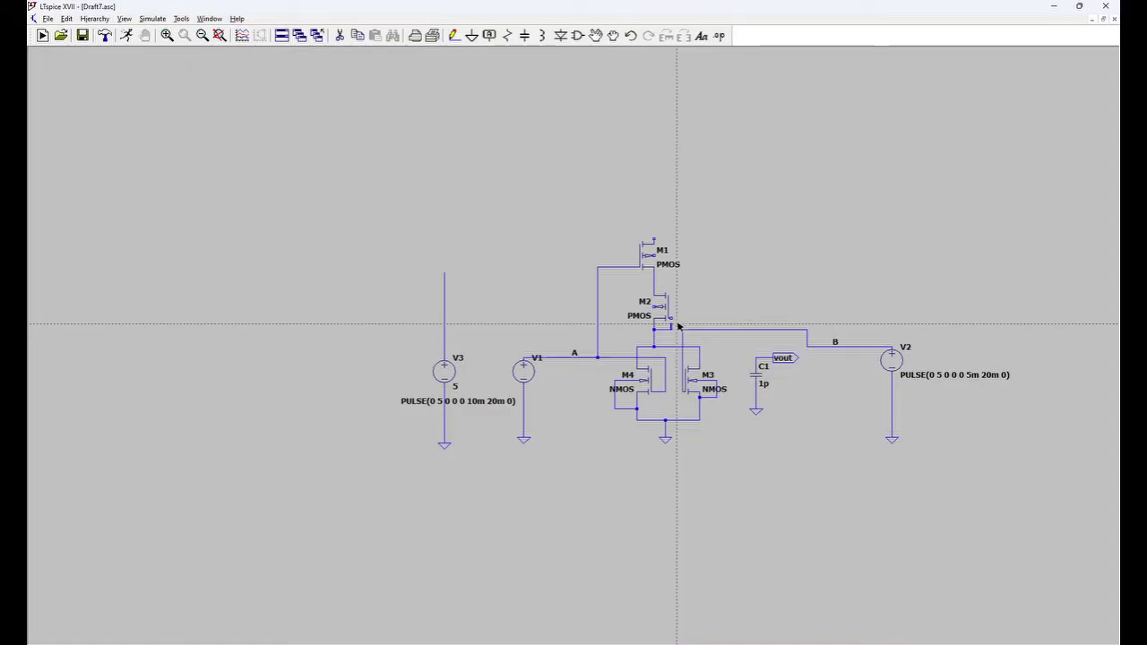
{"action": "left_click", "coordinate": [756, 356]}
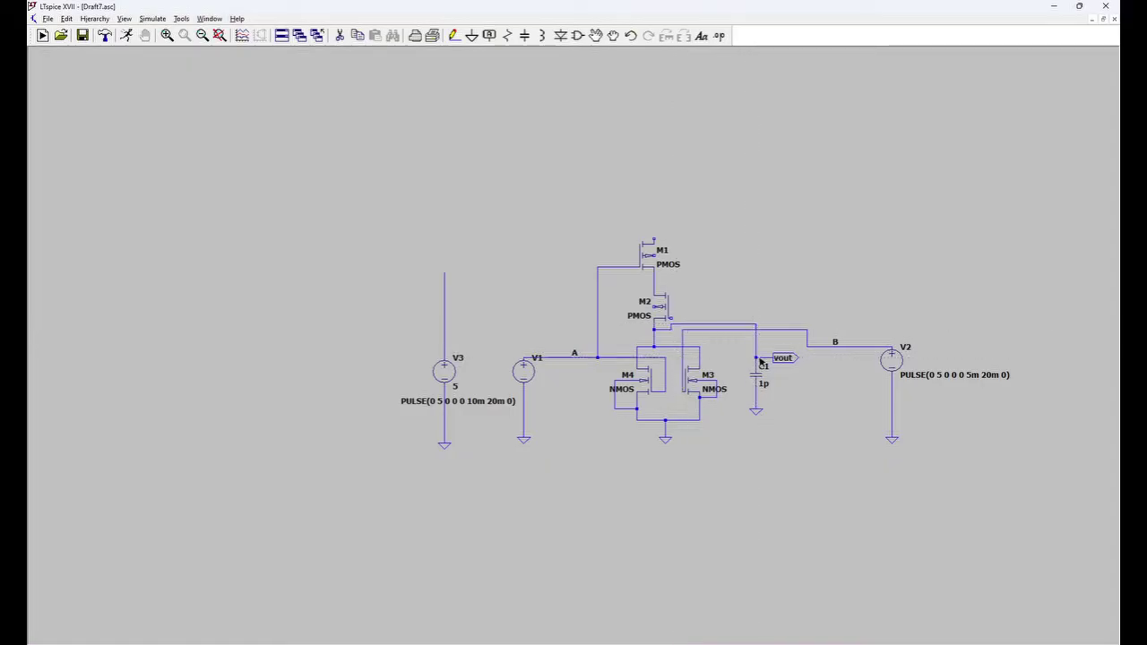
{"action": "left_click", "coordinate": [671, 318]}
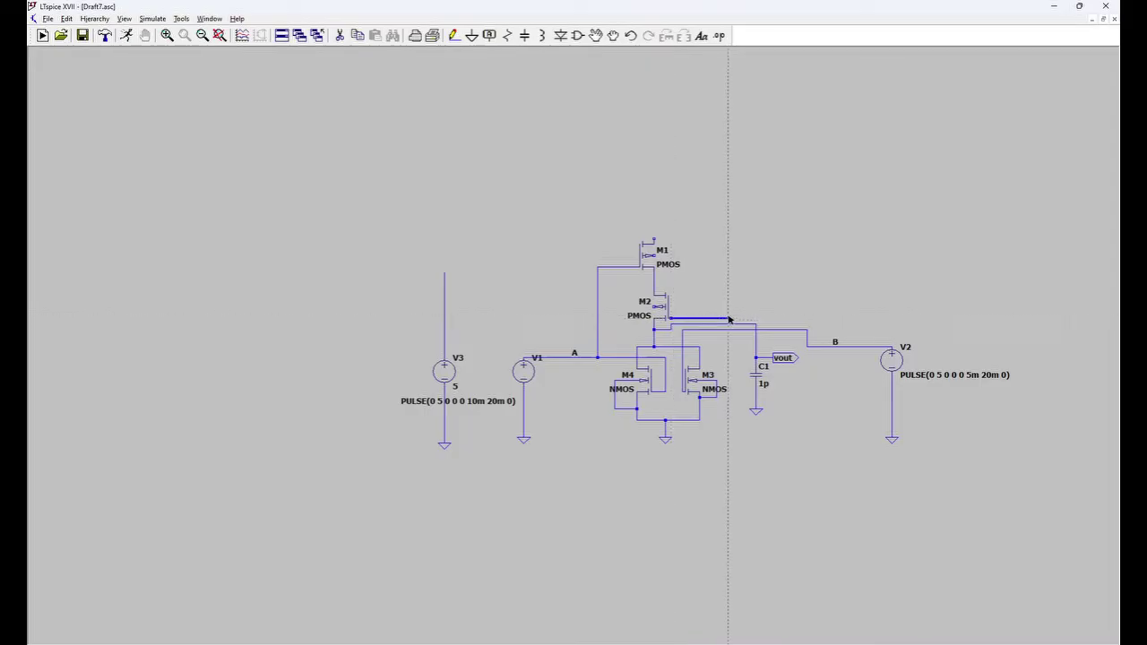
{"action": "left_click", "coordinate": [778, 330]}
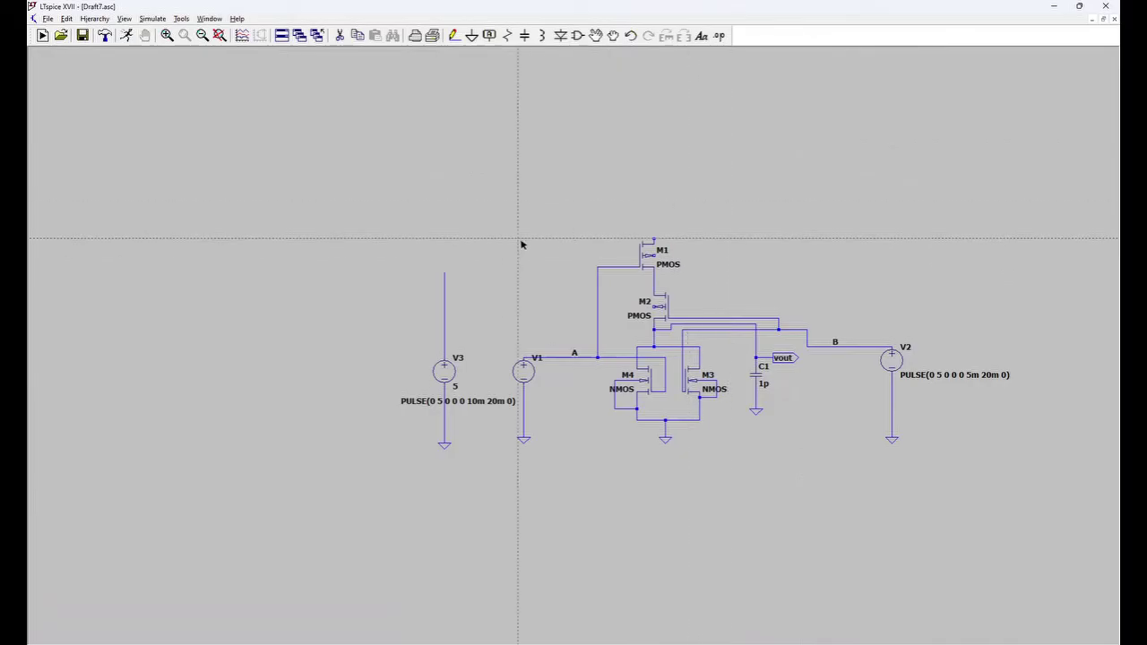
Step: Wire V3's top terminal to M1's source, then loop M2's gate wire up to M1 and the supply line
{"action": "left_click", "coordinate": [445, 272]}
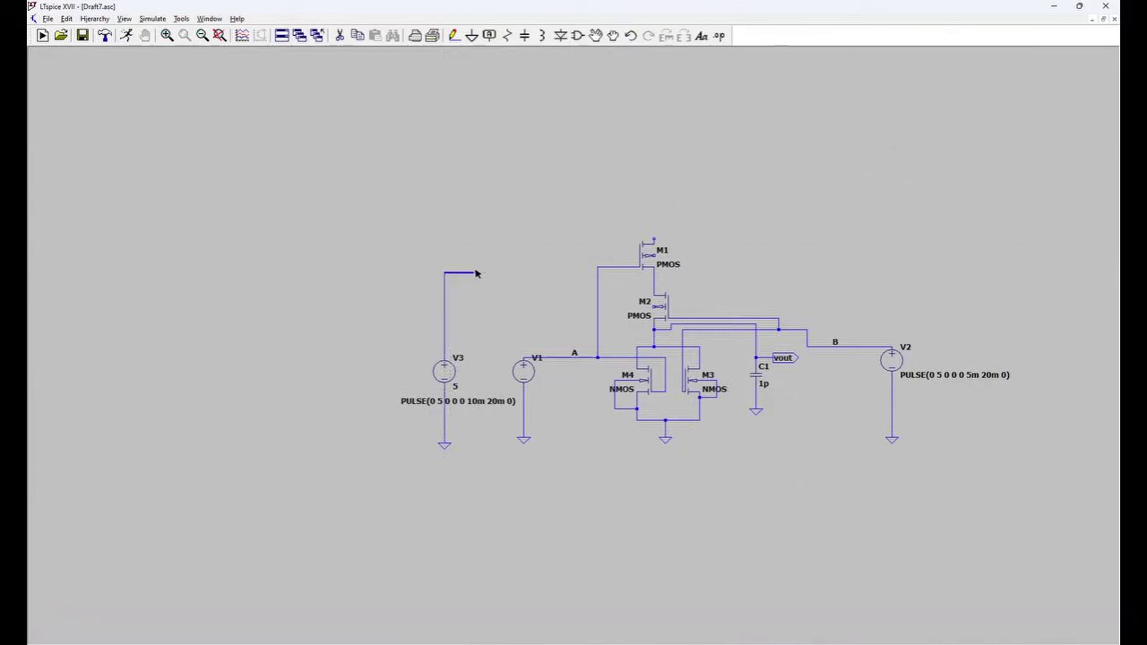
{"action": "left_click", "coordinate": [654, 229]}
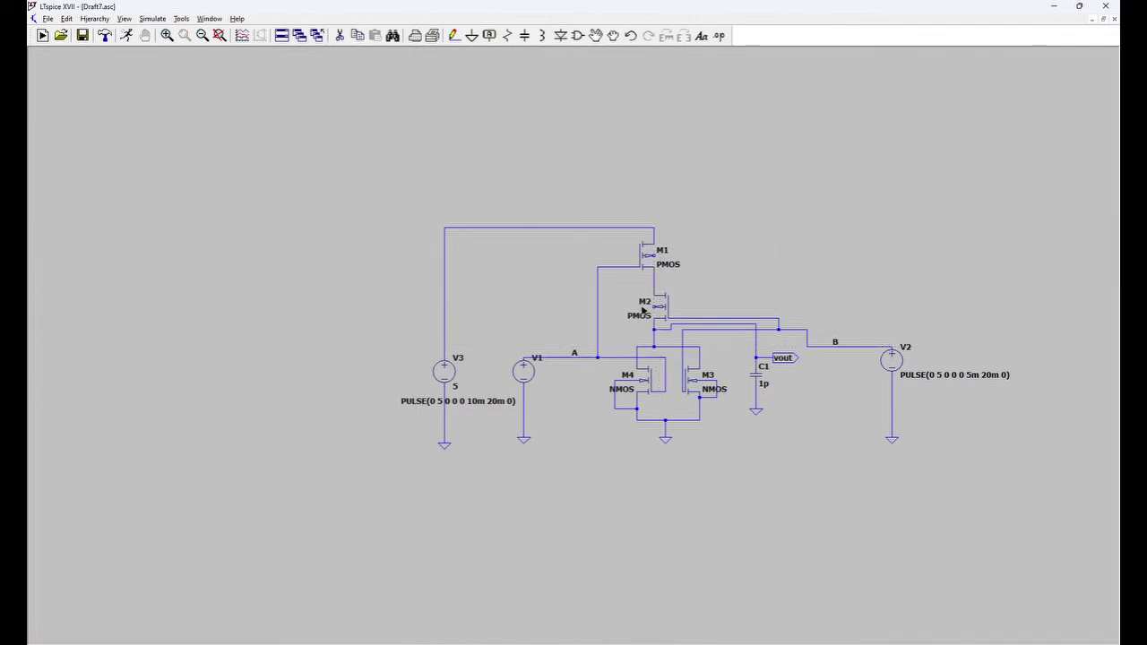
{"action": "left_click", "coordinate": [457, 37]}
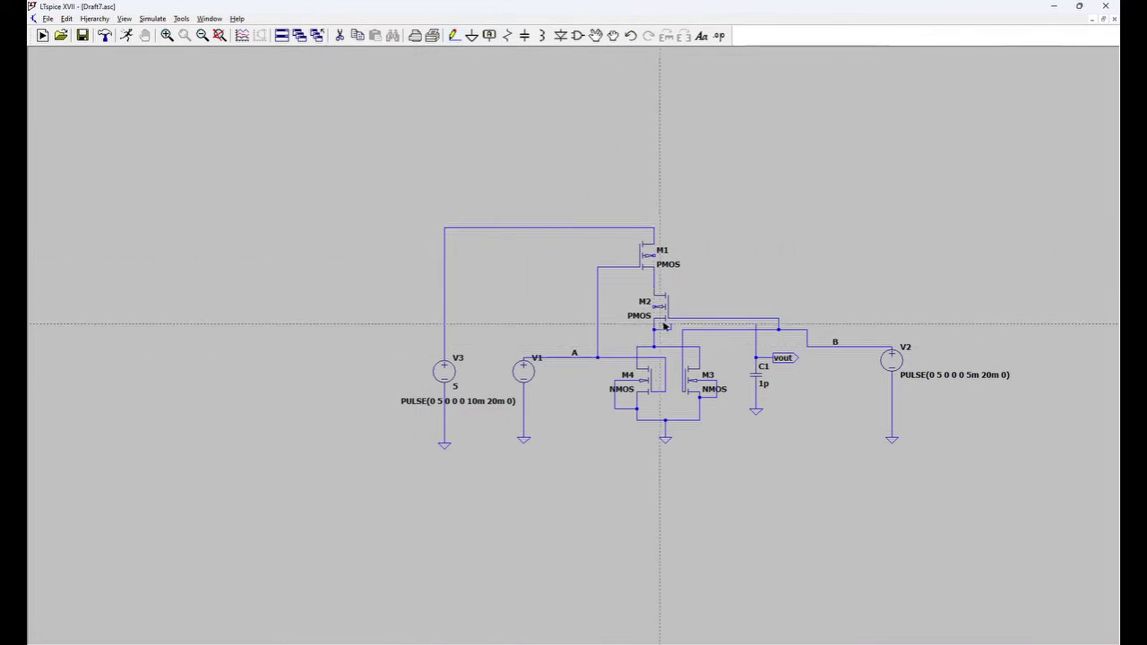
{"action": "left_click", "coordinate": [661, 307]}
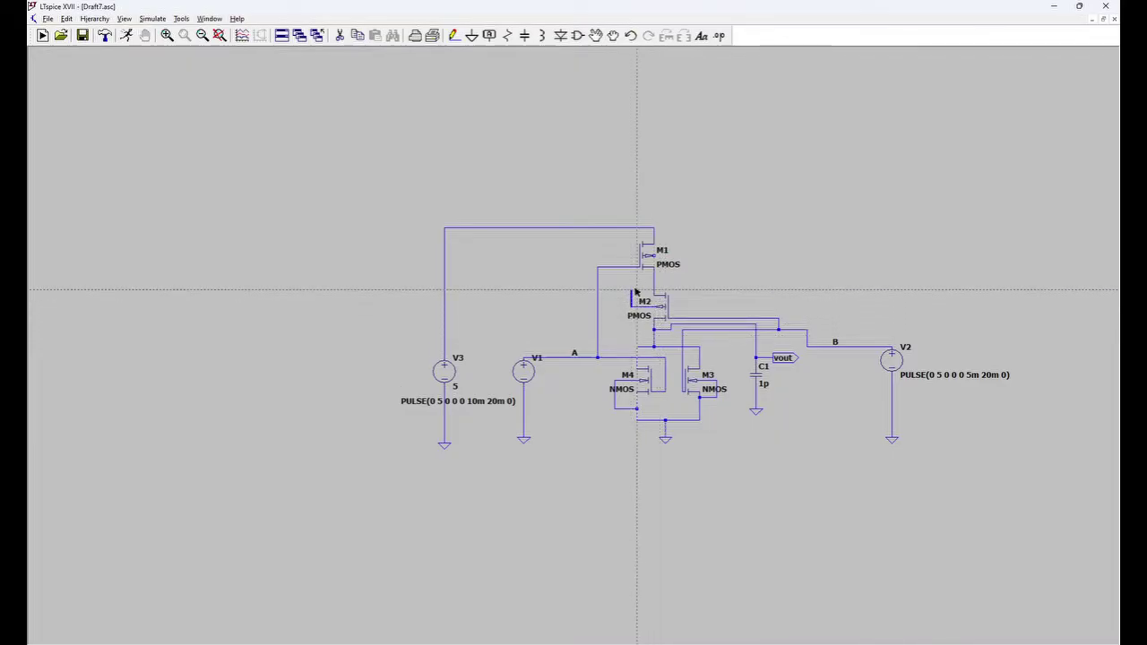
{"action": "left_click", "coordinate": [631, 285]}
{"action": "left_click", "coordinate": [654, 285]}
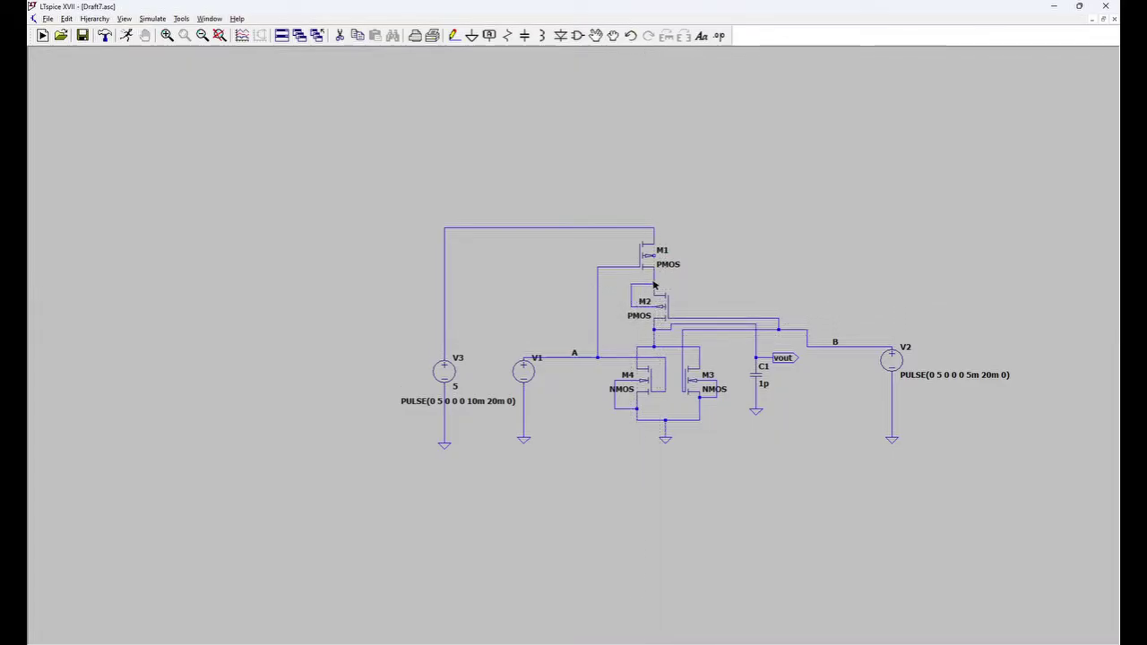
{"action": "left_click", "coordinate": [685, 260]}
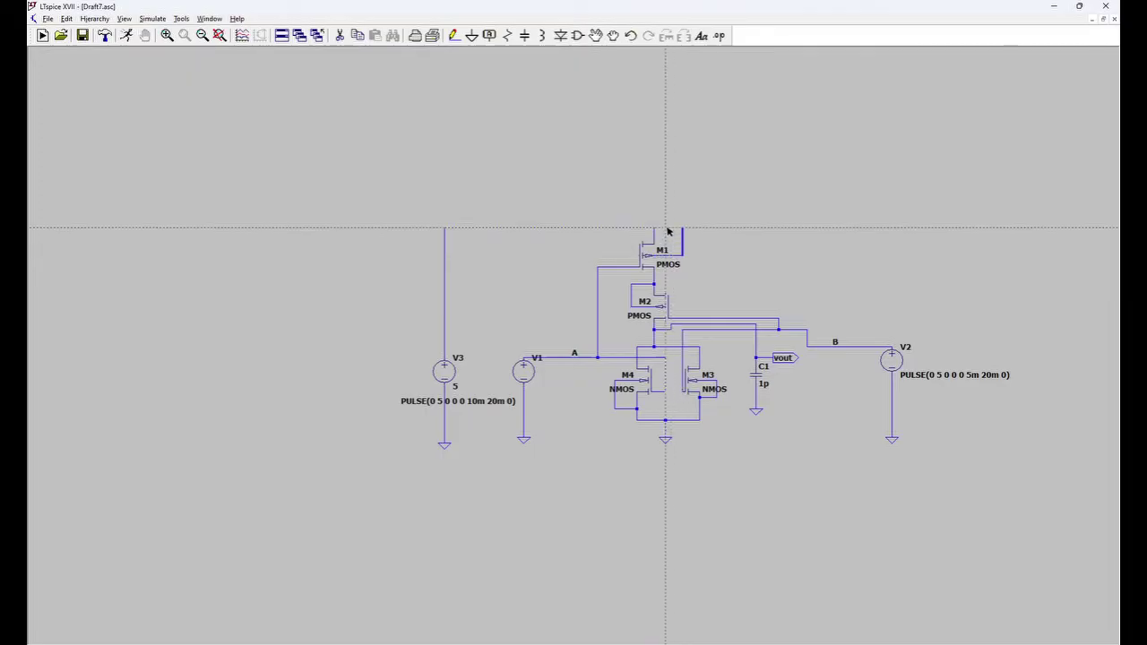
{"action": "left_click", "coordinate": [653, 230]}
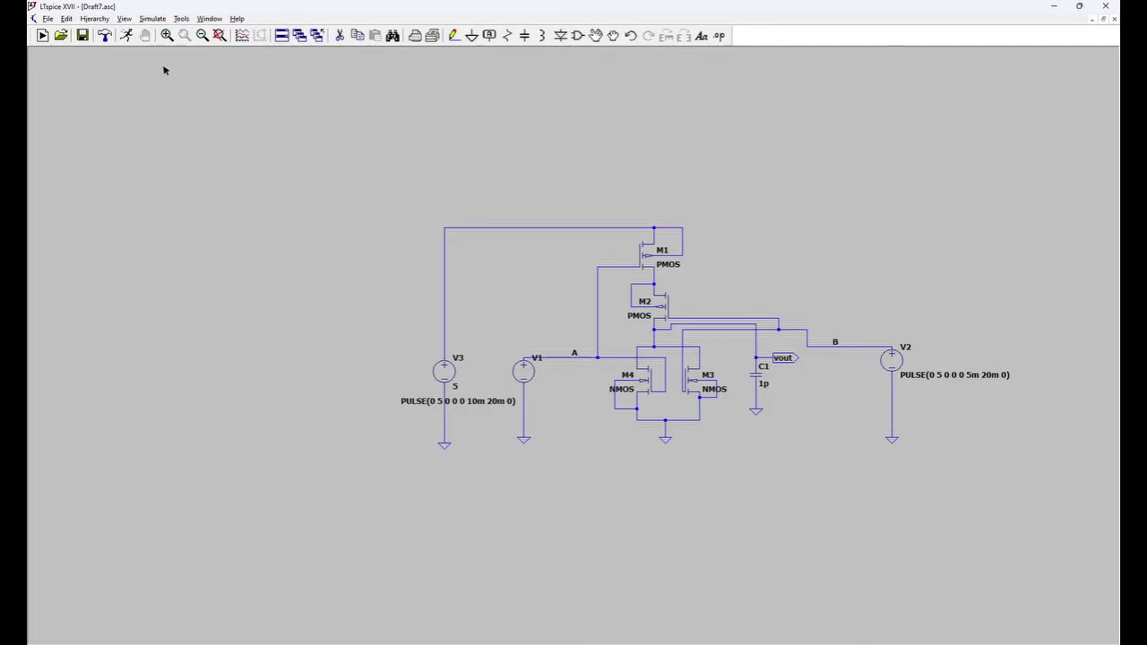
Step: Run a transient simulation with a 100m stop time, saving data from time 0
{"action": "left_click", "coordinate": [126, 36]}
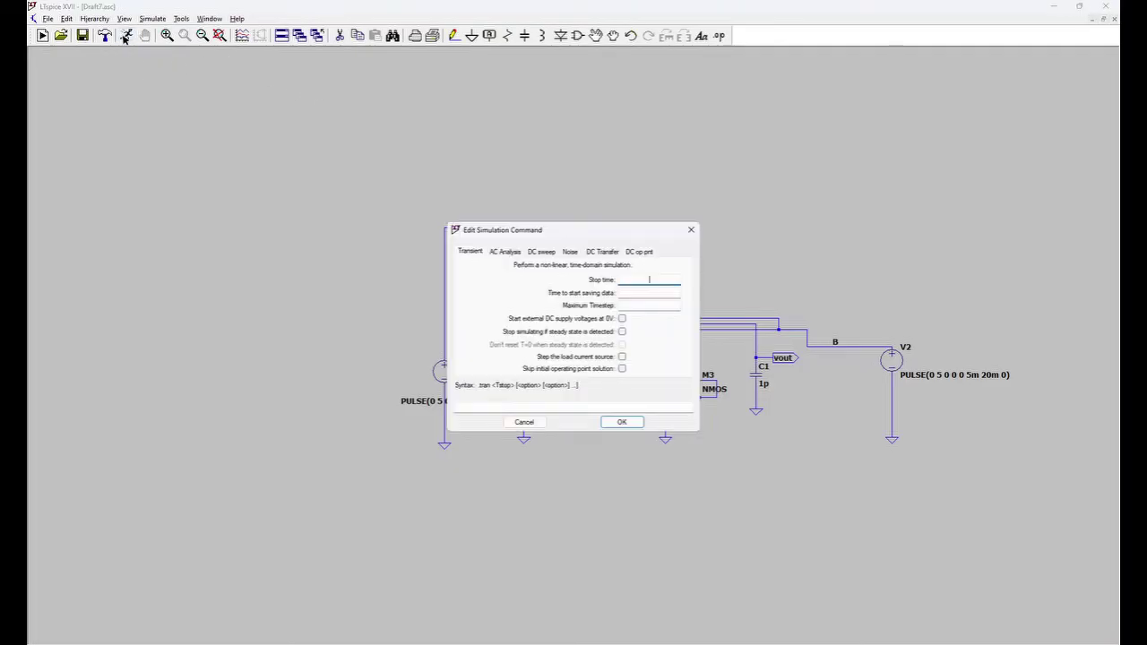
{"action": "type", "text": "100m"}
{"action": "left_click", "coordinate": [640, 294]}
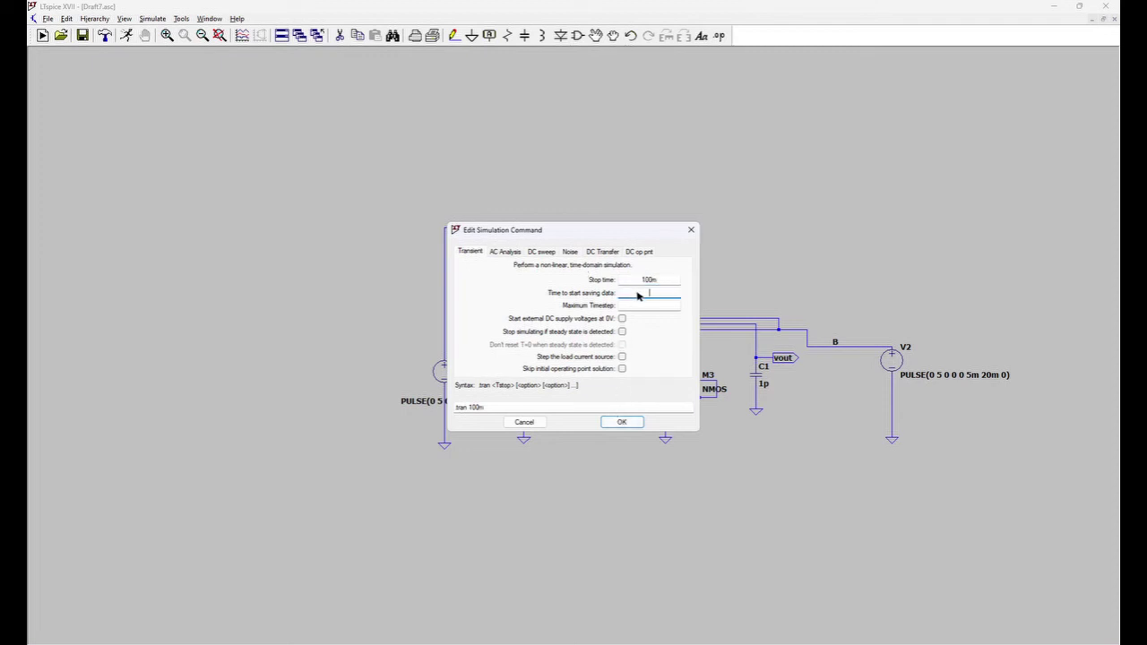
{"action": "type", "text": "0"}
{"action": "left_click", "coordinate": [623, 422]}
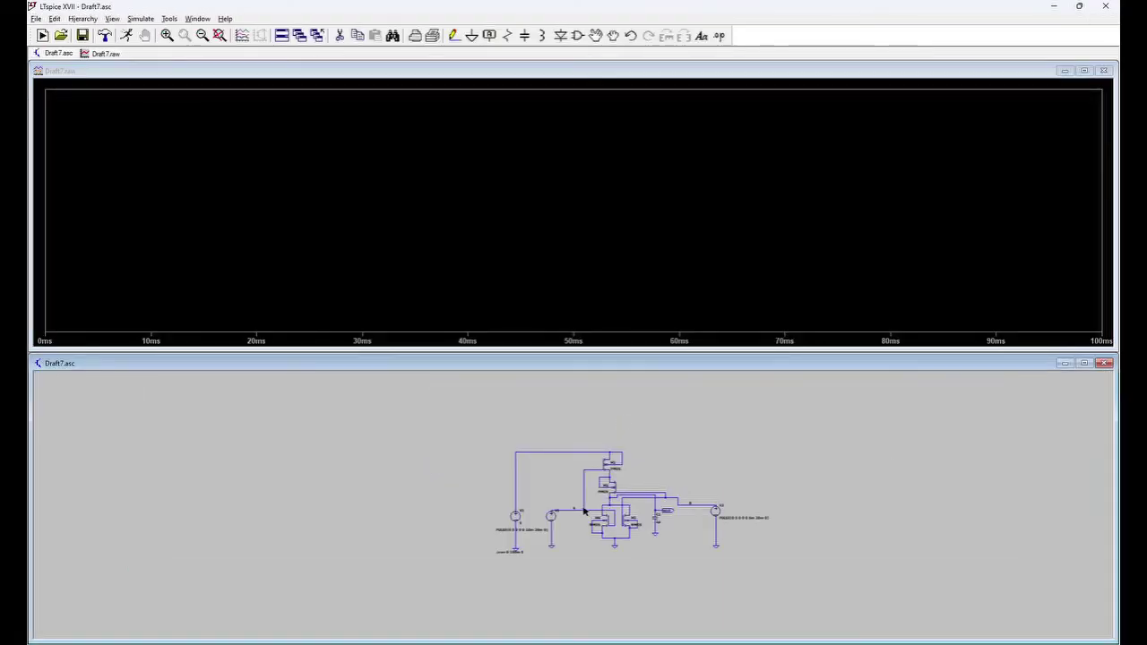
Step: Probe nets A, B and vout to plot V(a), V(b) and V(vout)
{"action": "left_click", "coordinate": [576, 515]}
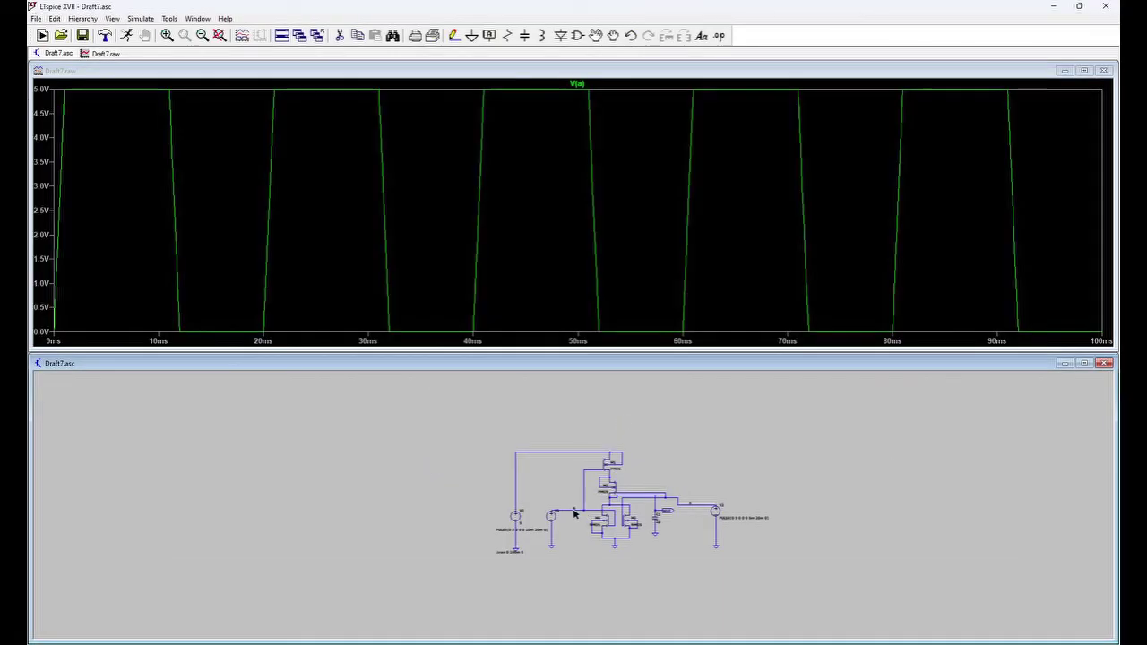
{"action": "left_click", "coordinate": [695, 507]}
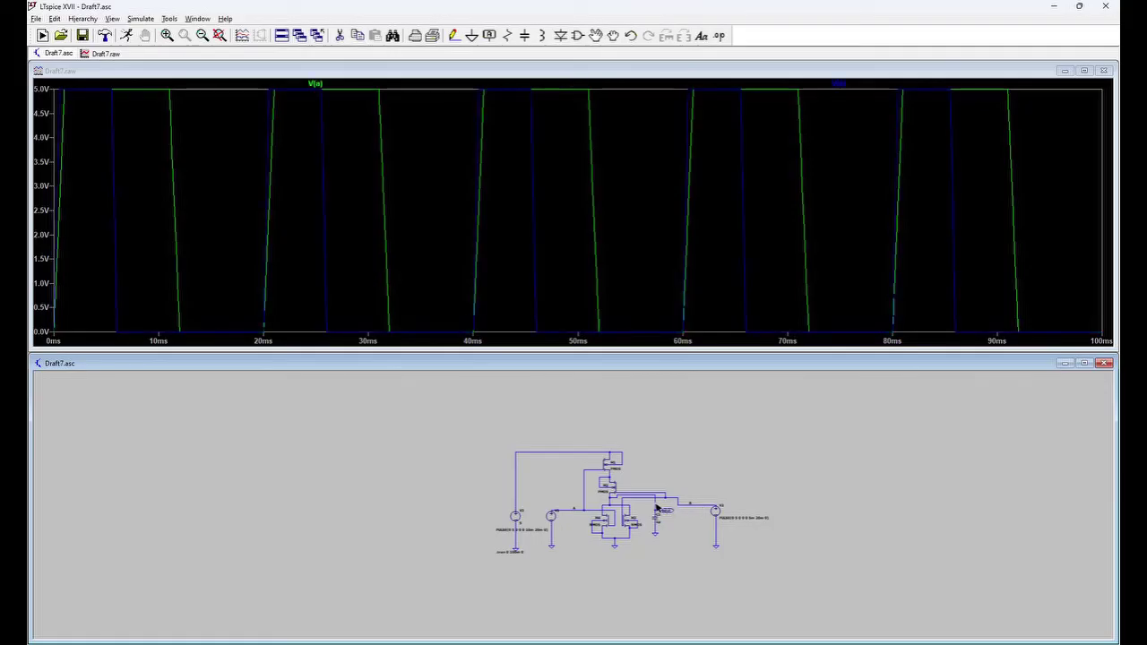
{"action": "left_click", "coordinate": [660, 509]}
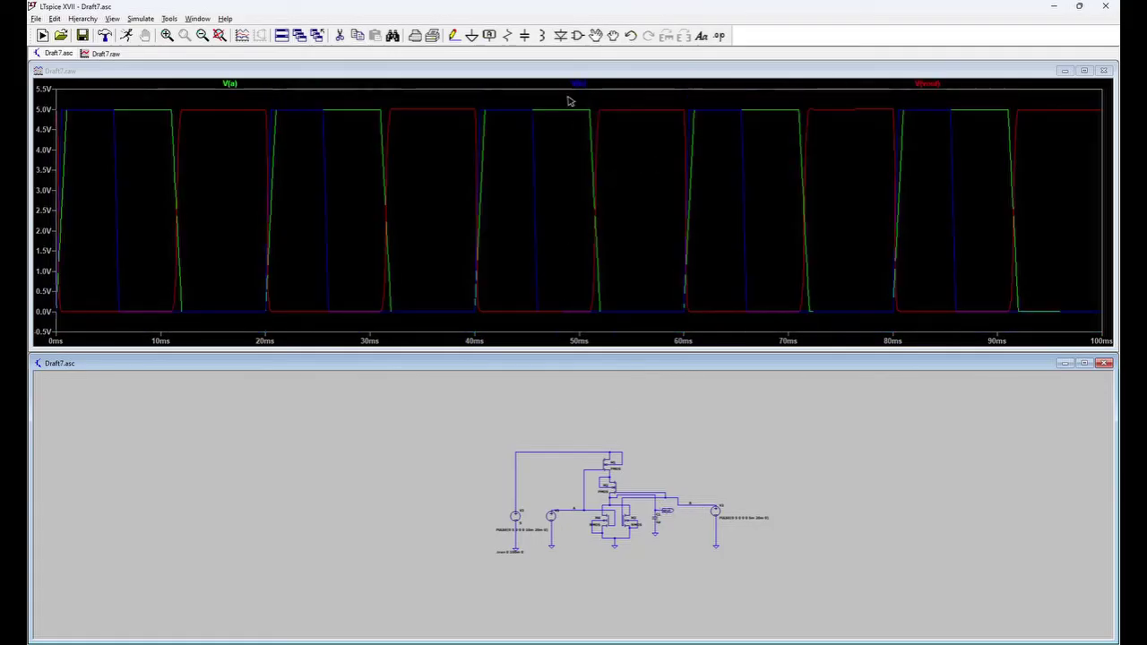
Step: Add two plot panes, then drag V(vout) into the top pane and V(b) into the middle
{"action": "right_click", "coordinate": [641, 151]}
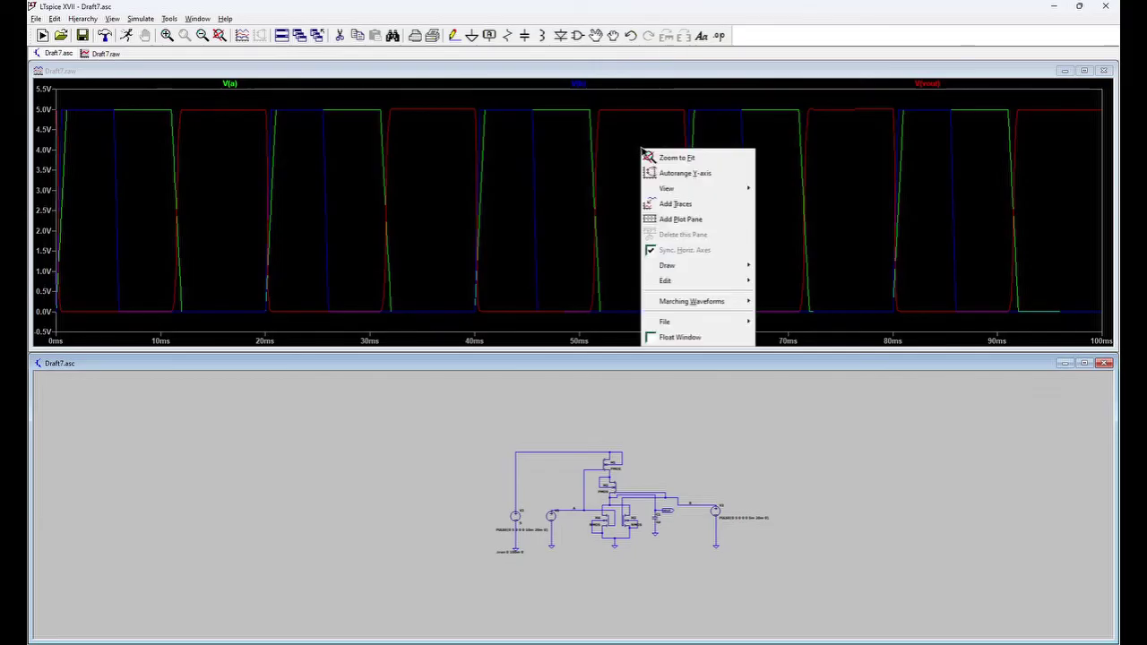
{"action": "left_click", "coordinate": [670, 219]}
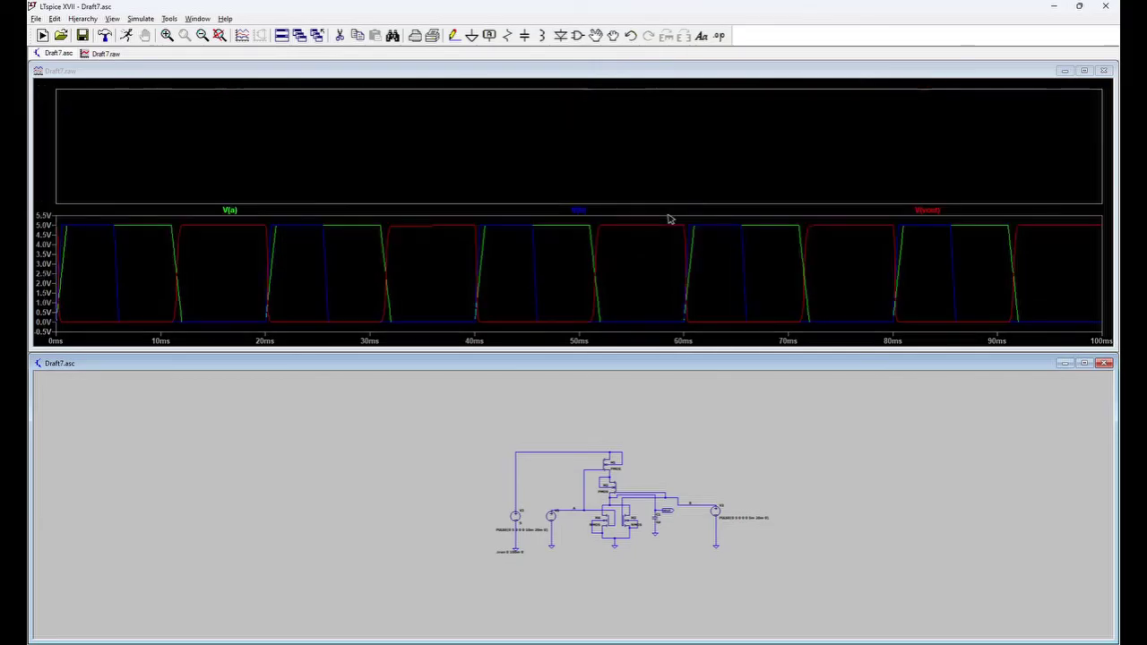
{"action": "right_click", "coordinate": [643, 165]}
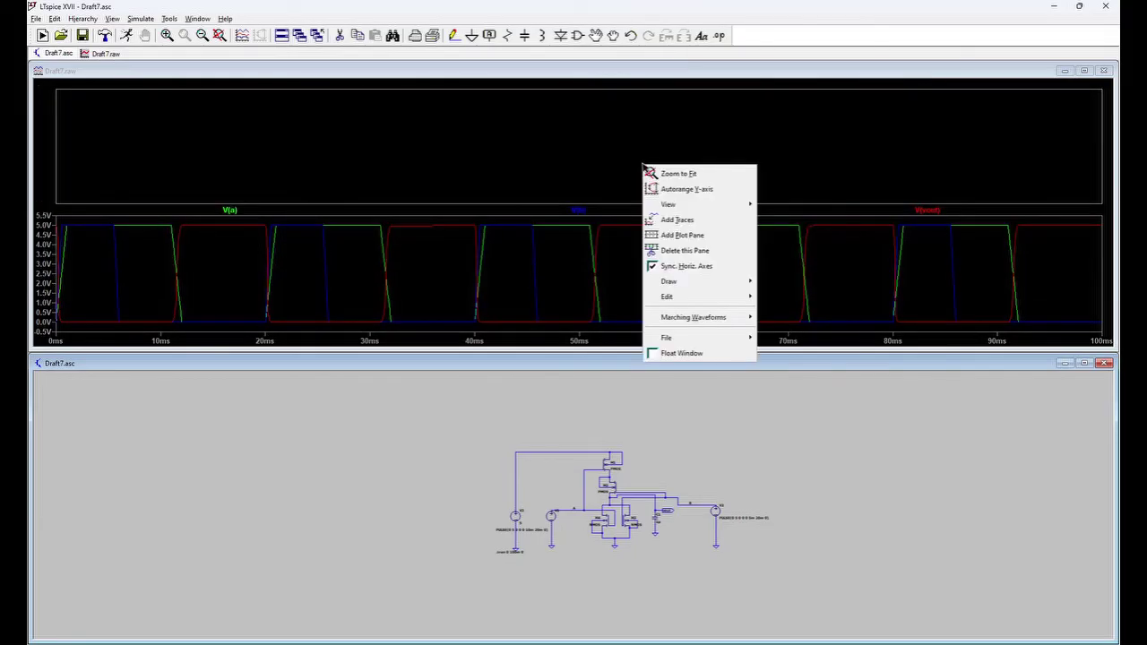
{"action": "left_click", "coordinate": [679, 235]}
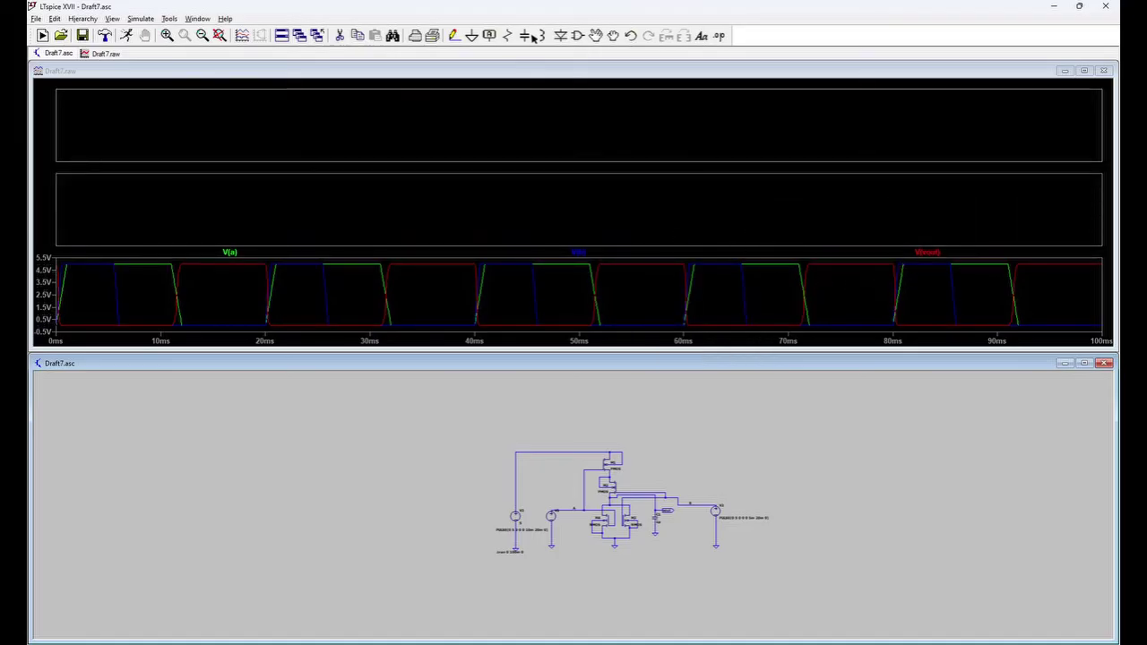
{"action": "left_click_drag", "start_coordinate": [923, 255], "coordinate": [927, 117]}
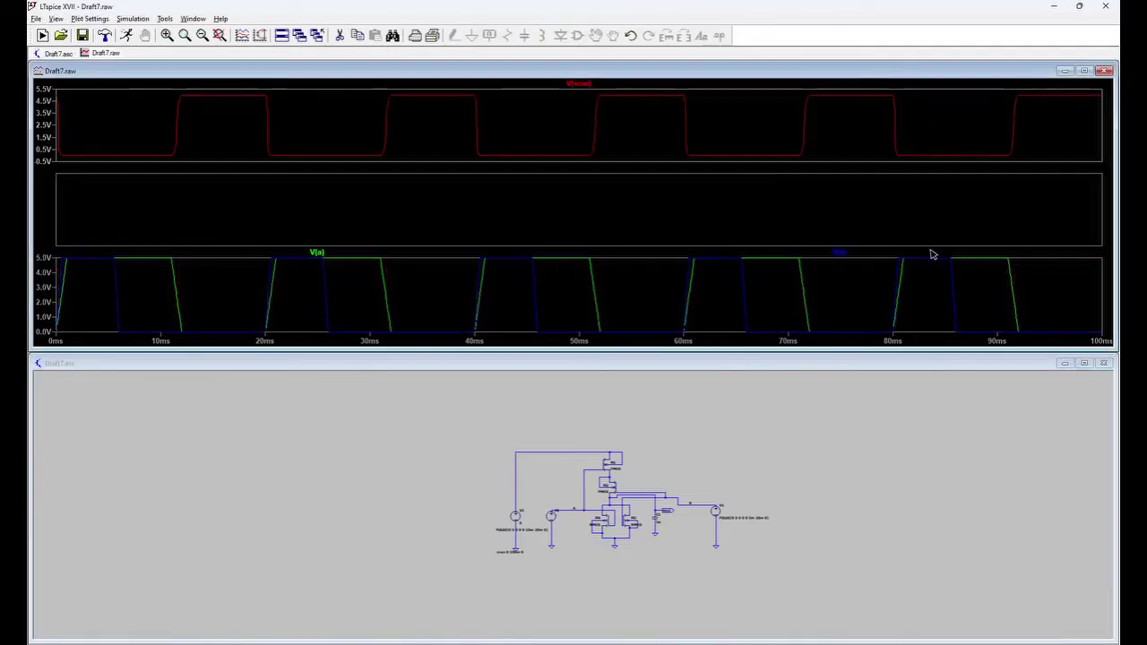
{"action": "mouse_move", "coordinate": [841, 252]}
{"action": "left_mouse_down"}
{"action": "mouse_move", "coordinate": [843, 198]}
{"action": "mouse_move", "coordinate": [843, 208]}
{"action": "left_mouse_up"}
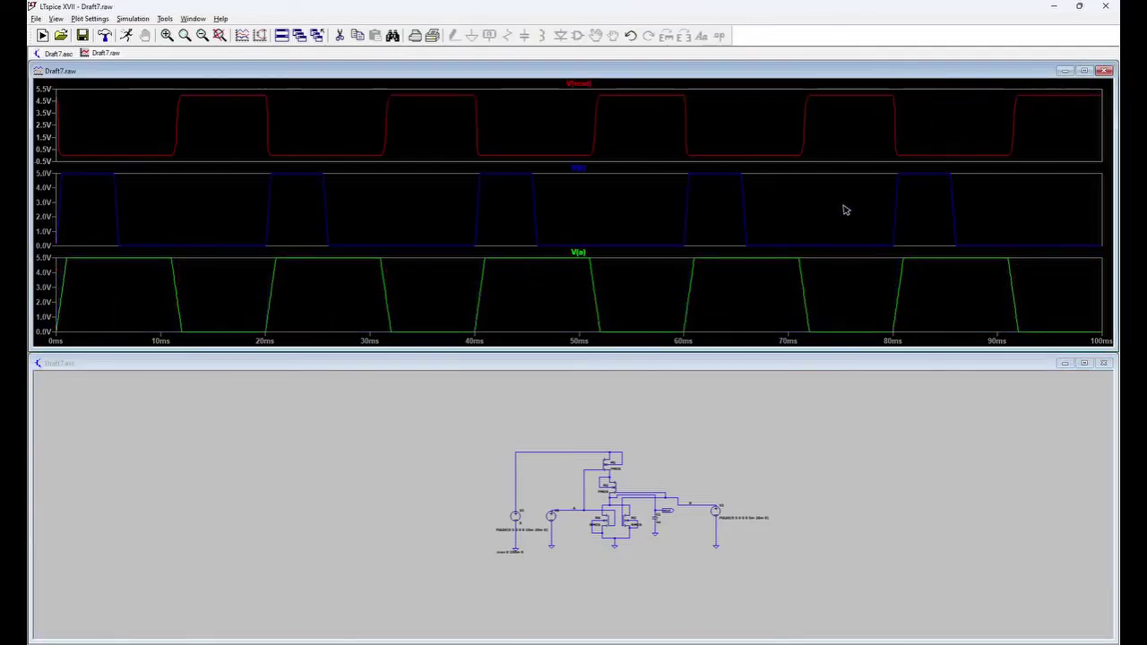